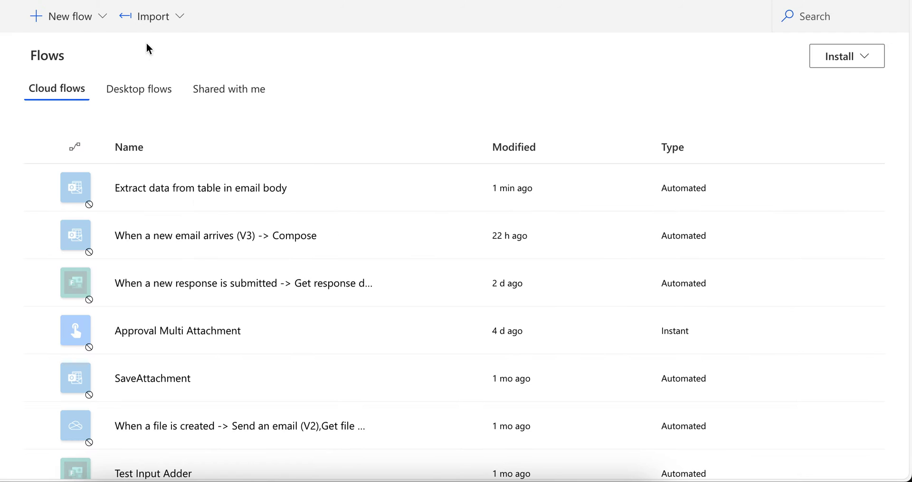
- Create an automated cloud flow triggered by Office 365 Outlook's "When a new email arrives (V3)"
left_click(72, 15)
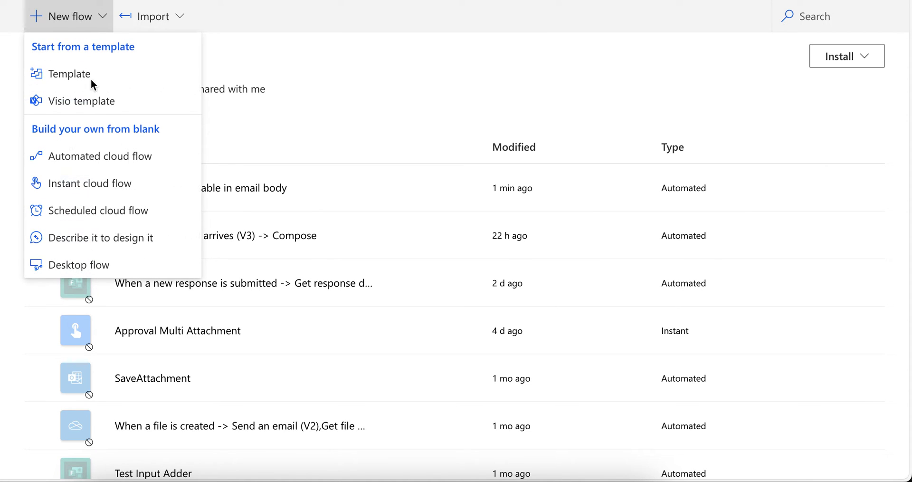
left_click(143, 164)
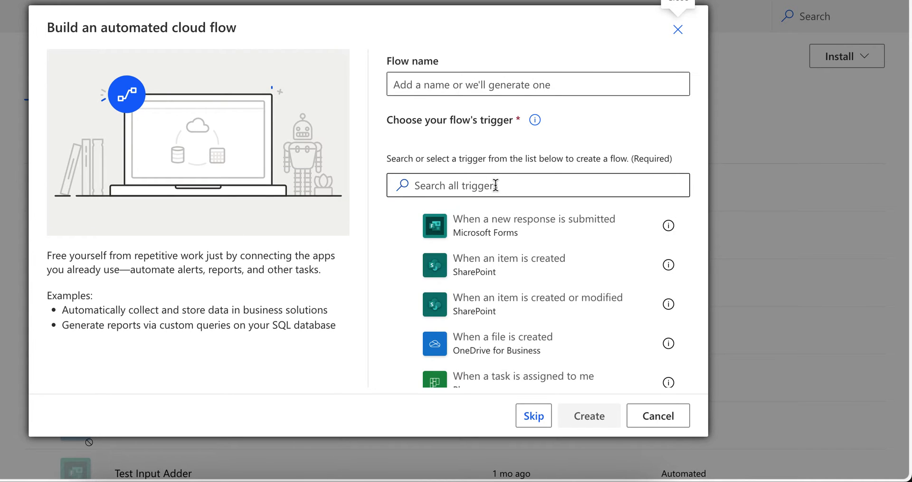
left_click(496, 185)
type("when e")
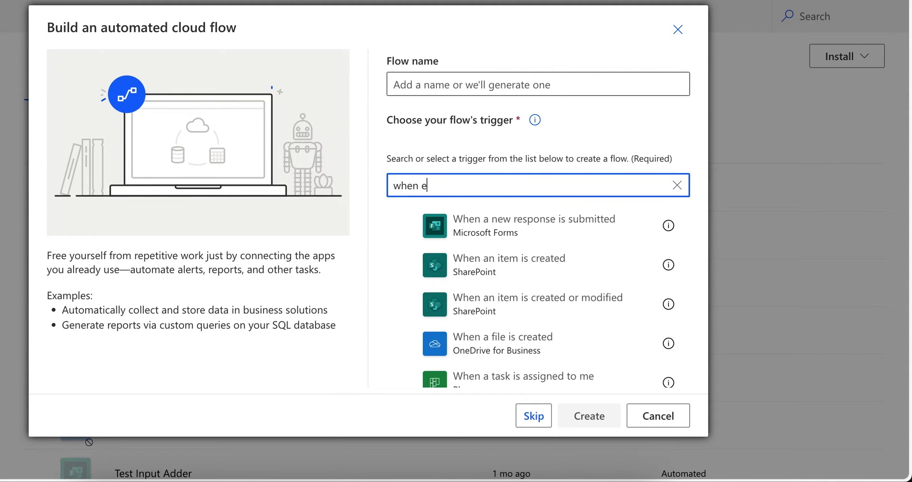
type("mail arr")
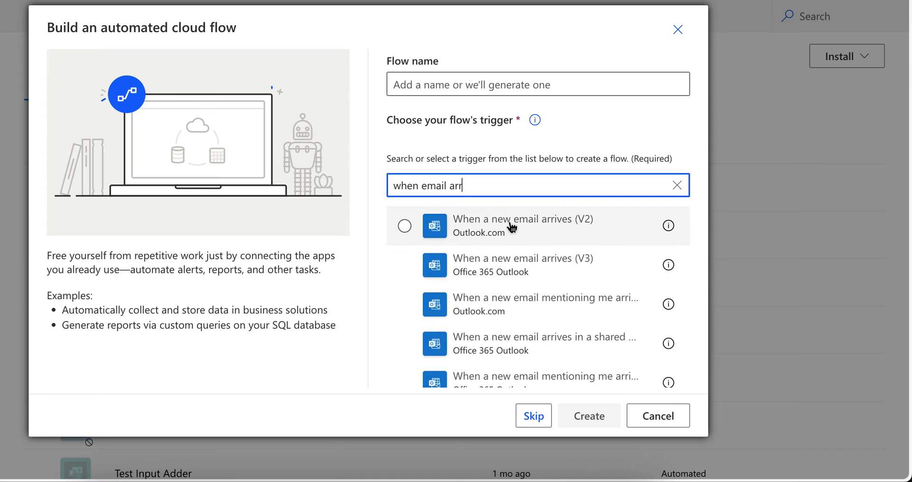
left_click(540, 267)
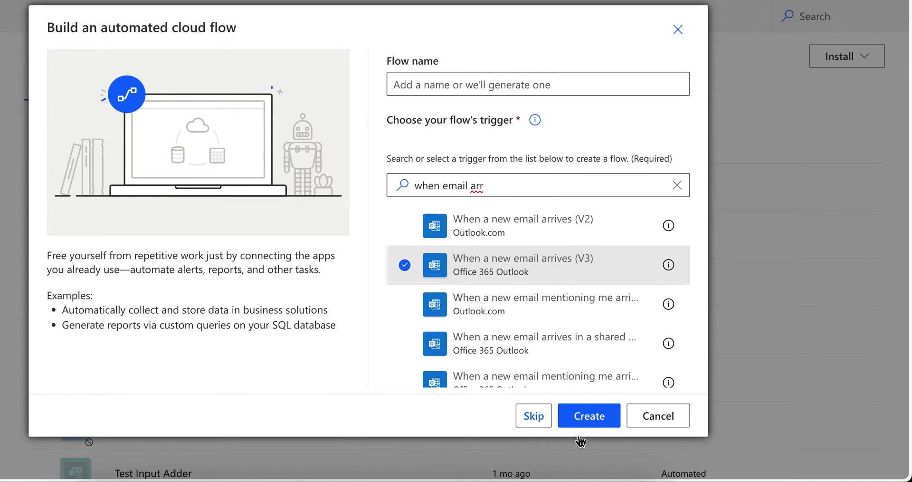
left_click(583, 410)
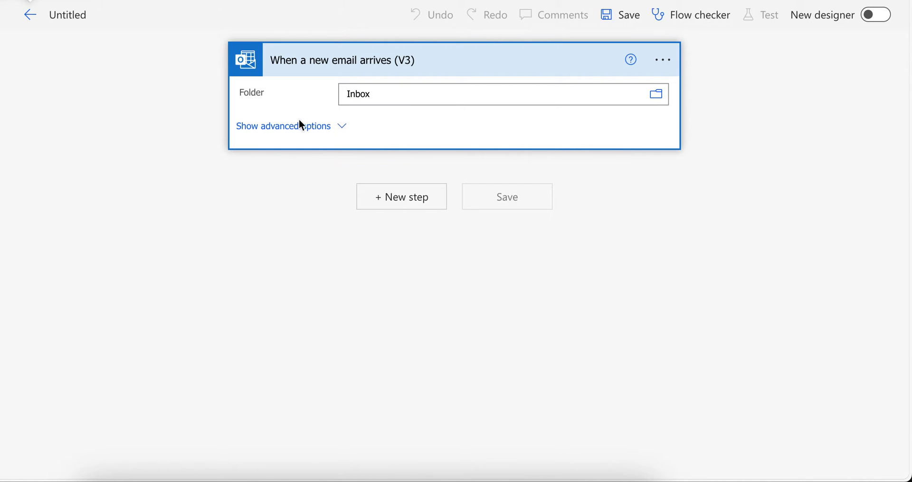
- Show the email trigger's advanced options and set its subject filter to EETest, copied from the draft email's subject in Outlook
left_click(314, 127)
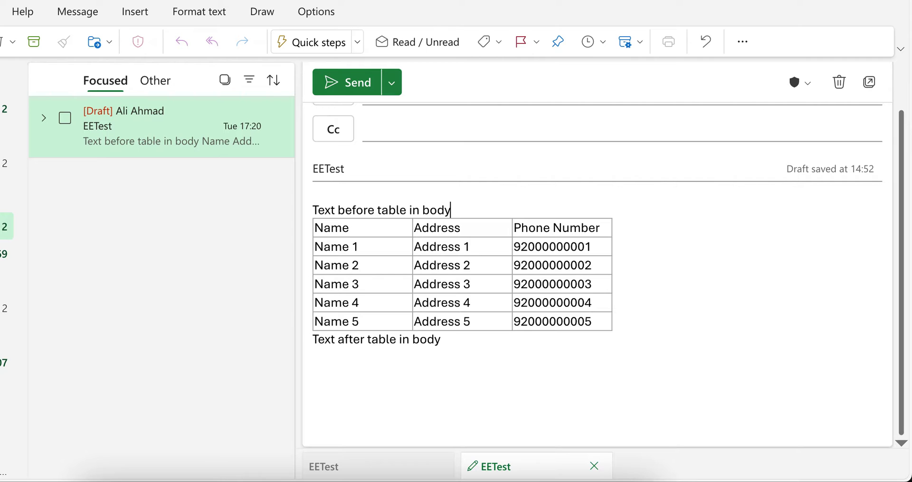
left_click(352, 169)
left_click_drag(352, 169, 304, 177)
key("ctrl+c")
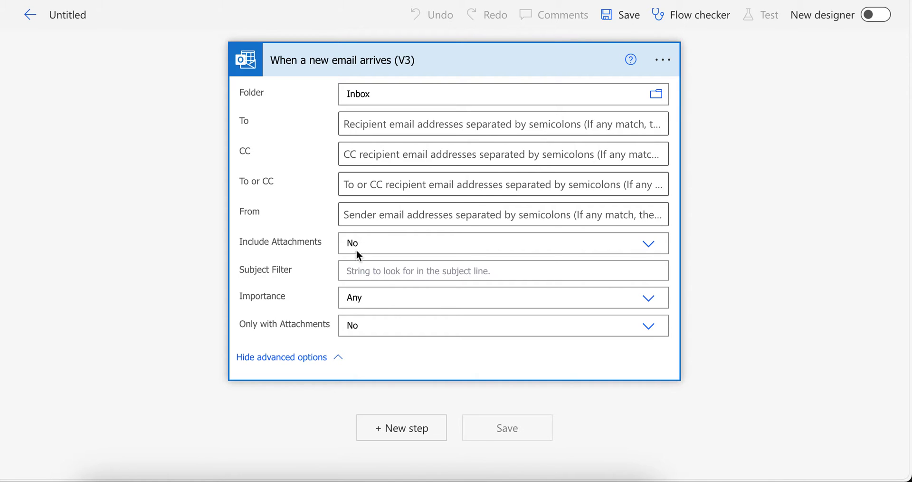
left_click(349, 270)
key("ctrl+v")
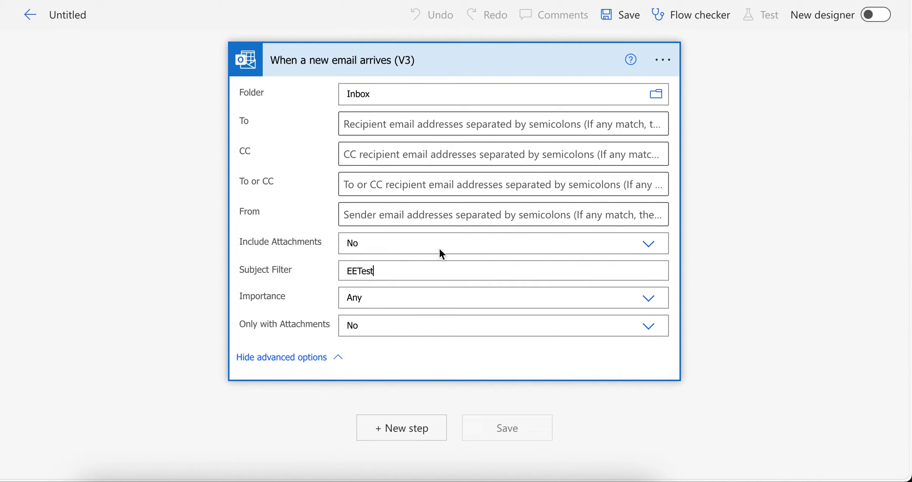
left_click(725, 216)
- Add a Data Operation Compose action after the email trigger and rename it ExtractTable
left_click(428, 421)
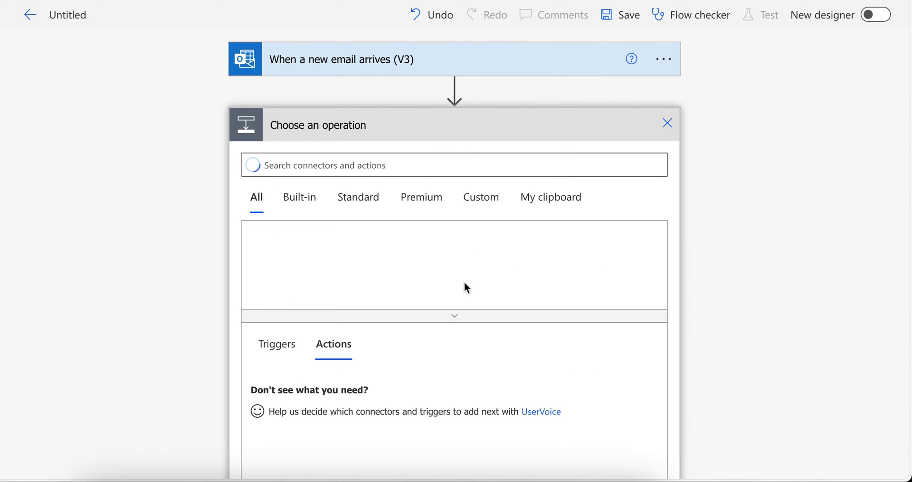
left_click(393, 126)
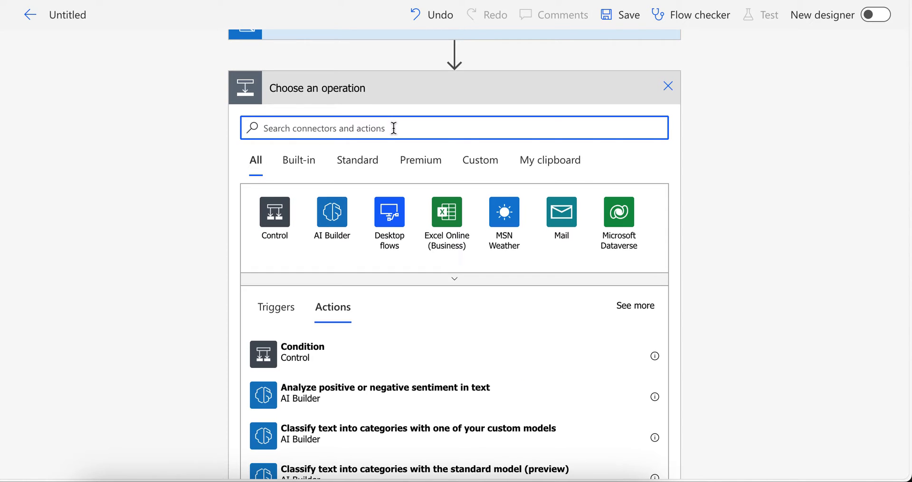
type("compose")
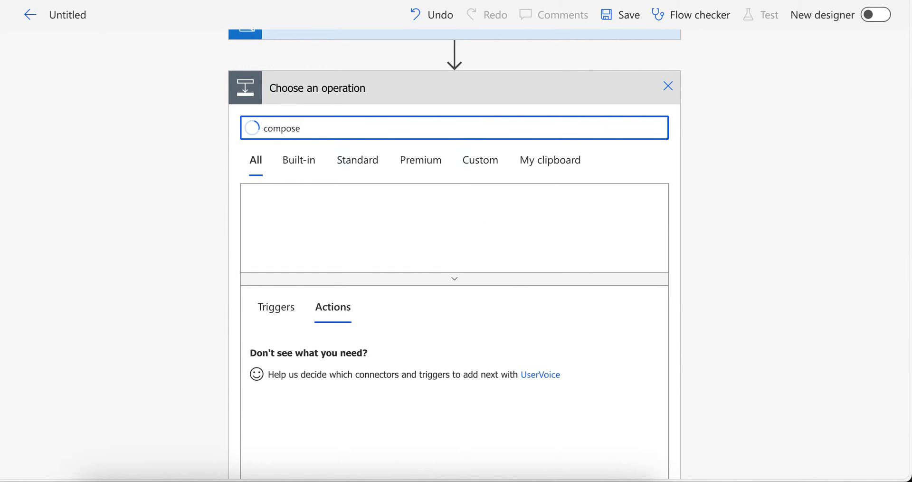
left_click(361, 352)
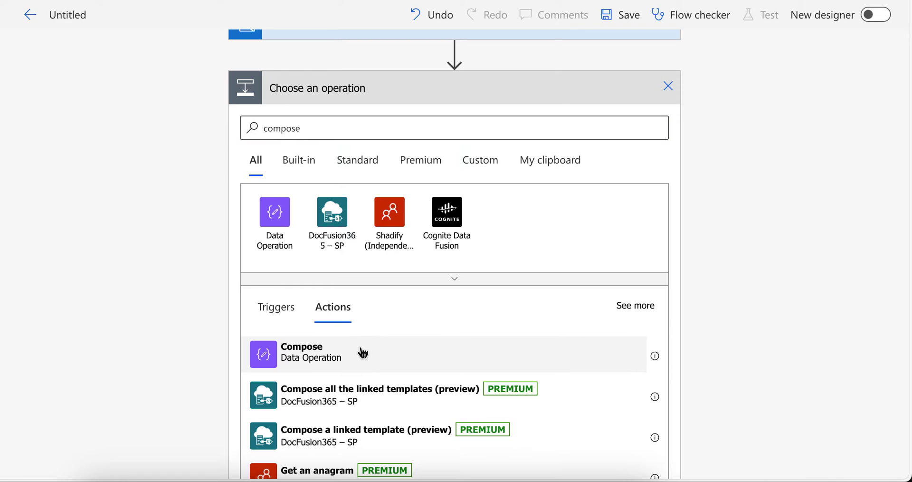
left_click(663, 98)
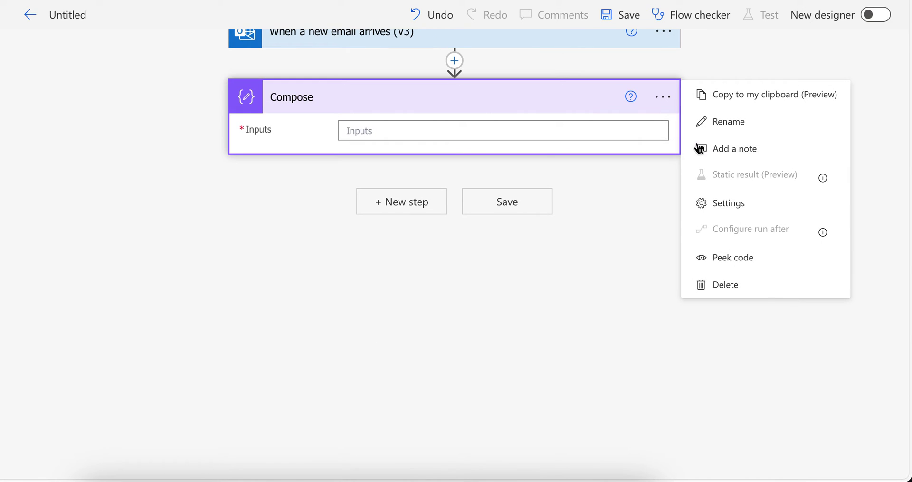
left_click(742, 122)
type("ExtractTable")
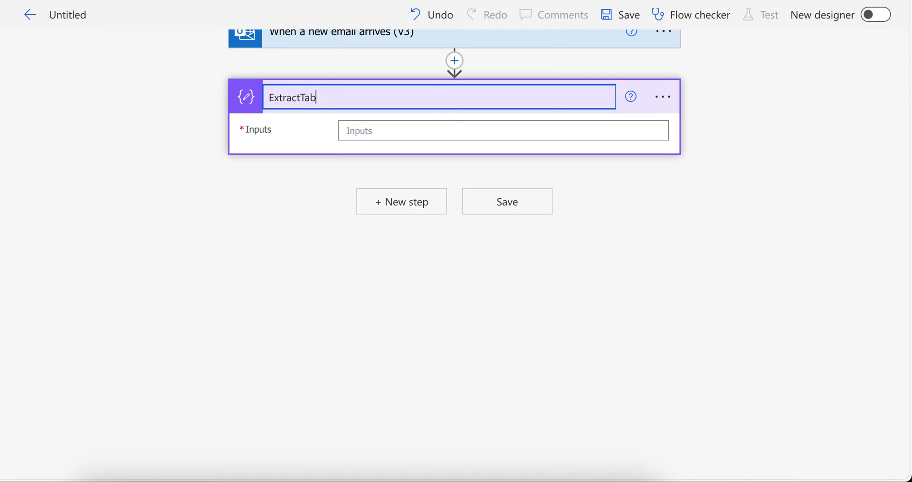
- Set the ExtractTable input to the expression split(triggerOutputs()?['body/body'],'<table'), using the email Body as dynamic content
left_click(516, 132)
left_click(766, 171)
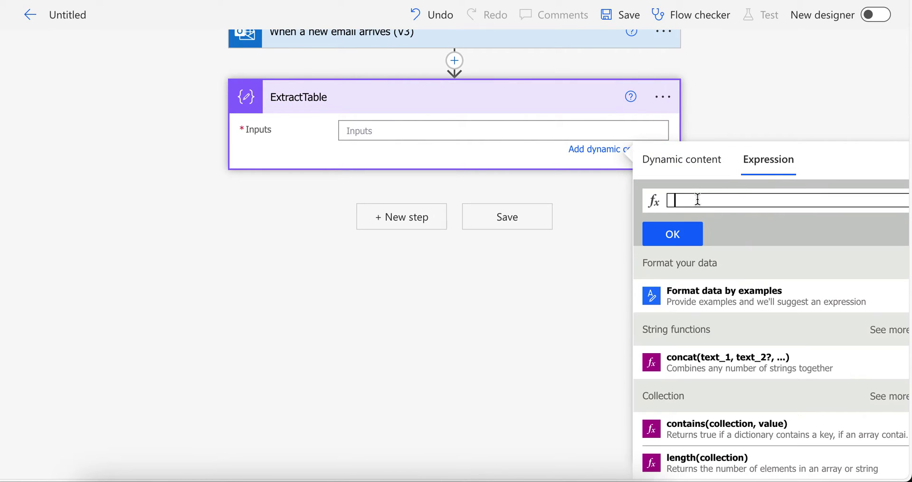
type("split(")
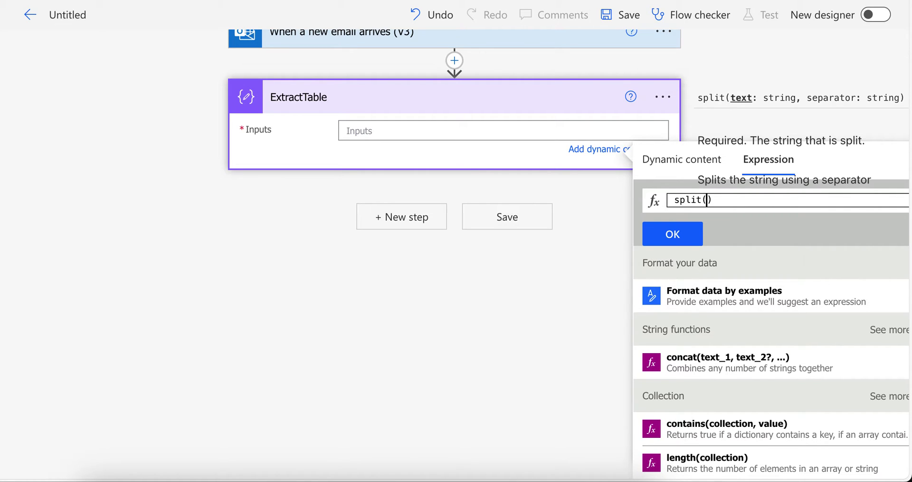
left_click(675, 170)
left_click(684, 360)
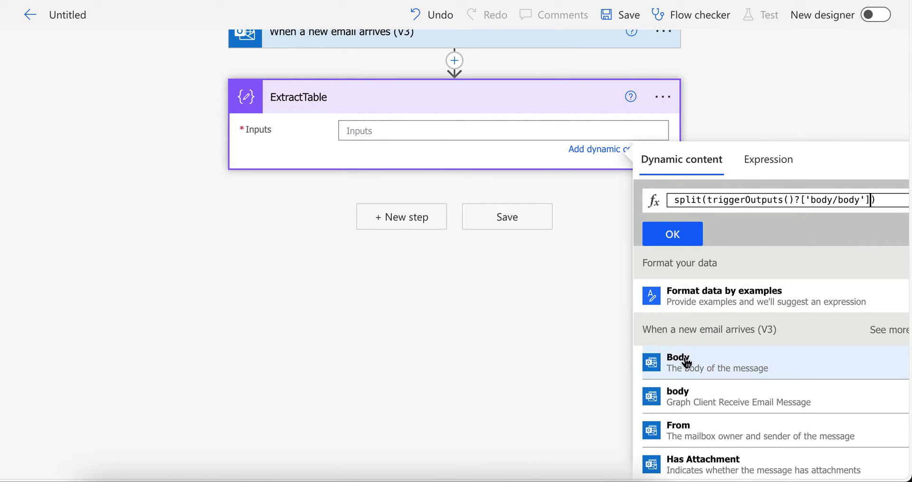
type(",'")
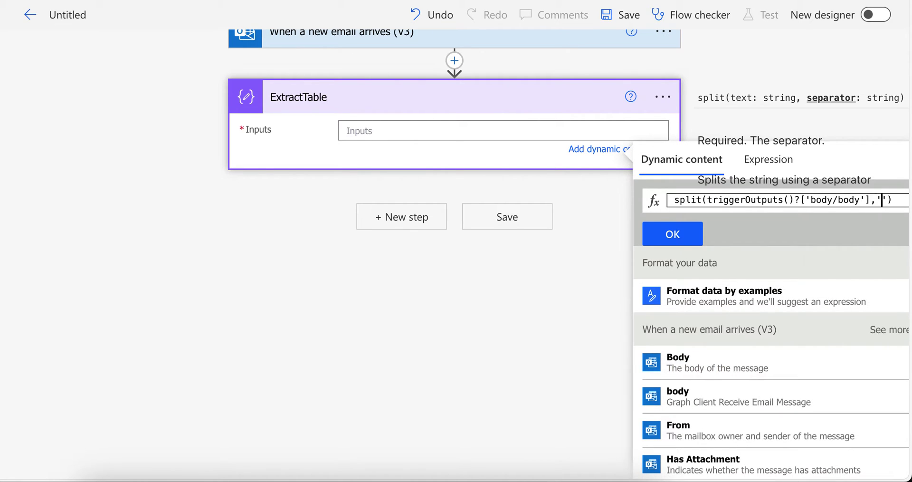
type("<table")
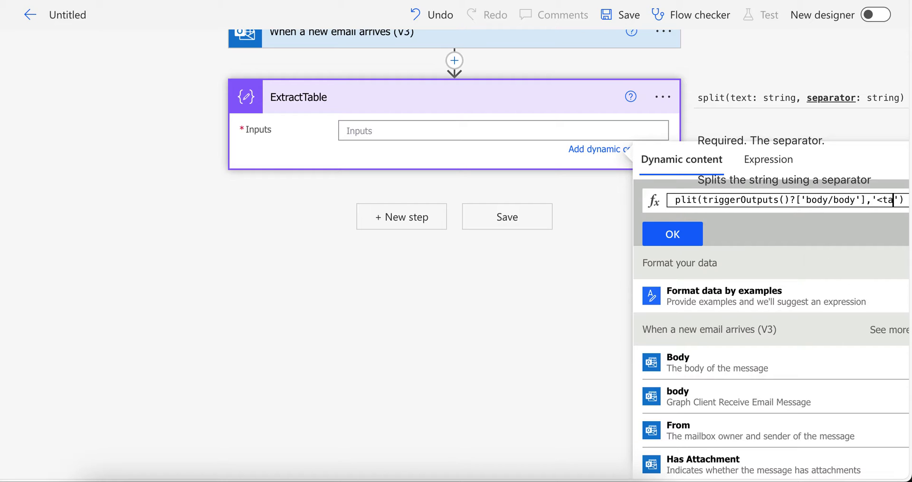
key("Home")
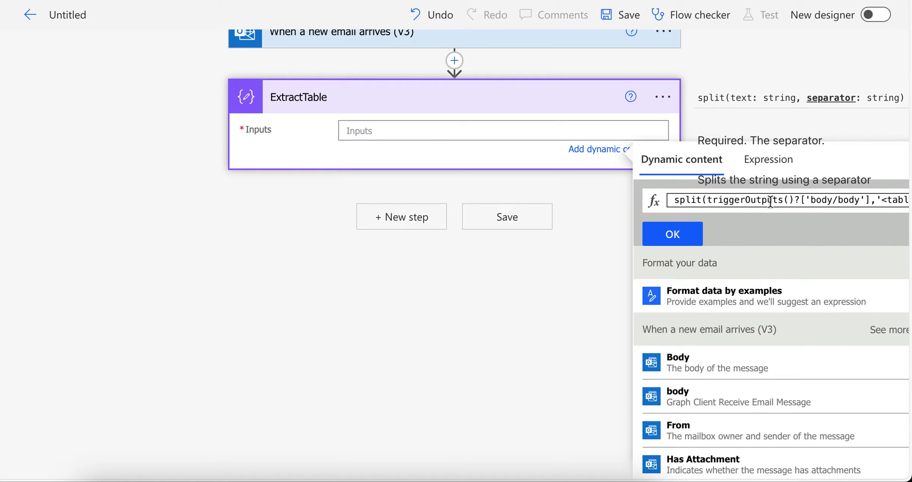
left_click(679, 198)
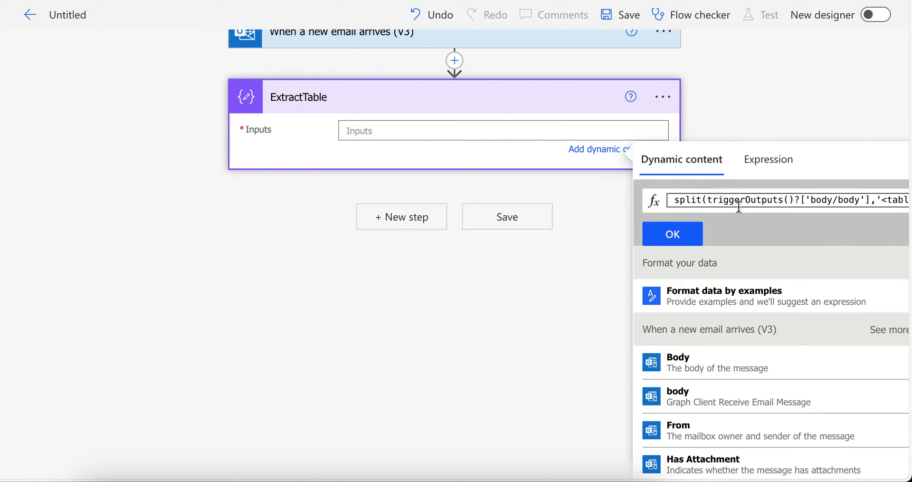
left_click(675, 238)
- Save the flow and test it manually by sending the EETest draft email from Outlook
left_click(624, 21)
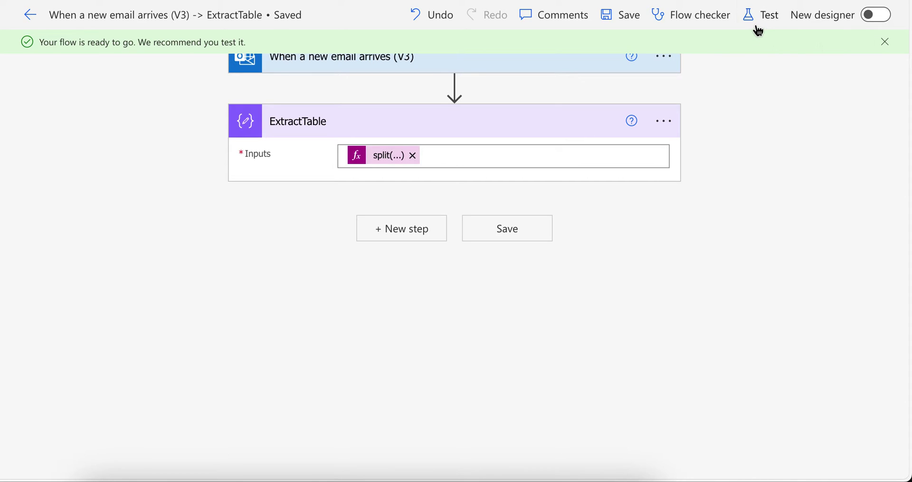
left_click(758, 31)
left_click(688, 65)
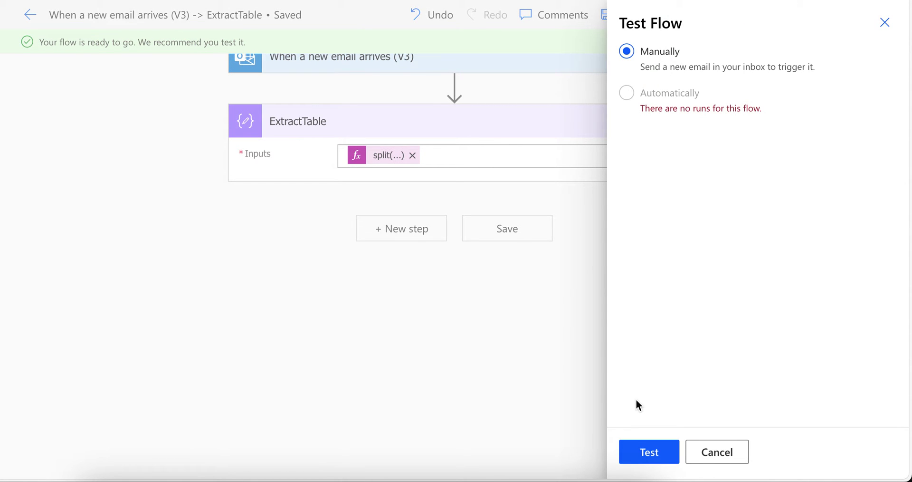
left_click(641, 453)
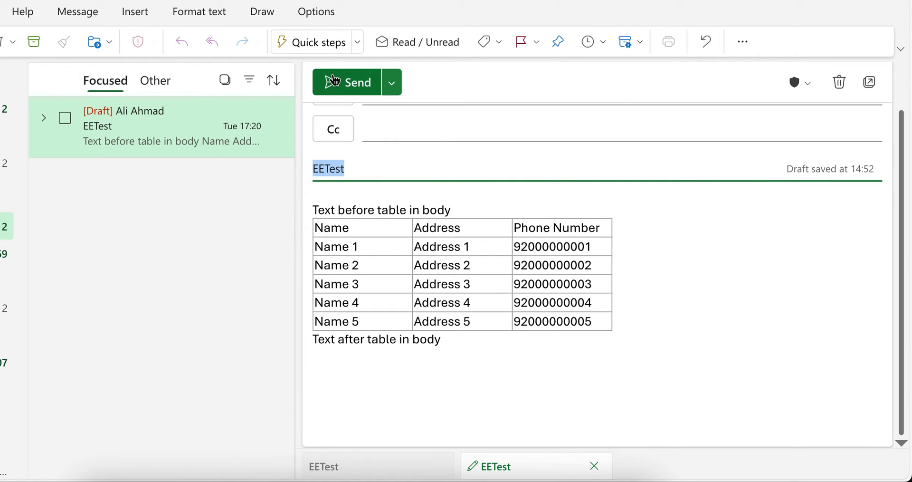
left_click(350, 85)
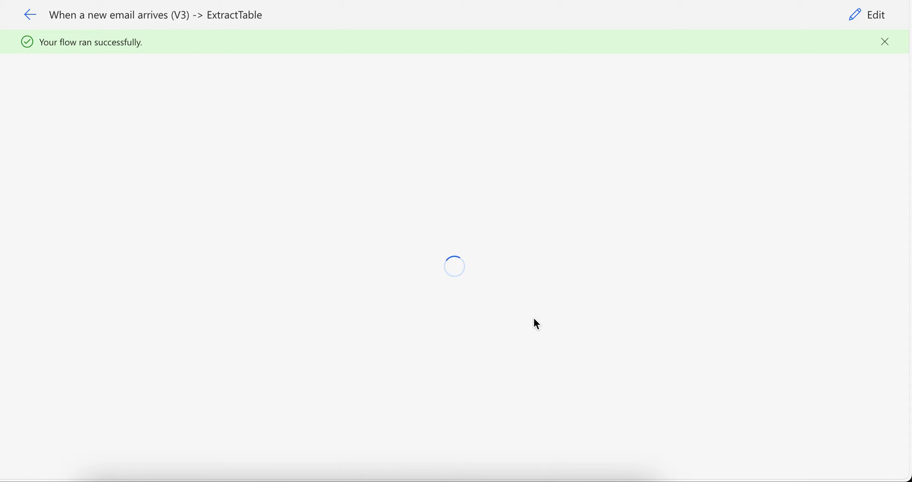
- Examine how the email body is split in the ExtractTable action of the test run
left_click(451, 161)
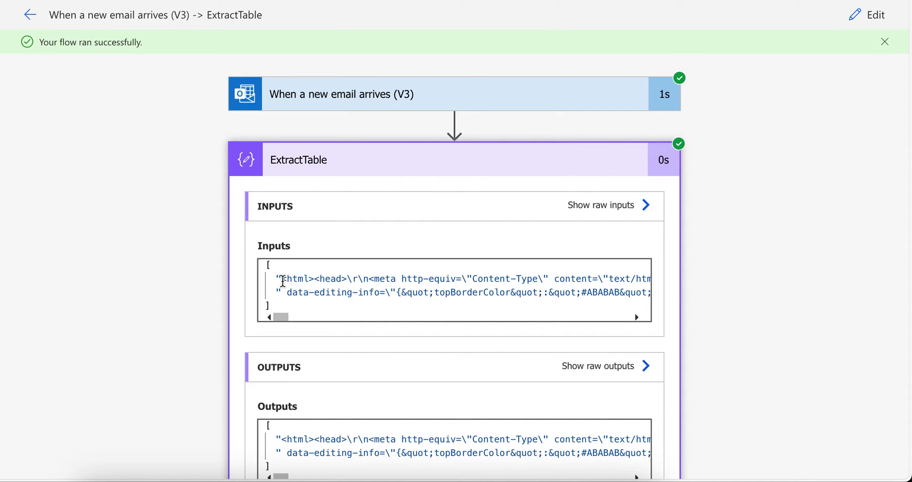
left_click(545, 272)
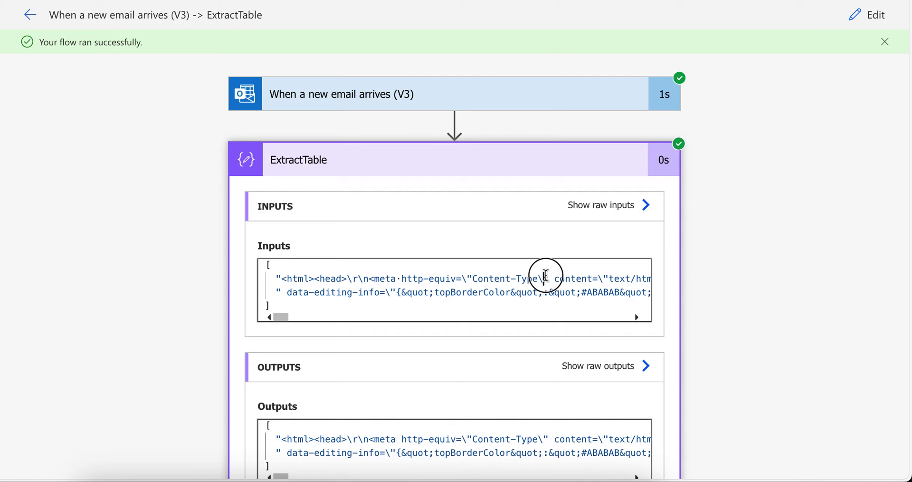
left_click(314, 292)
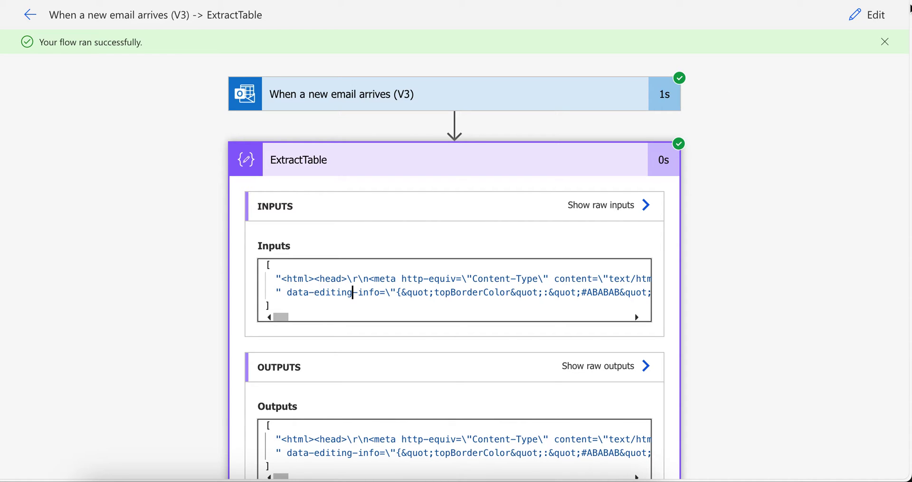
- Edit the flow and wrap ExtractTable's split expression in last() to keep only the part after '<table'
left_click(865, 18)
left_click(371, 160)
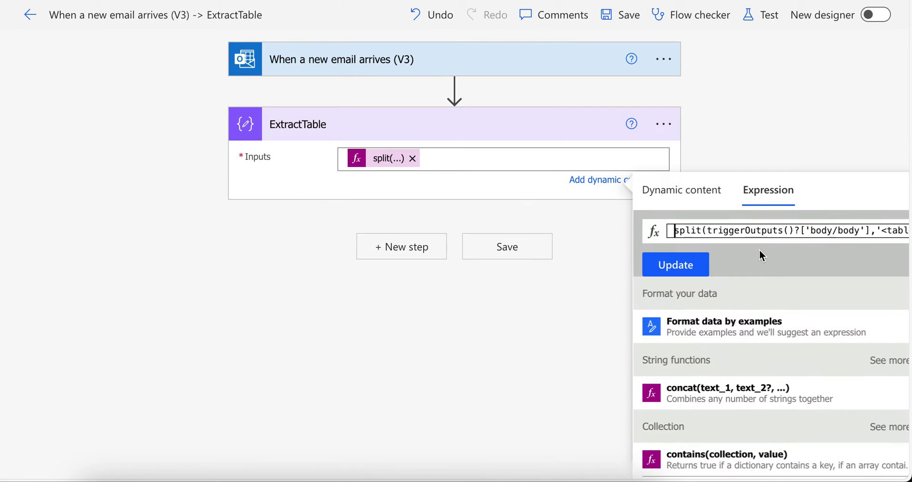
type("last")
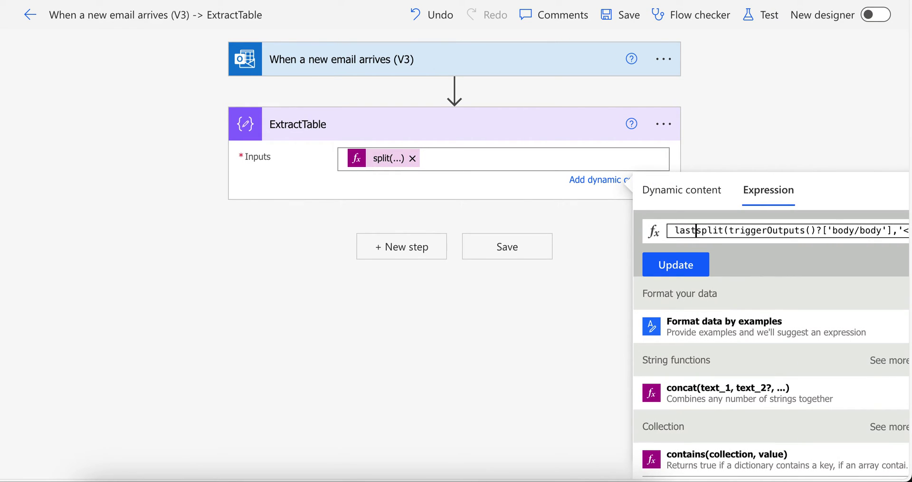
type("(")
key("End")
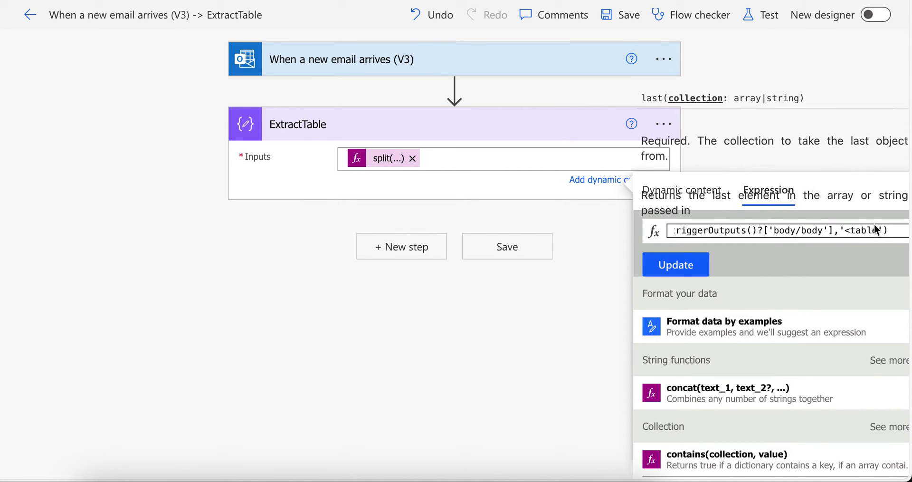
type(")")
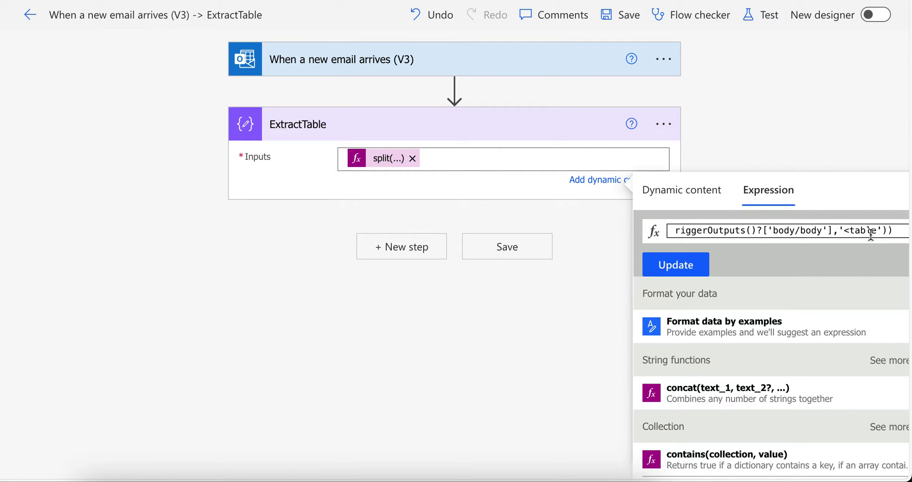
- Wrap ExtractTable's last() expression in split() with 'table>' as the separator
key("Home")
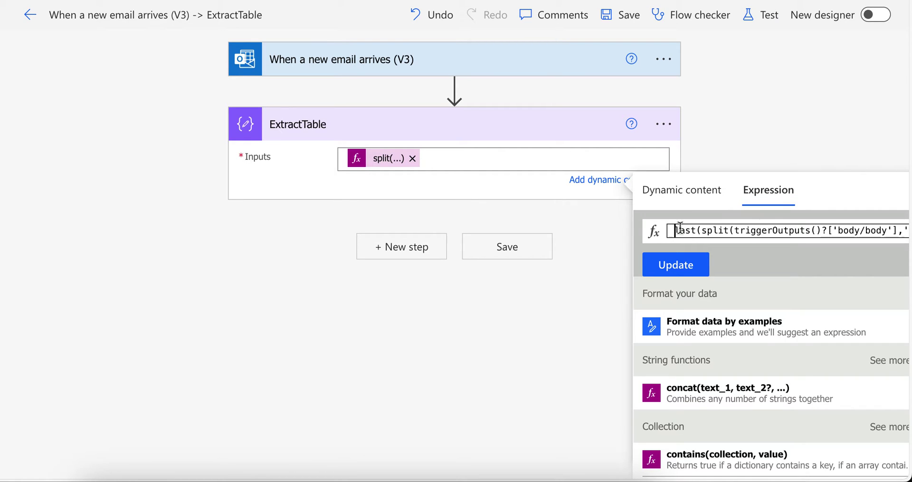
type("split")
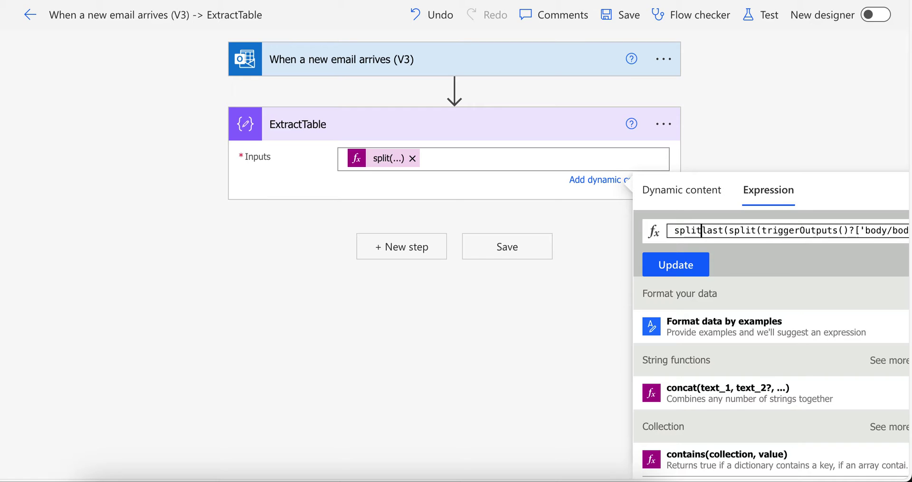
type("(")
key("End")
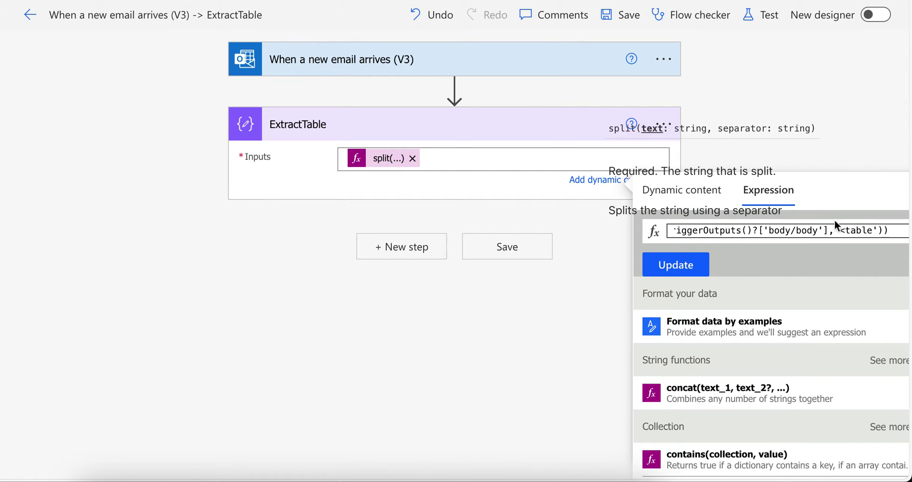
type(")")
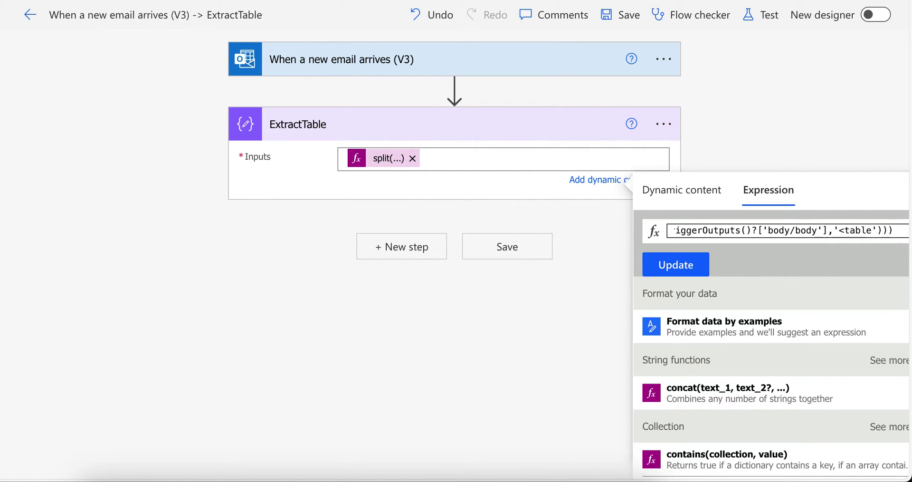
key("Left")
type(",'")
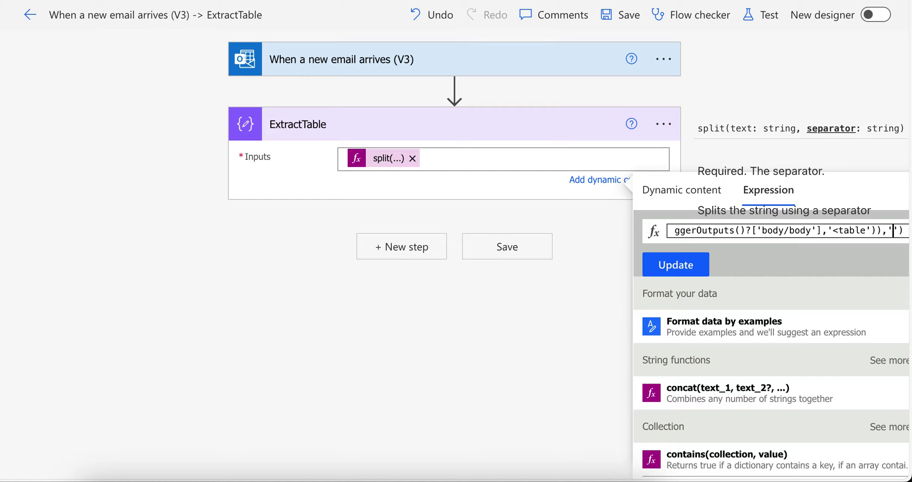
type("table>")
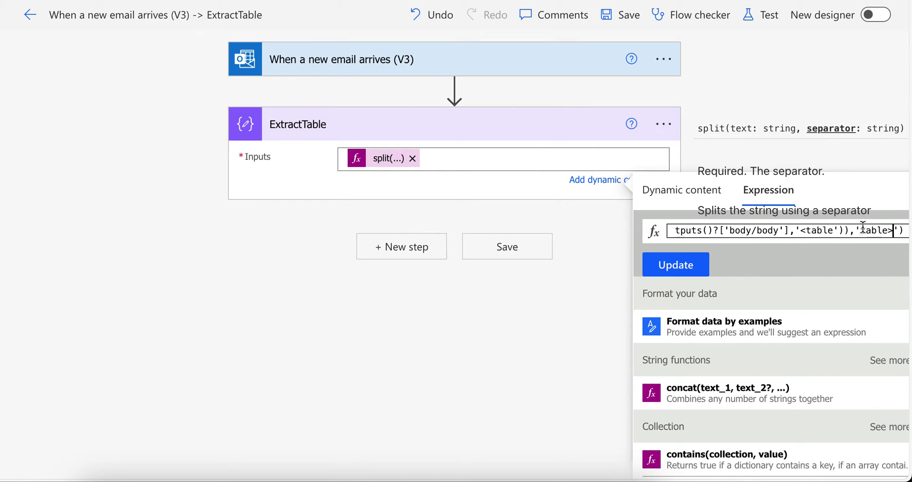
- Enclose the outer split expression in first() to keep only the part before 'table>'
key("Home")
left_click(675, 230)
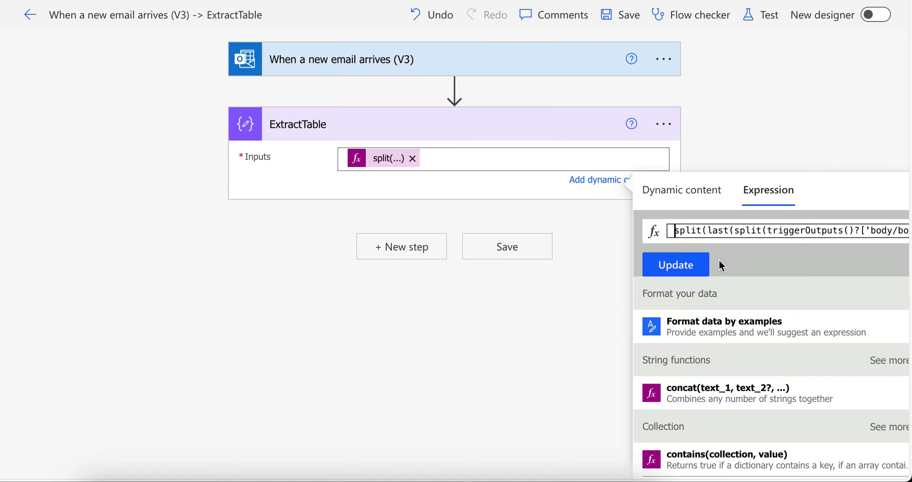
type("firs")
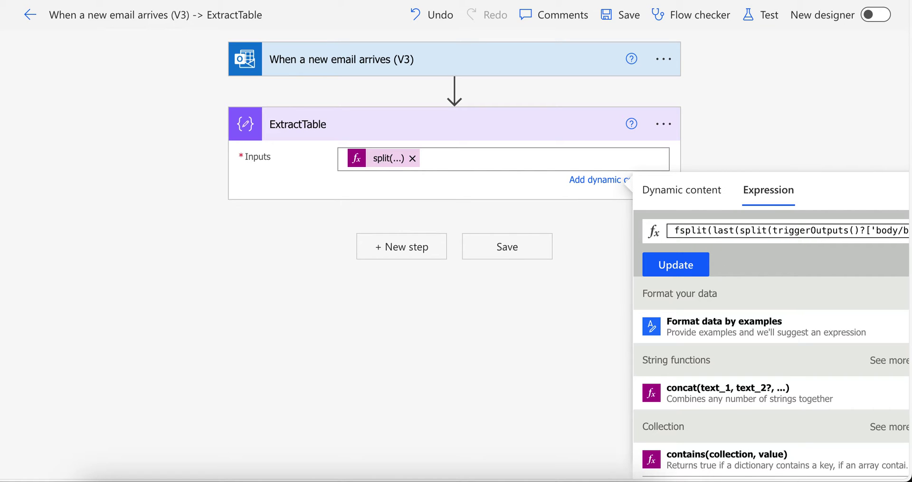
type("t(")
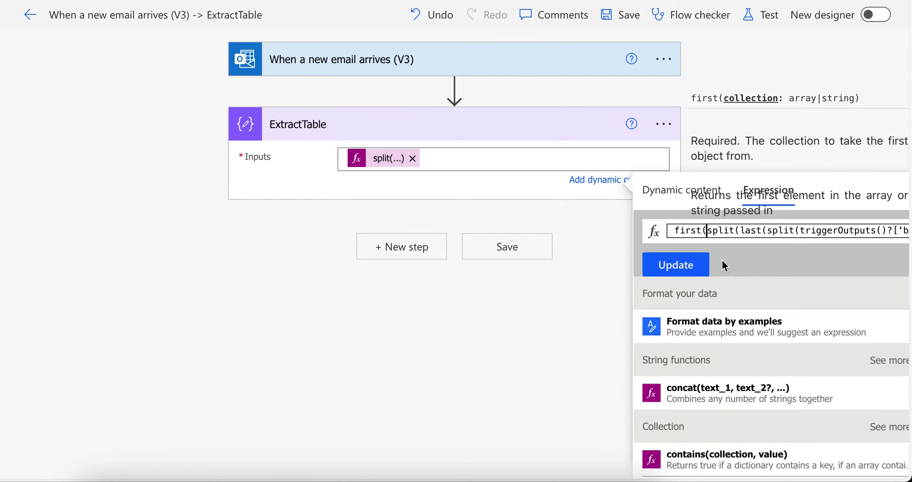
key("End")
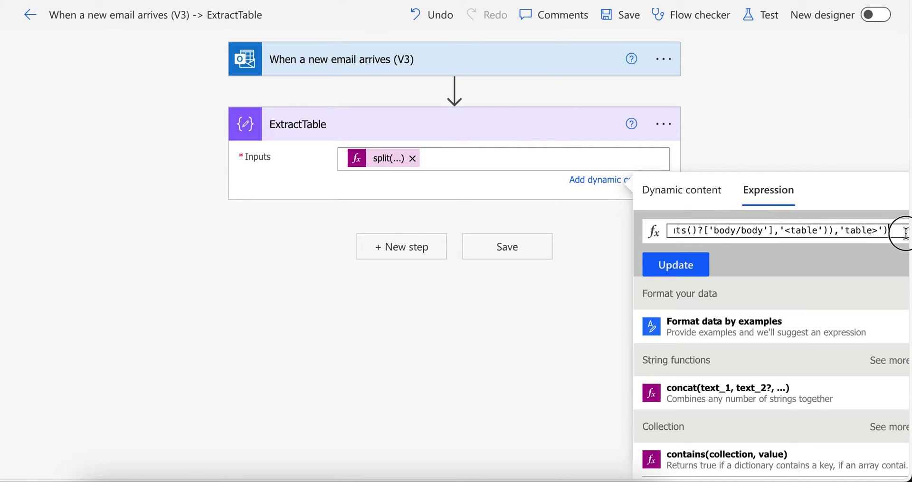
type(")")
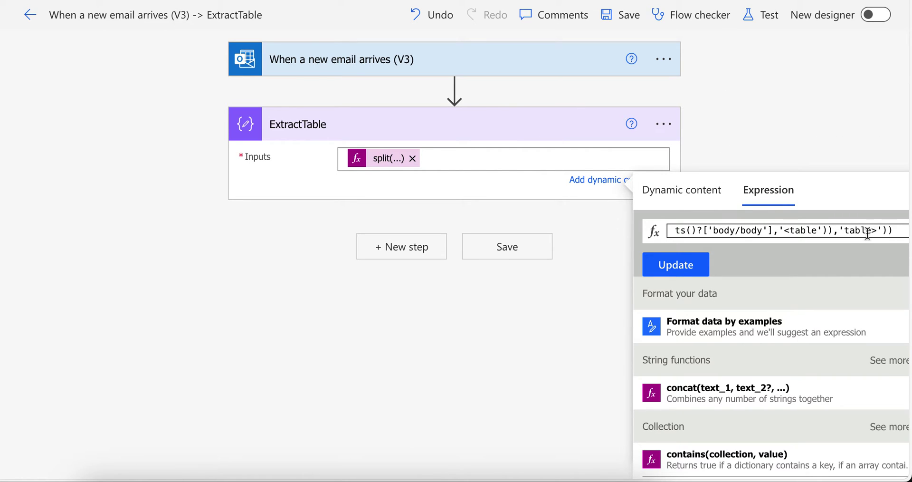
- Start a concat() around the first() expression with '<table' as its first text argument
key("Home")
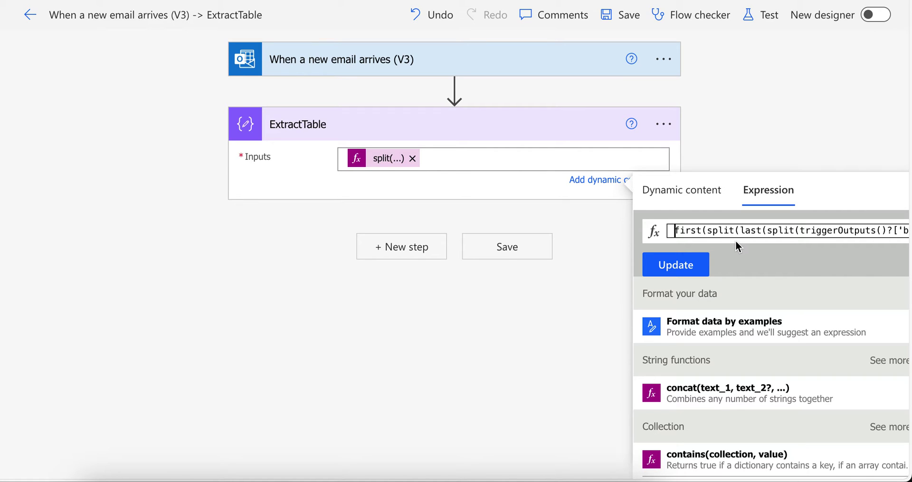
type("concat")
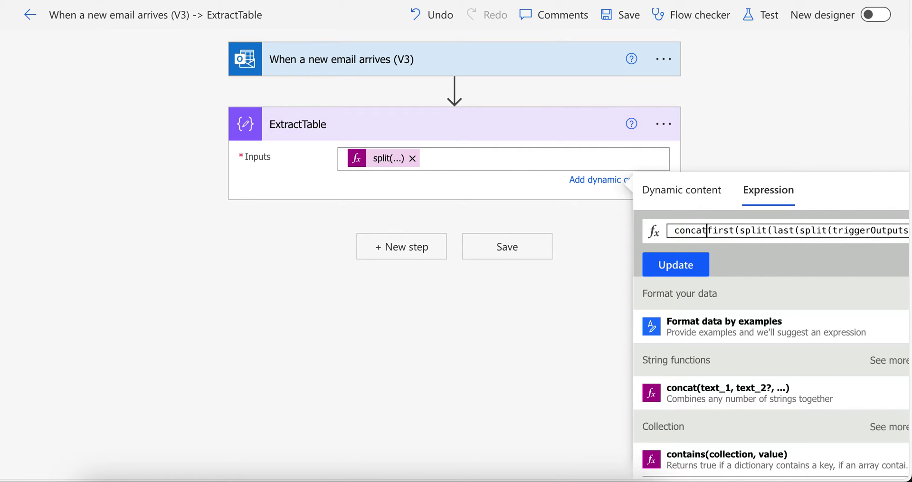
type("(''")
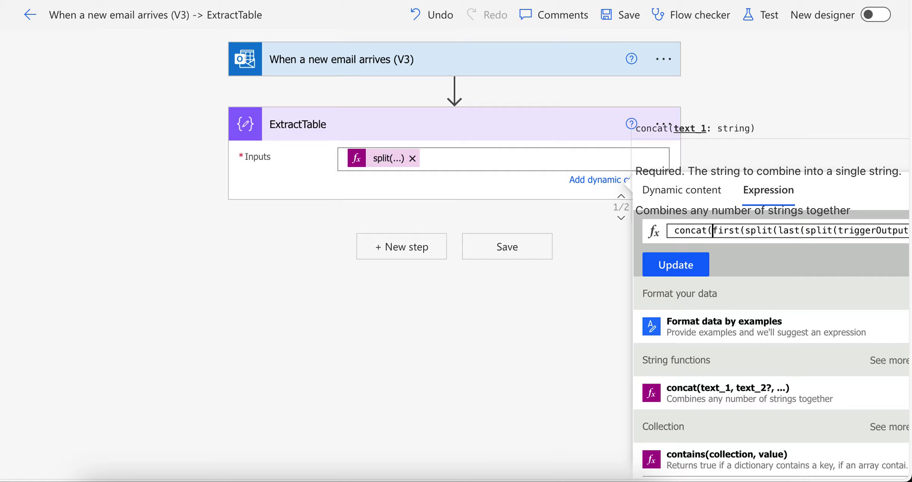
key("Left")
key("Right")
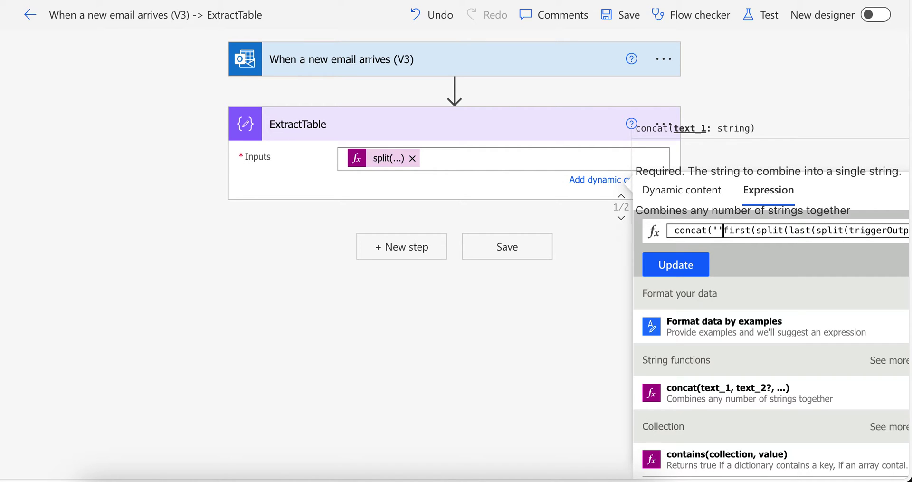
type(",")
key("Left")
key("Left")
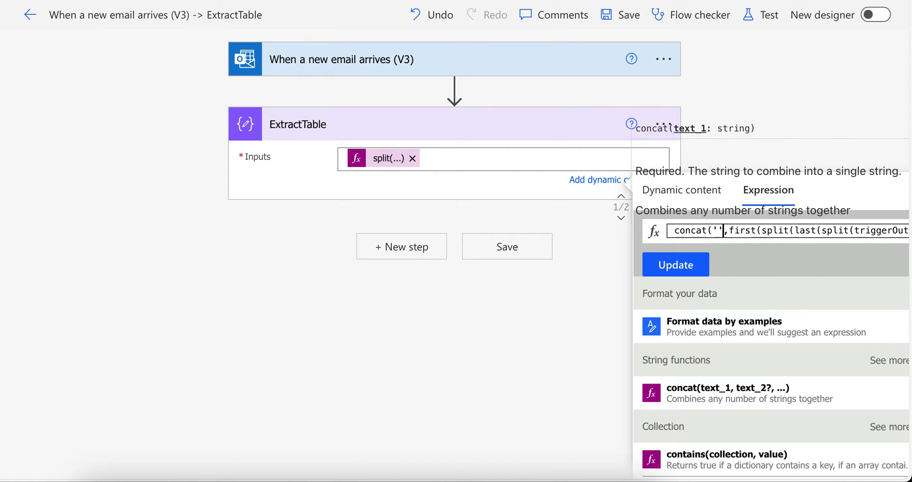
type("<table")
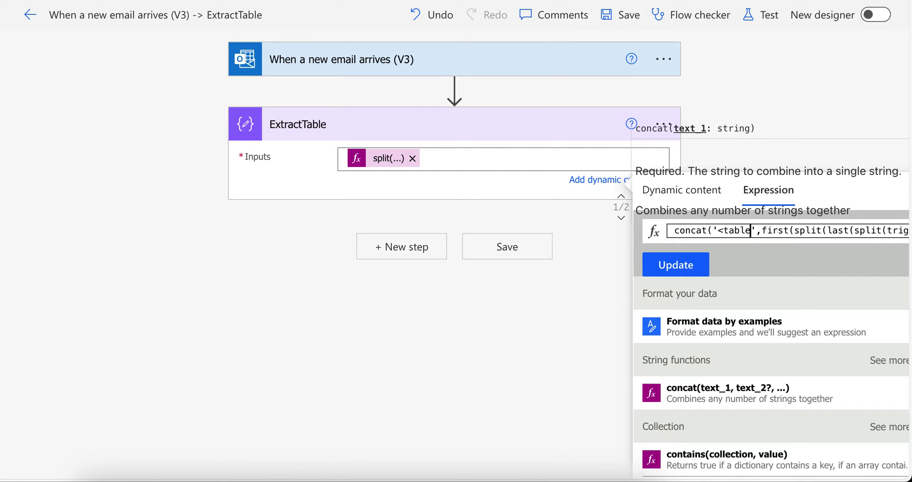
- Complete the concat() with 'table>' as its last argument and update ExtractTable's input with the expression
key("End")
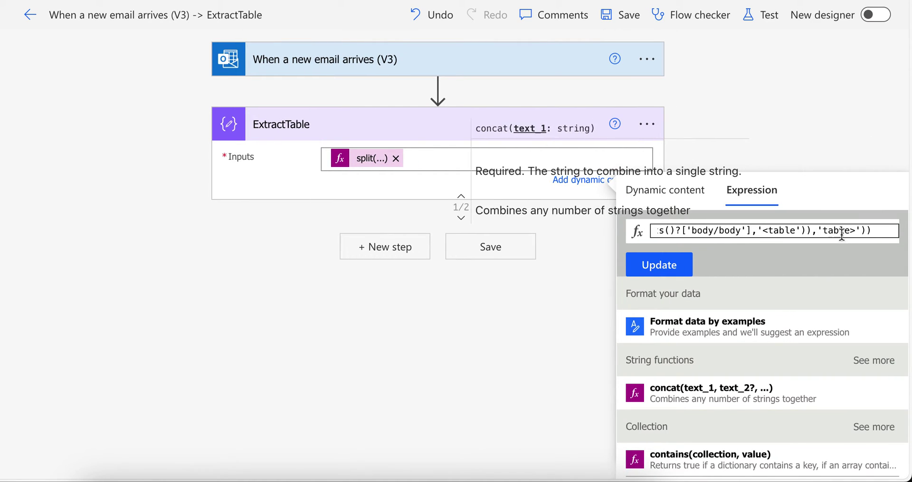
left_click(871, 231)
type(")")
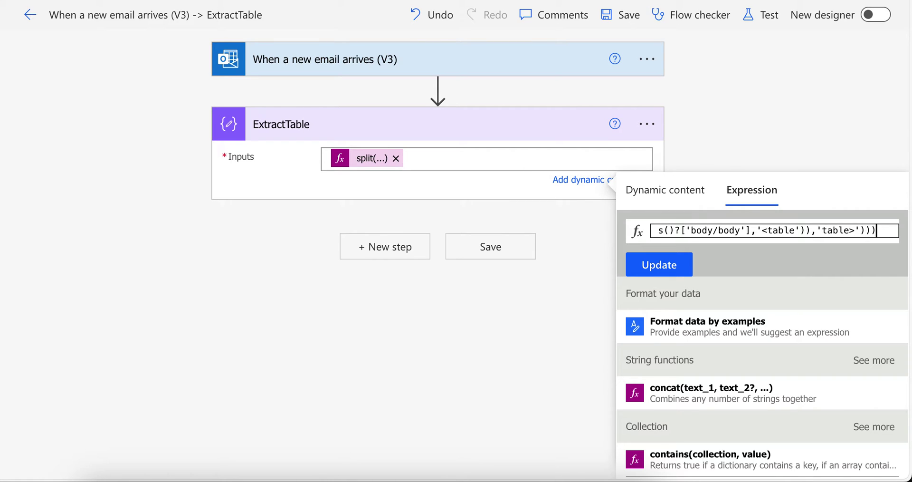
type(",'")
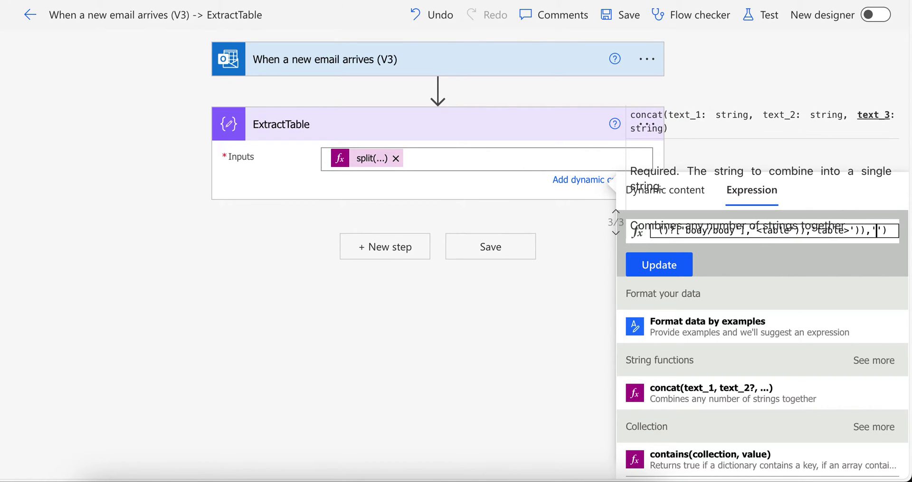
type("table>")
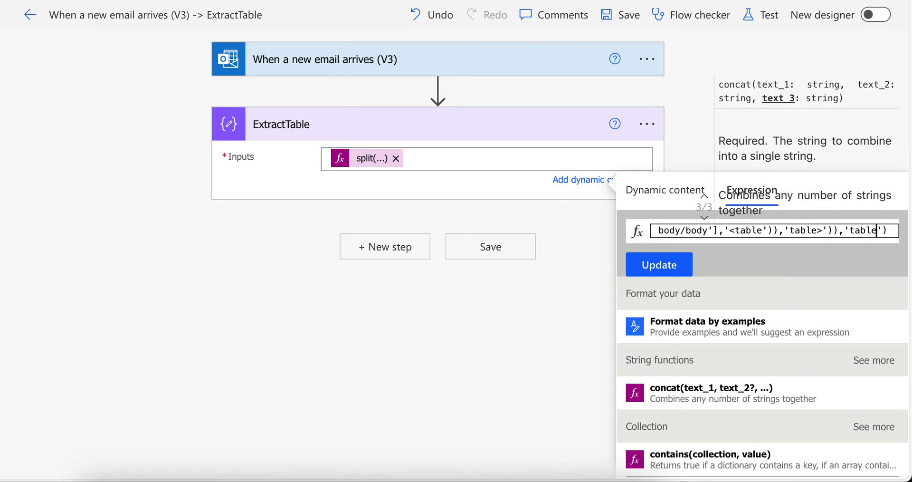
left_click(670, 265)
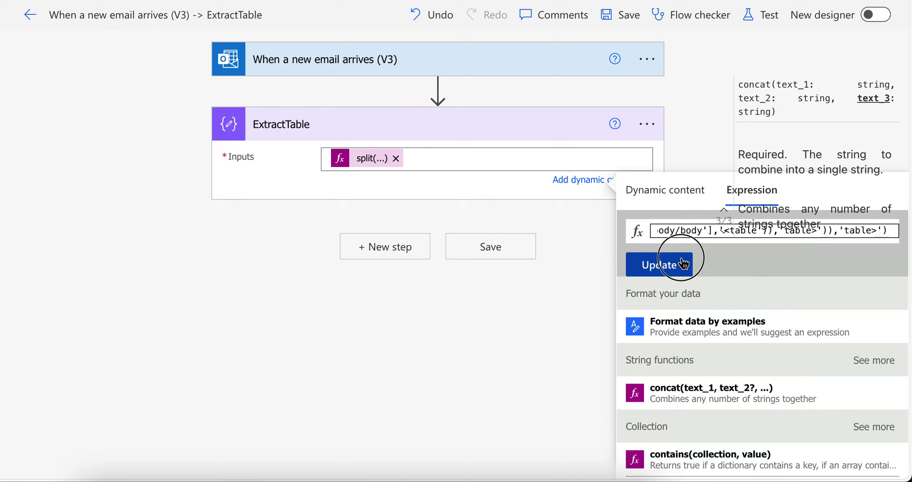
- Save the flow and test it automatically with the recently used trigger from the previous successful run
left_click(754, 25)
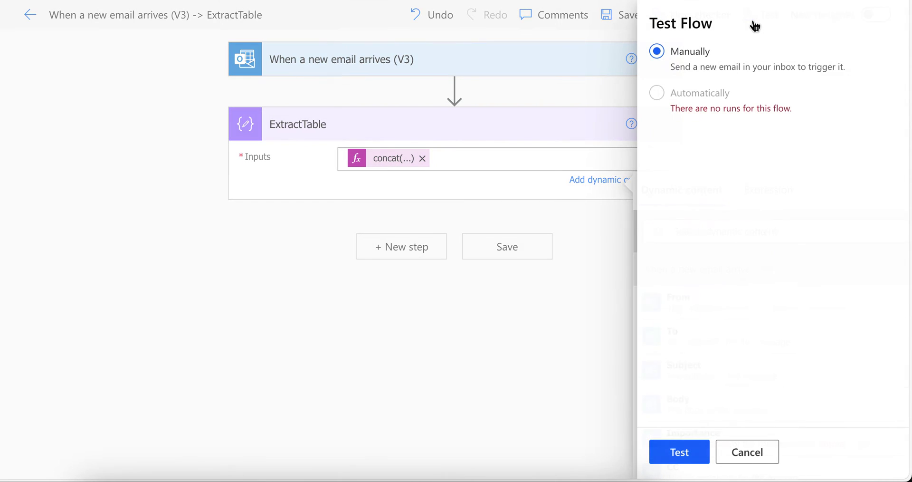
left_click(668, 95)
left_click(651, 119)
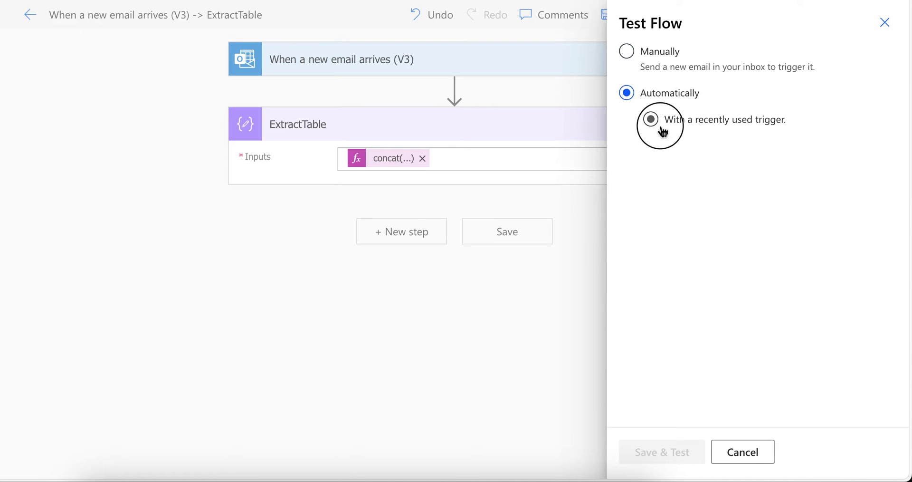
left_click(642, 457)
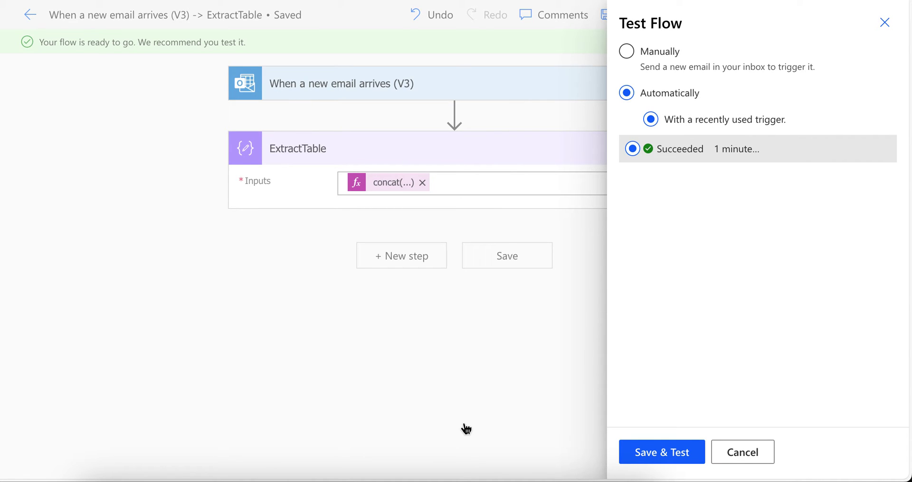
- Examine the ExtractTable output of the test run and compare it with the table in the EETest email in Outlook
left_click(372, 189)
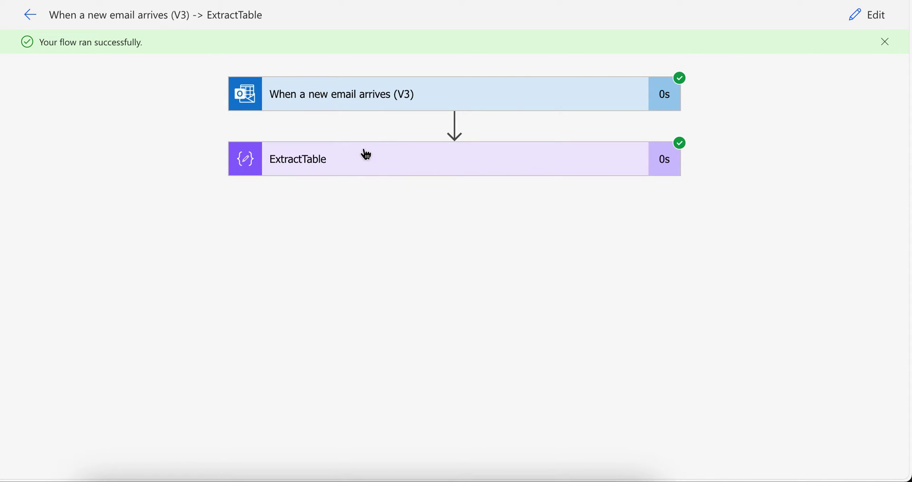
left_click(367, 153)
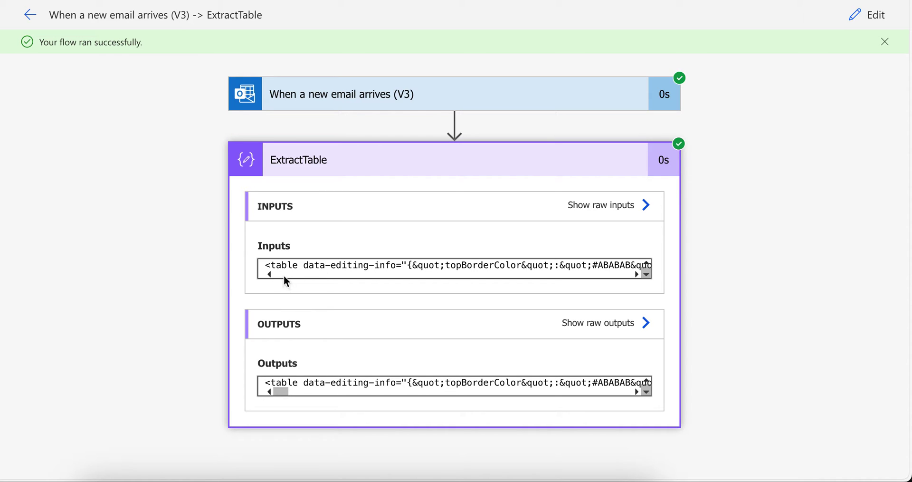
left_click_drag(285, 277, 264, 280)
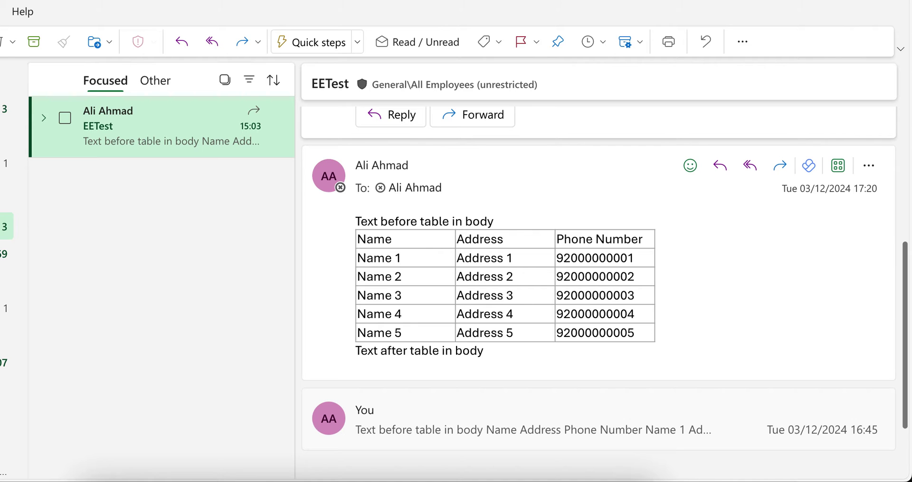
left_click(602, 301)
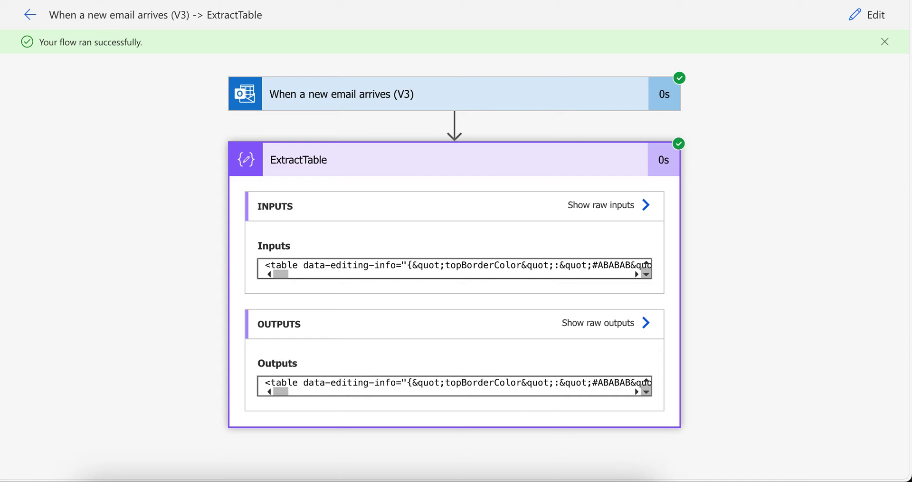
left_click(886, 15)
left_click(399, 240)
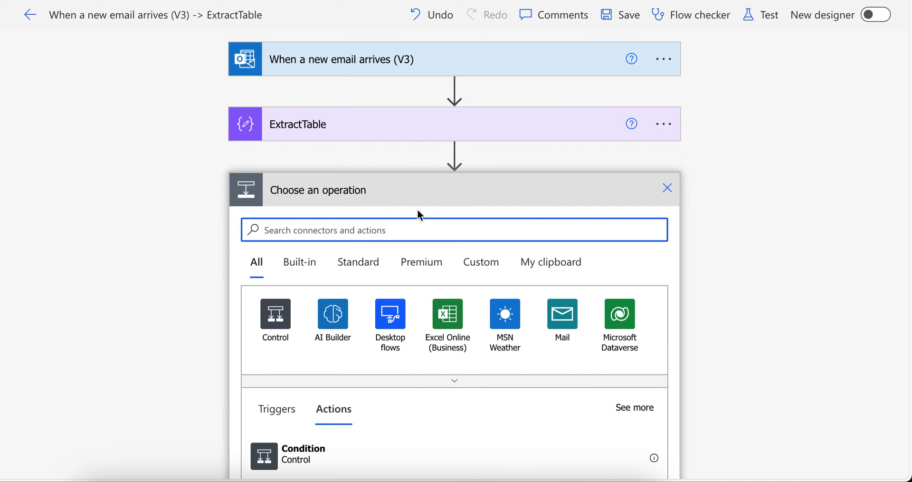
left_click(667, 188)
- Test the flow again and copy the table HTML from ExtractTable's output in the run
left_click(764, 15)
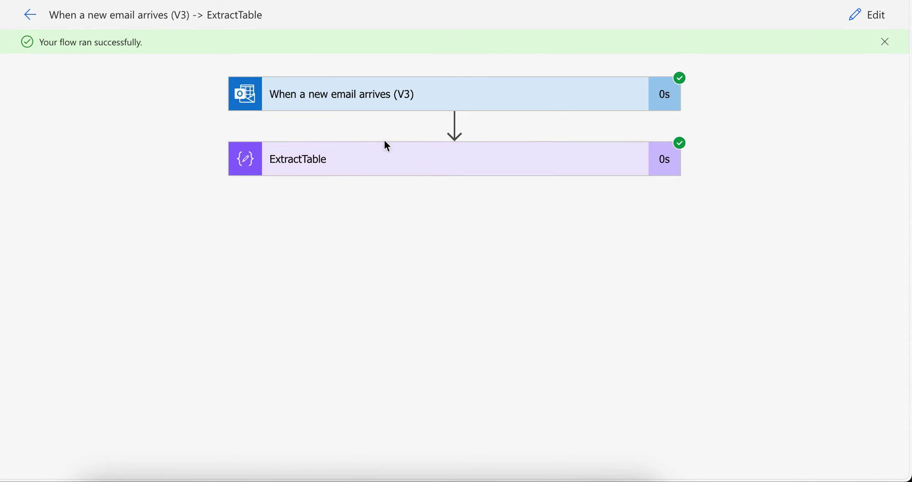
left_click(381, 158)
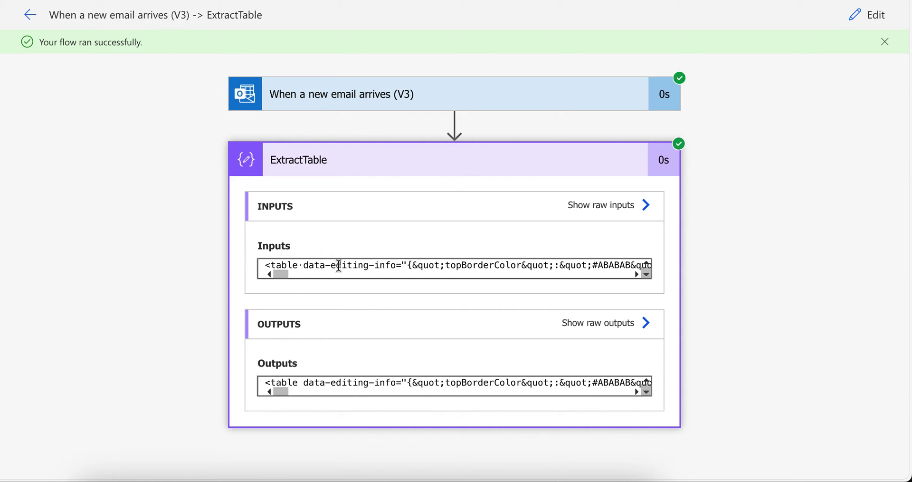
left_click(267, 381)
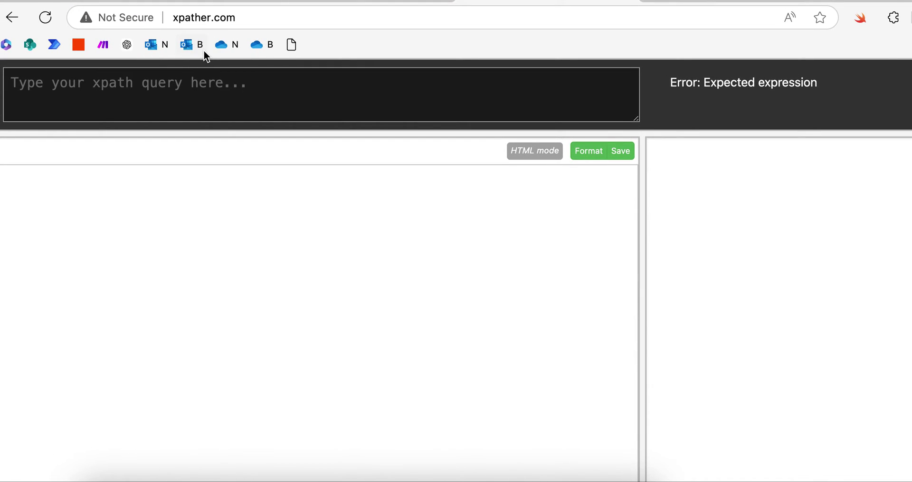
- Switch to xpather.com, paste the copied table HTML as the document, and query its rows with //tr
left_click(186, 152)
key("super+v")
left_click(285, 103)
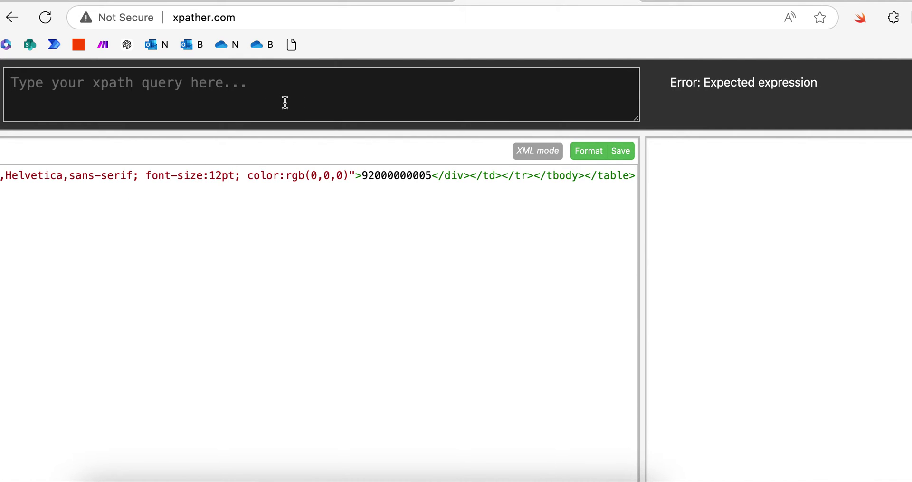
type("//tr")
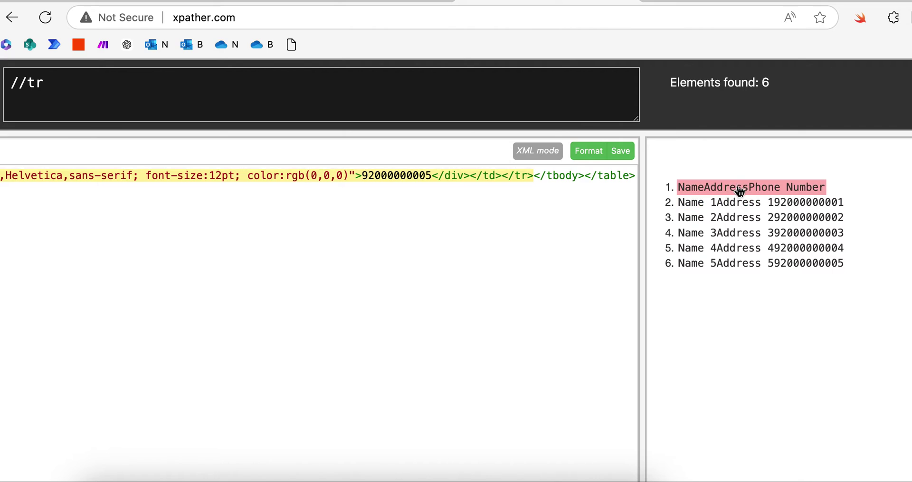
- Switch back to Power Automate, reopen the flow for editing and insert a new step after ExtractTable
left_click_drag(93, 81, 8, 82)
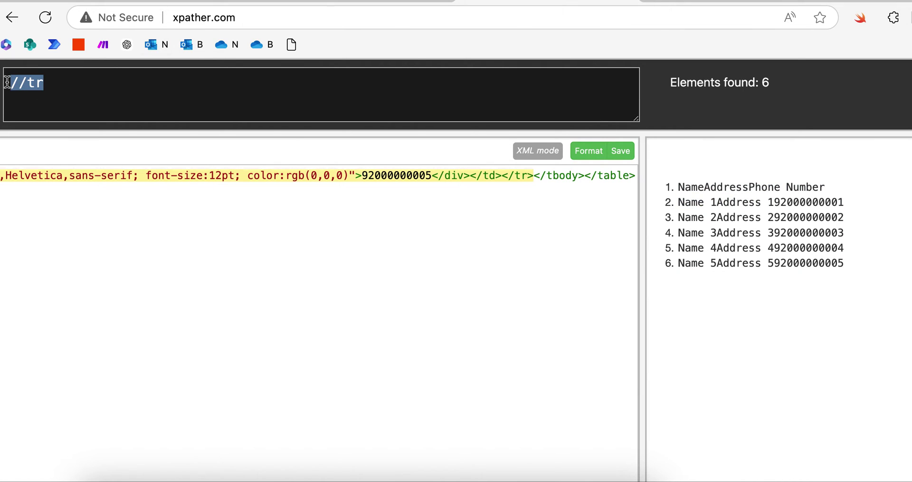
left_click(82, 80)
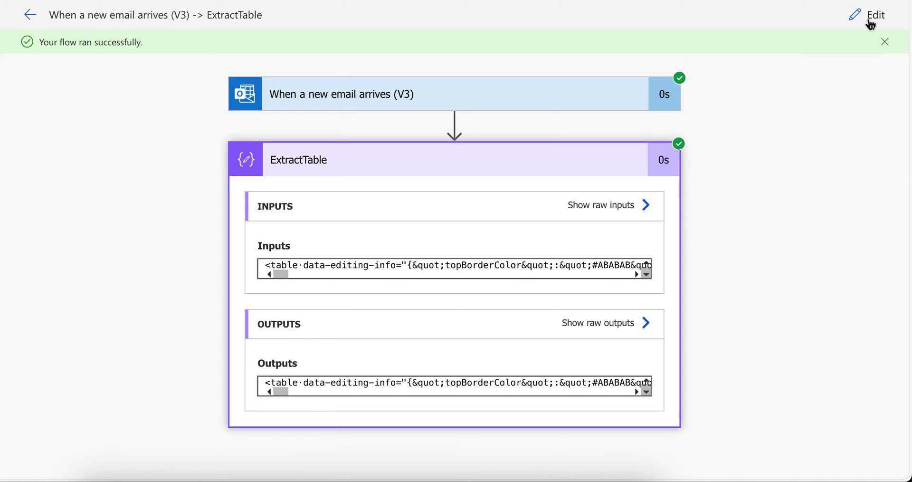
left_click(870, 20)
left_click(399, 198)
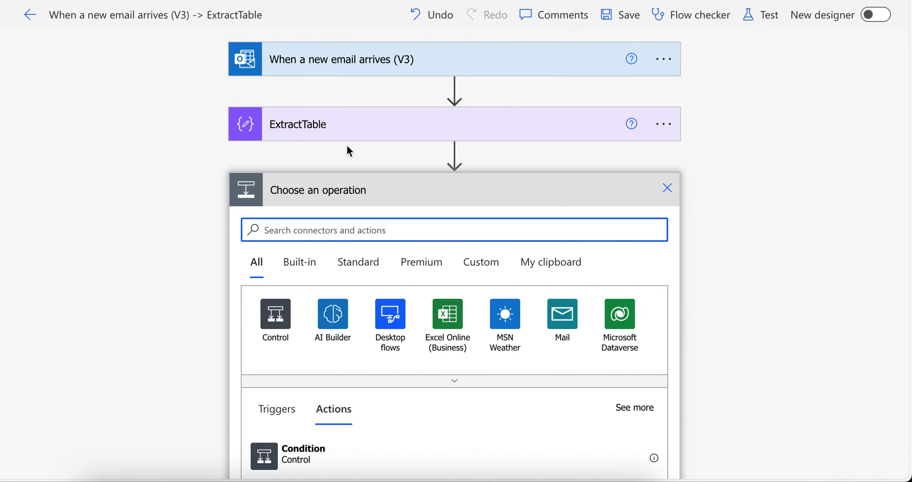
type("E")
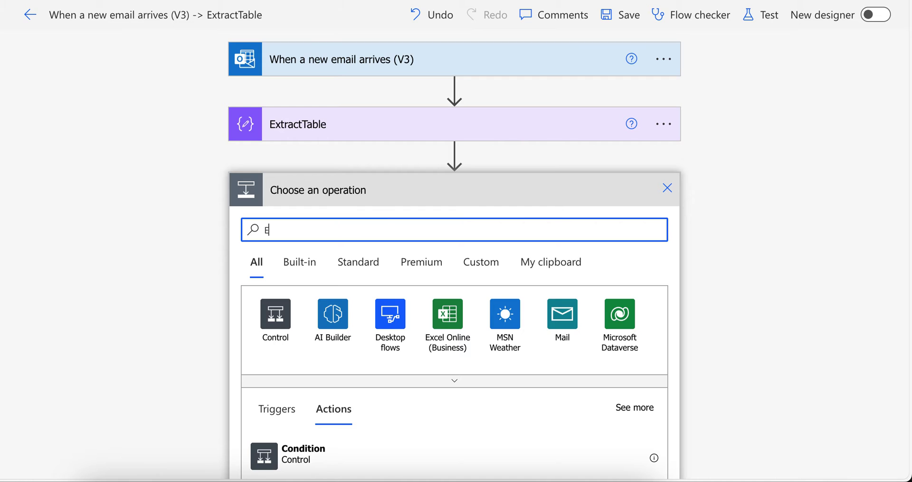
type("xtra")
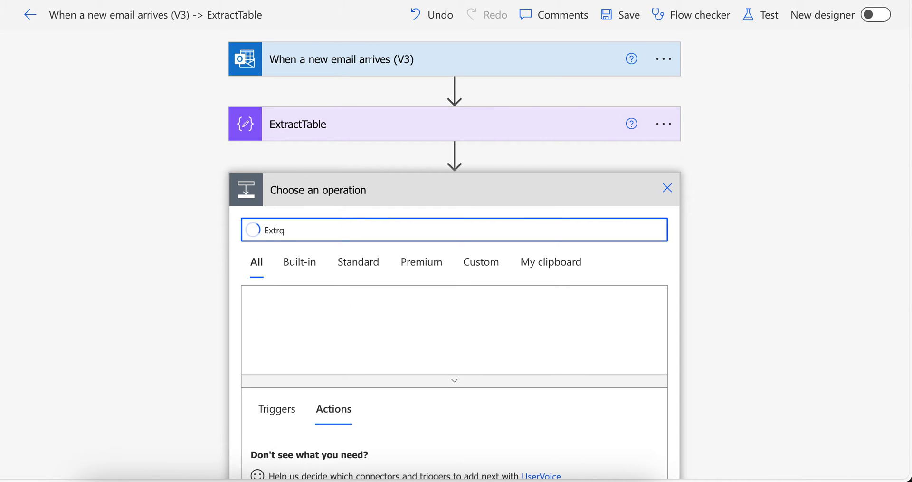
type("c")
type("t")
key("BackSpace")
key("BackSpace")
key("BackSpace")
key("BackSpace")
key("BackSpace")
key("BackSpace")
key("BackSpace")
- Choose the Compose data operation for the new step and rename it ExtractRows
type("com")
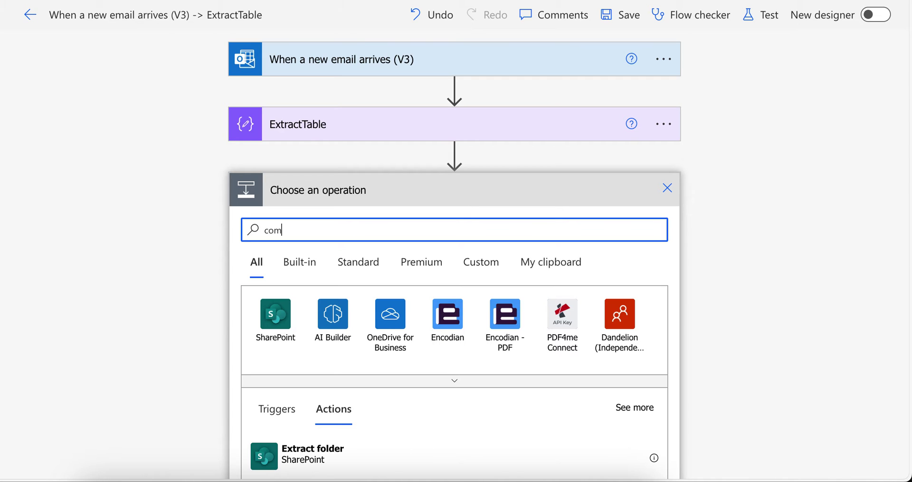
type("pose")
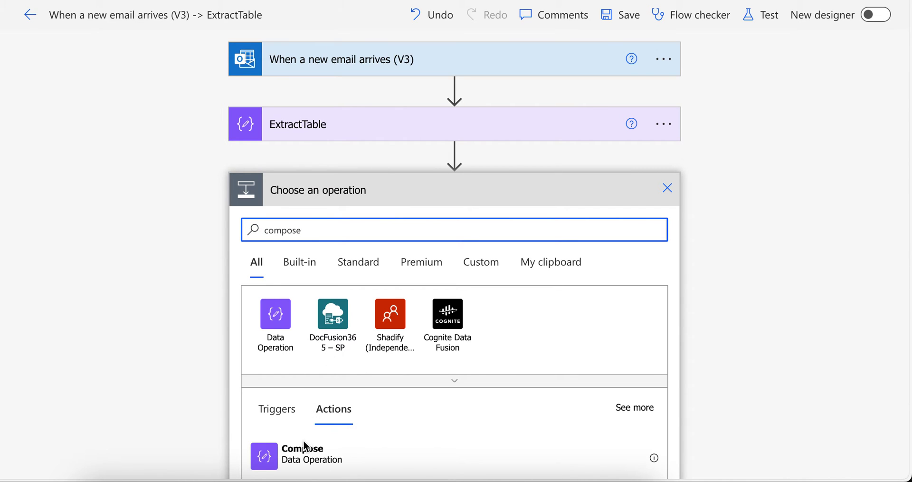
left_click(304, 449)
left_click(663, 190)
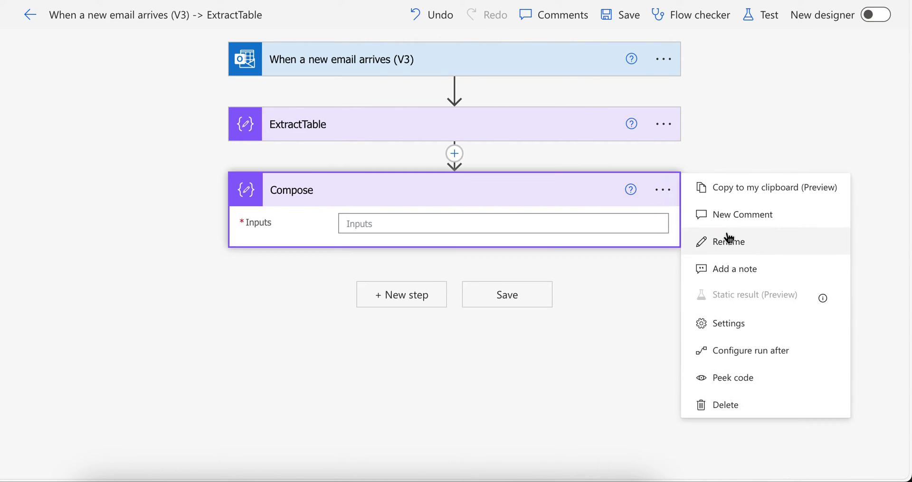
left_click(729, 240)
type("Ext")
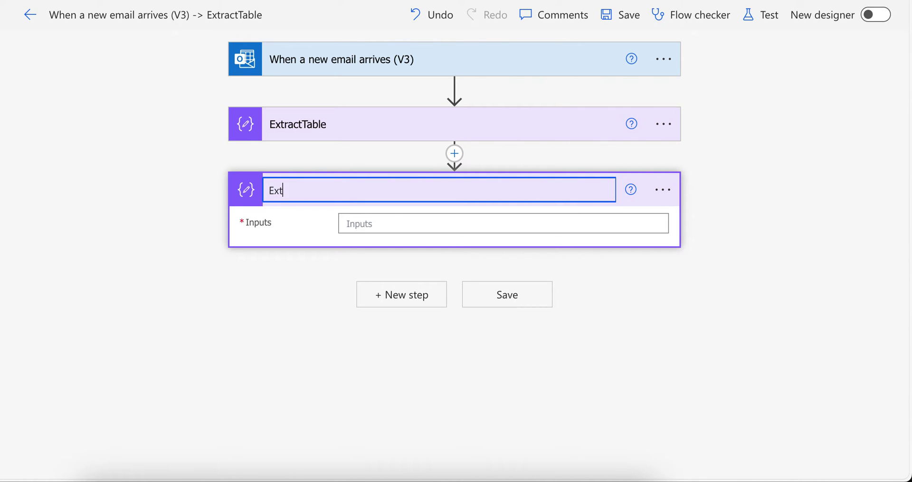
type("ractRec")
type("ws")
- Start an expression for the ExtractRows input that converts the ExtractTable output to XML: xml(outputs('ExtractTable'))
left_click(566, 213)
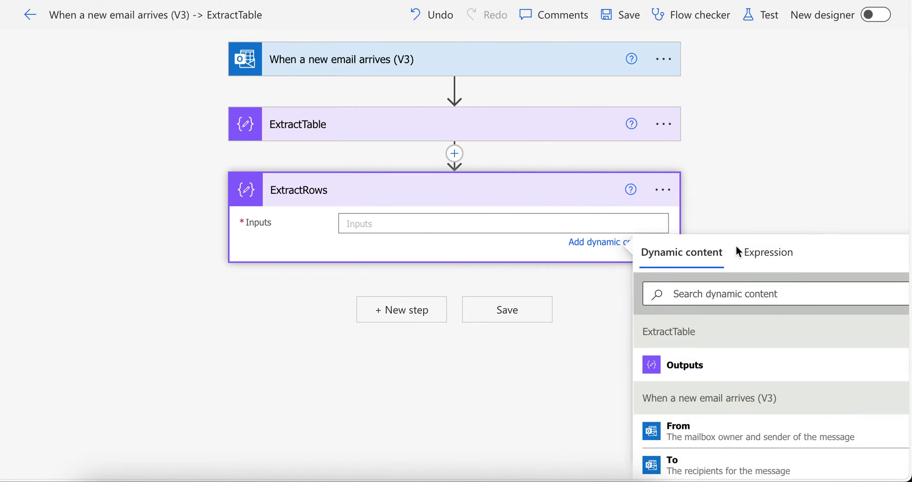
left_click(739, 254)
type("x")
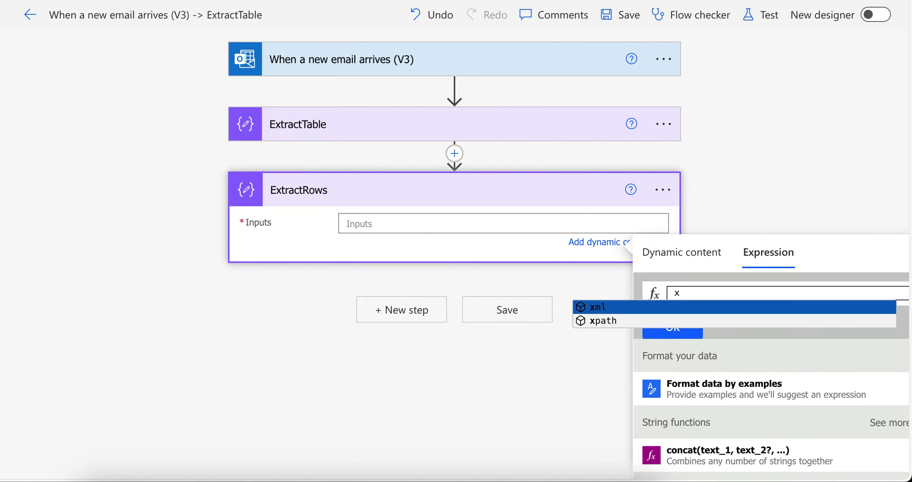
key("Return")
type("(")
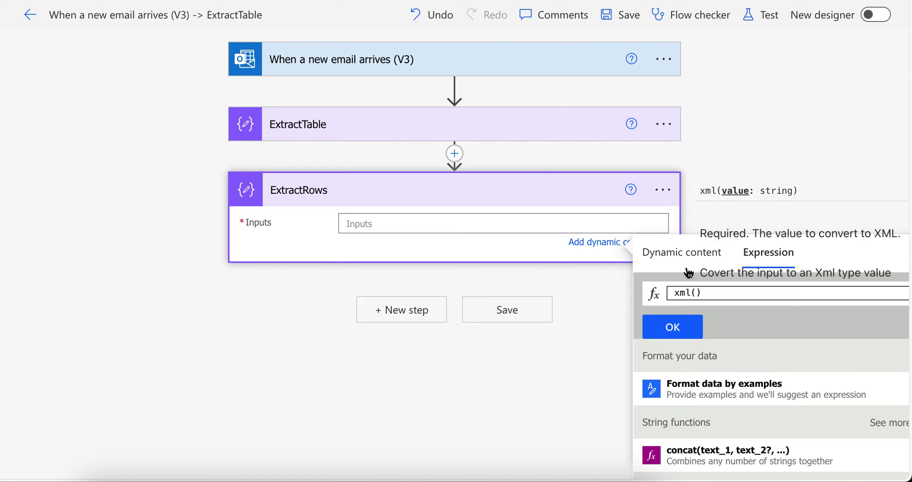
left_click(682, 252)
left_click(717, 451)
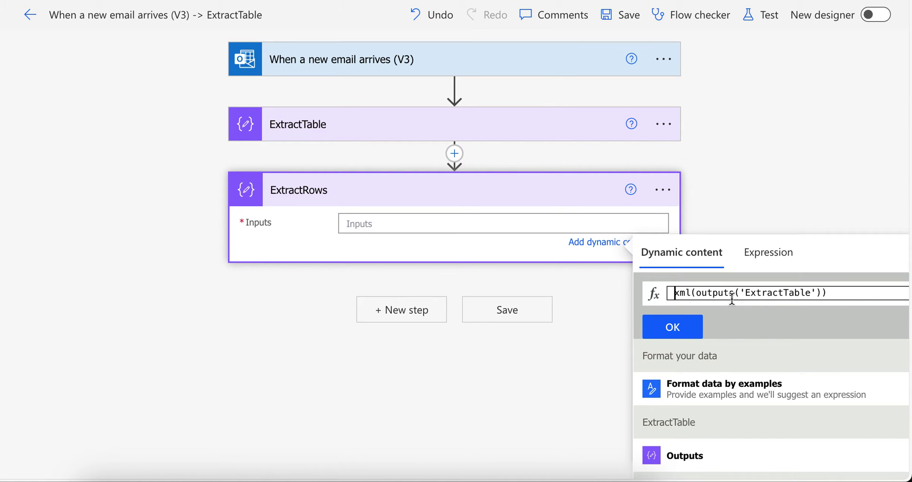
- Wrap the XML expression in an XPath query, xpath(xml(outputs('ExtractTable')),'//tr'), and insert it as the ExtractRows input
type("xpath")
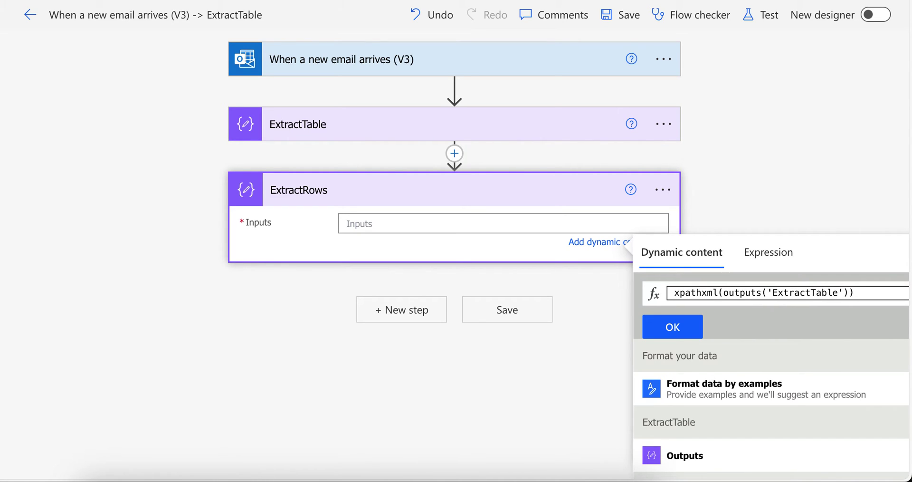
type("(")
left_click(860, 292)
type(")")
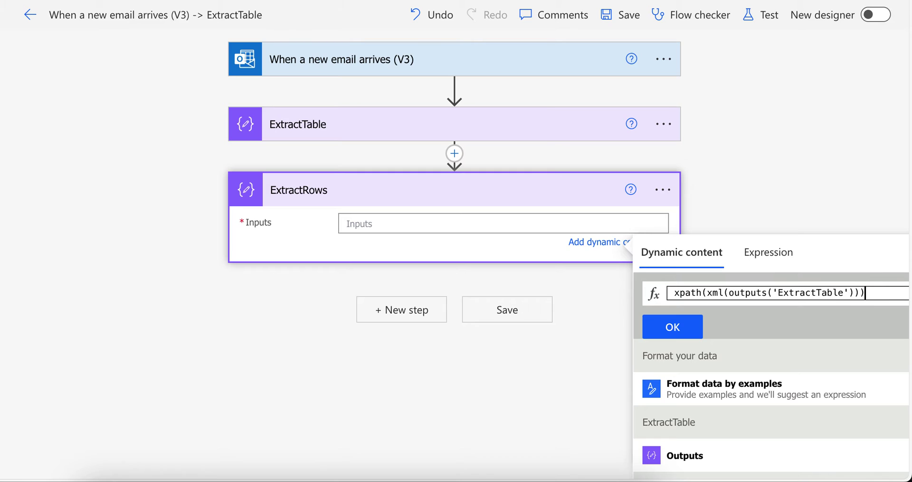
type(",'//")
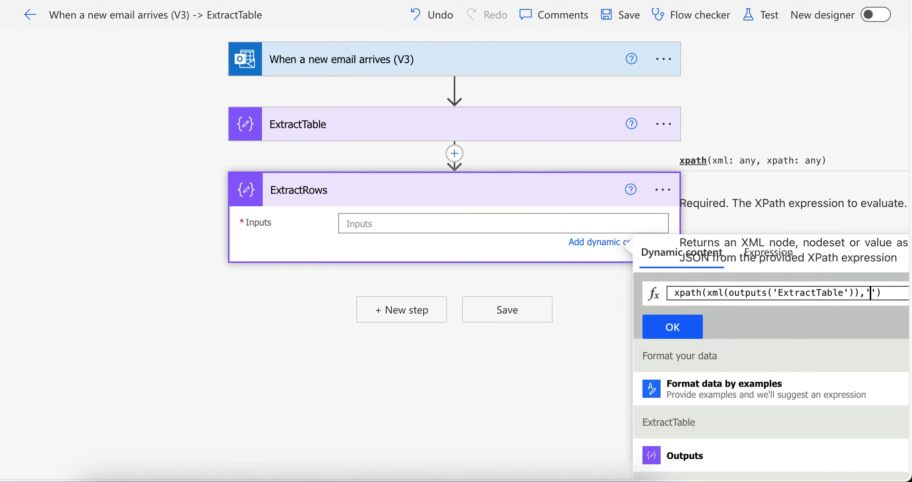
type("tr")
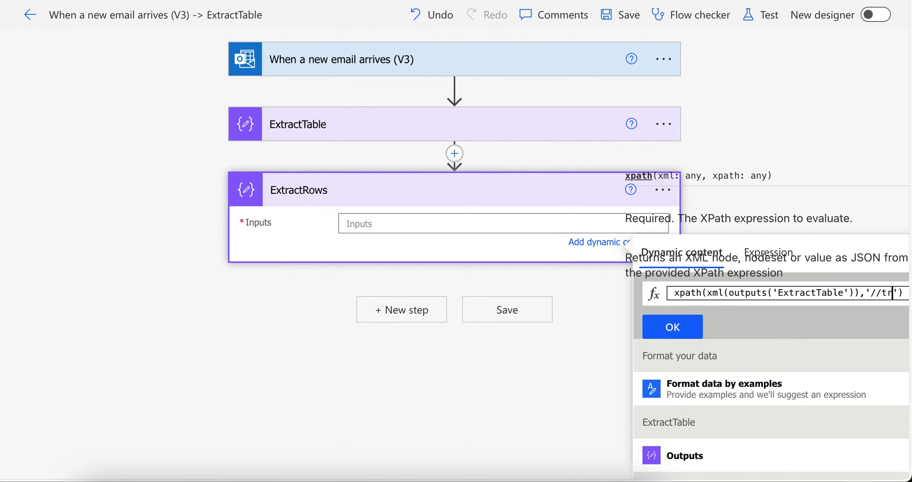
left_click(694, 326)
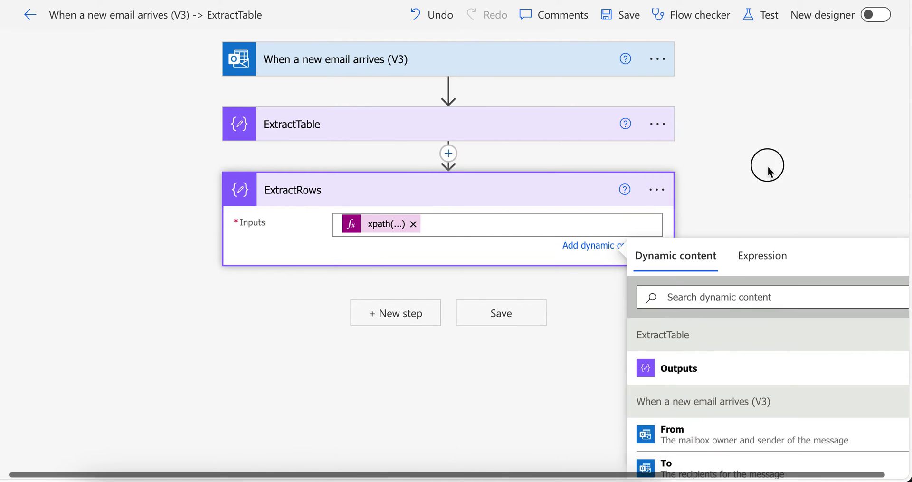
- Save the flow and test it automatically with the trigger from the most recent successful test run
left_click(760, 15)
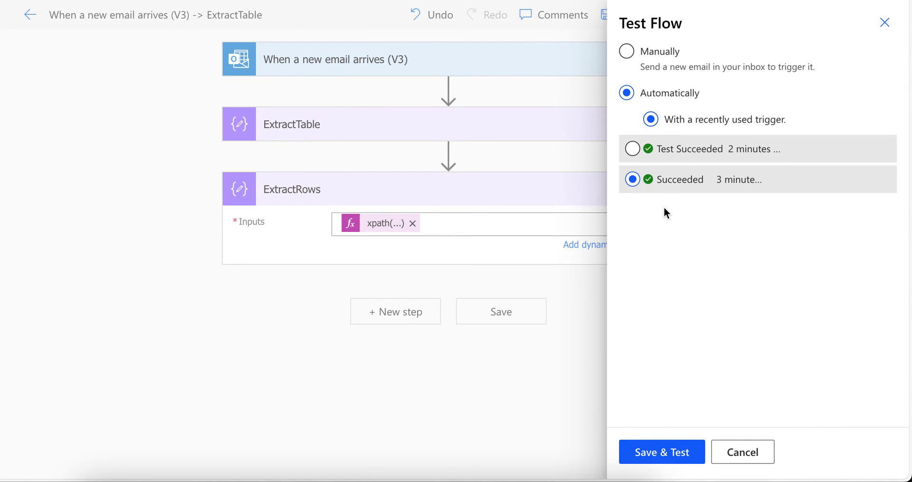
left_click(658, 149)
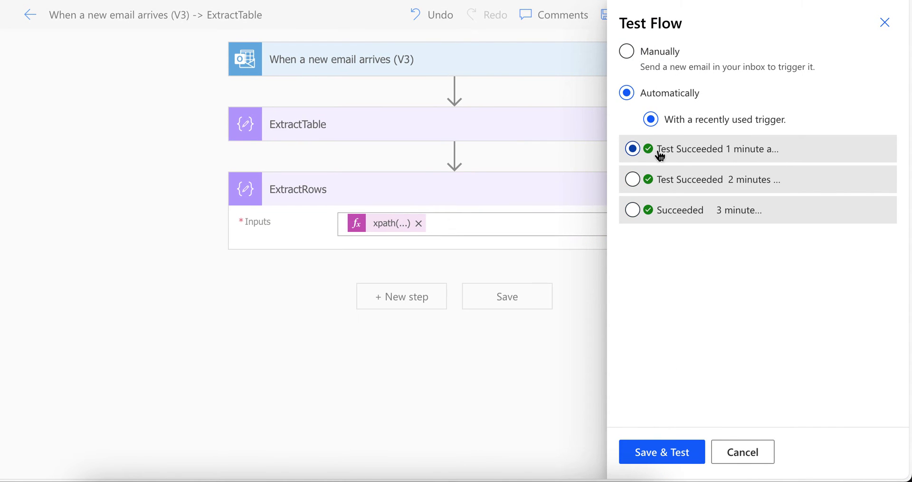
left_click(637, 456)
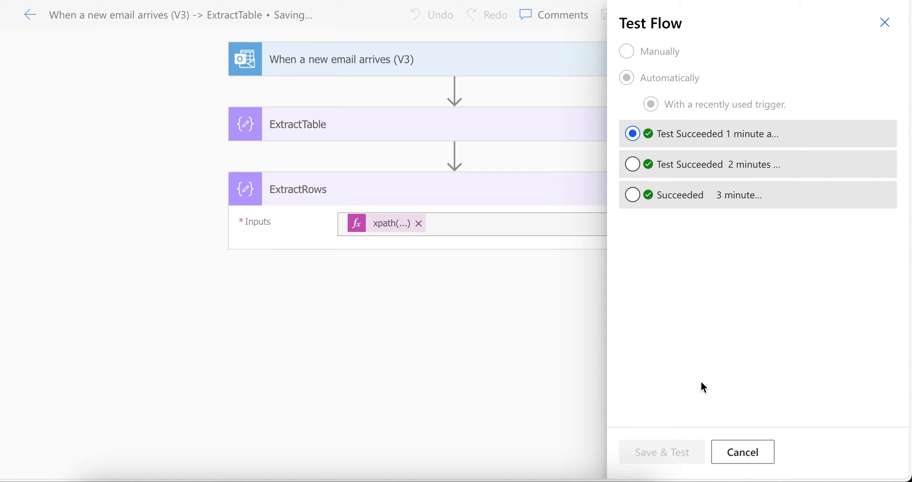
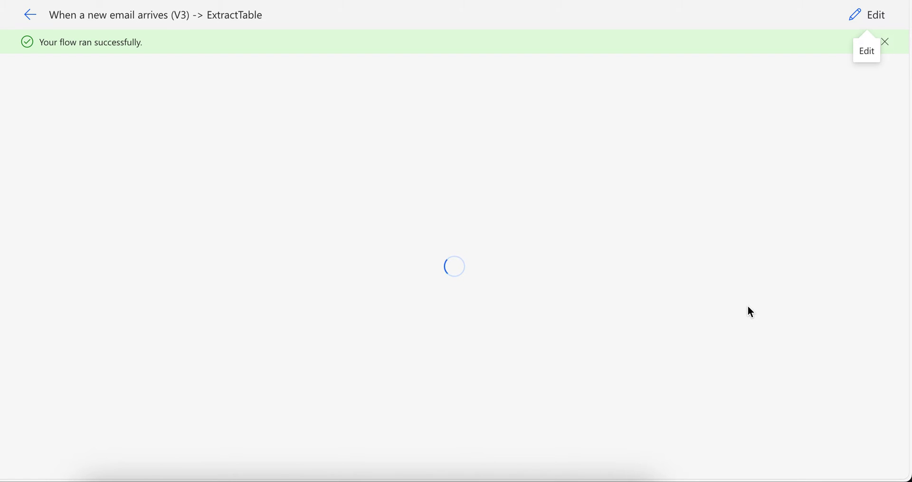
- Expand ExtractRows in the test run and examine the content of its first row entry
left_click(365, 227)
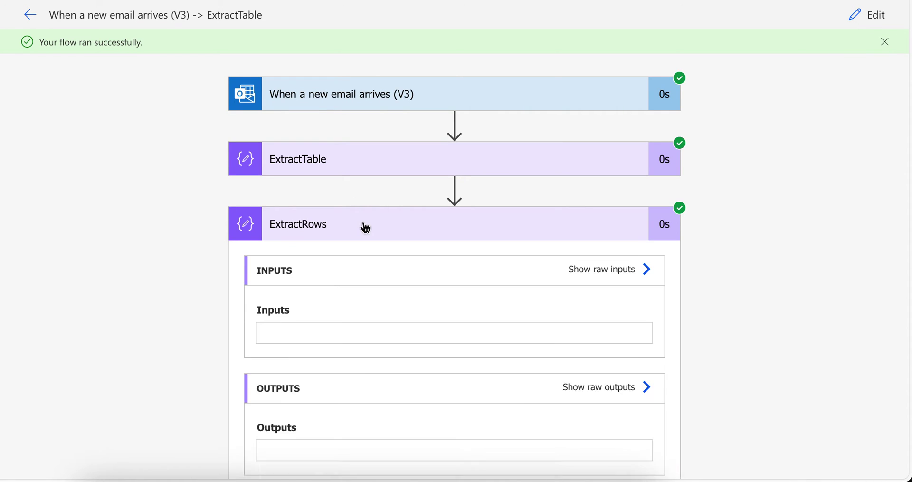
left_click(288, 370)
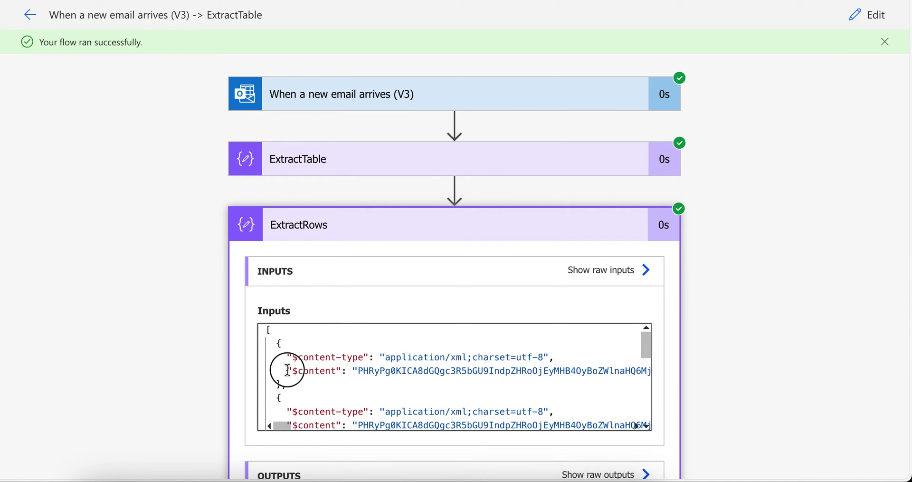
triple_click(296, 370)
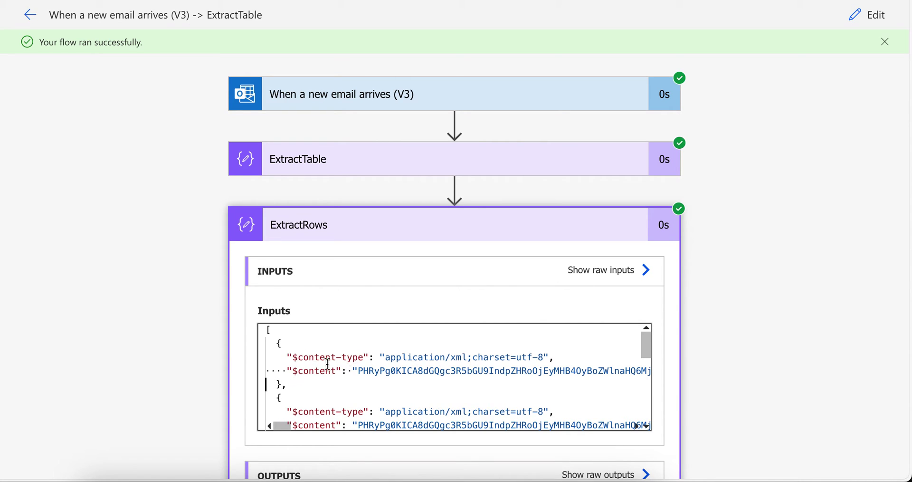
left_click(314, 370)
- Reopen the flow for editing and add an Apply to each control after ExtractRows
left_click(876, 14)
left_click(413, 291)
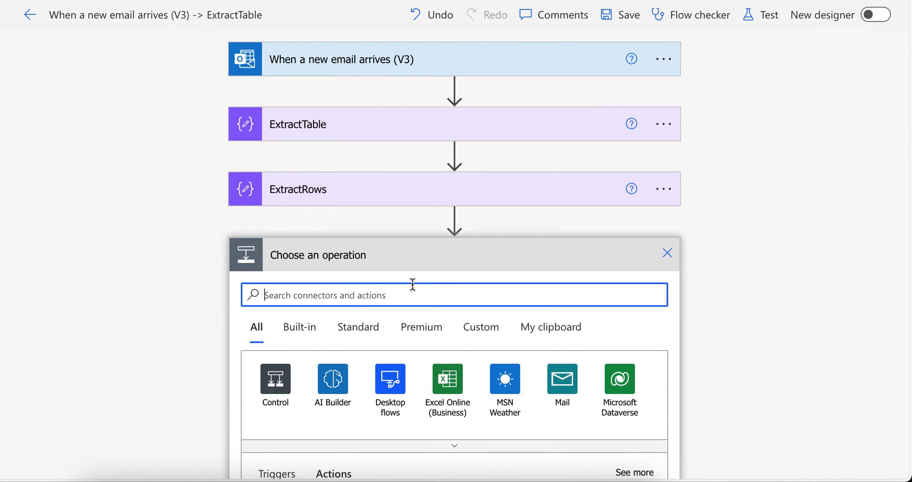
left_click(275, 380)
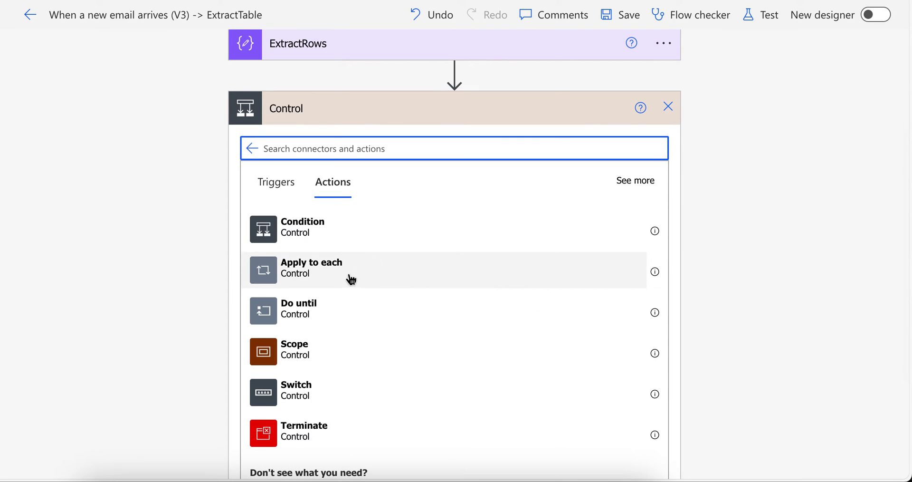
left_click(340, 270)
- Set the Apply to each input to the expression skip(outputs('ExtractRows'),1) so the header row is left out
left_click(348, 279)
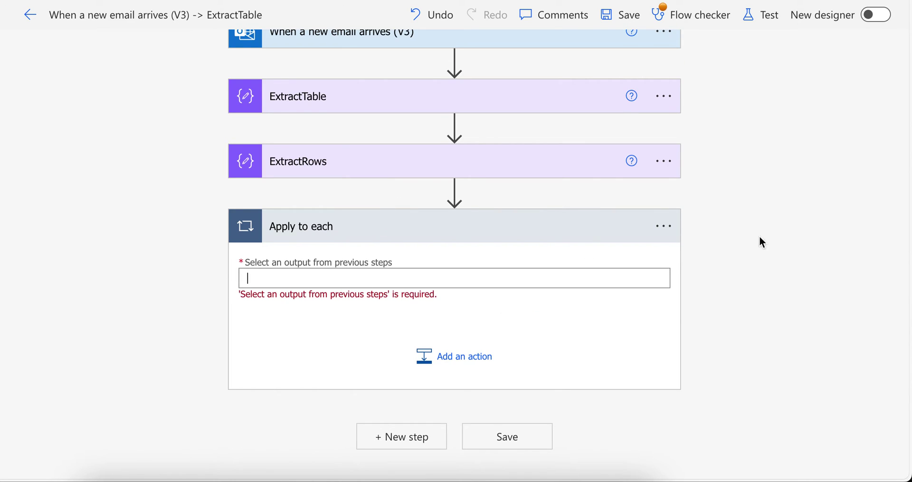
left_click(760, 328)
type("s")
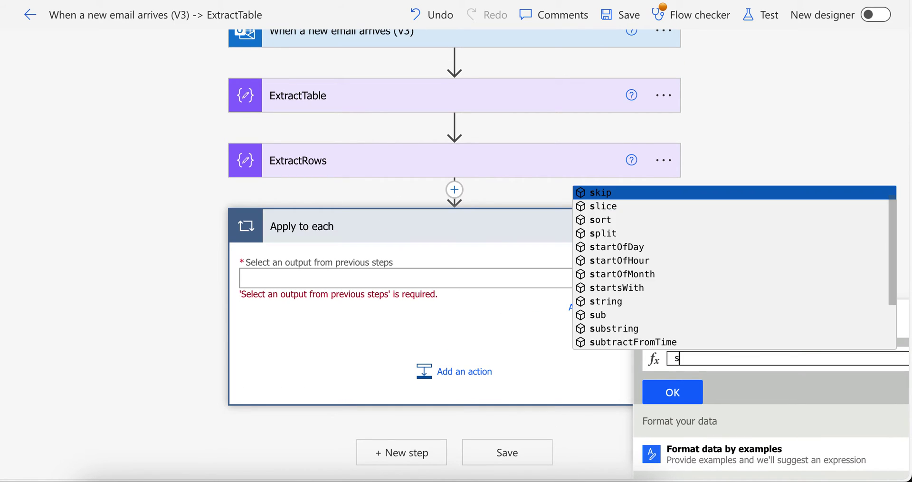
type("kip")
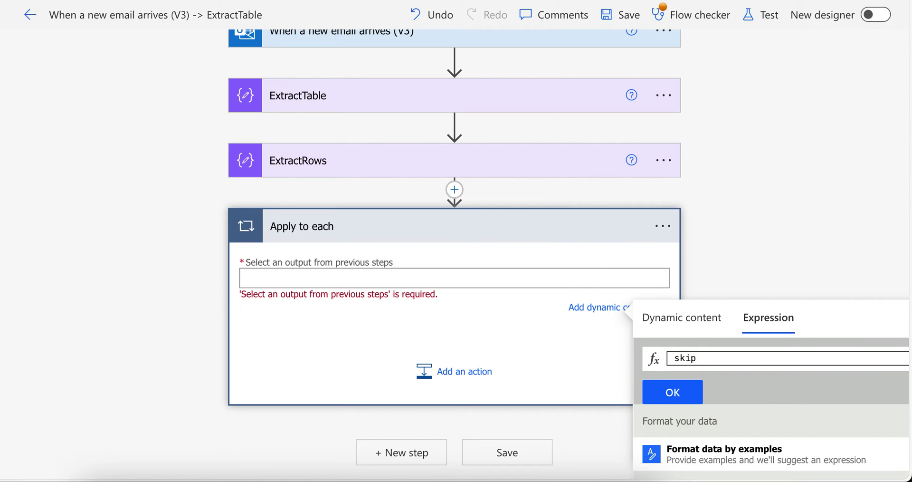
type("(")
left_click(663, 318)
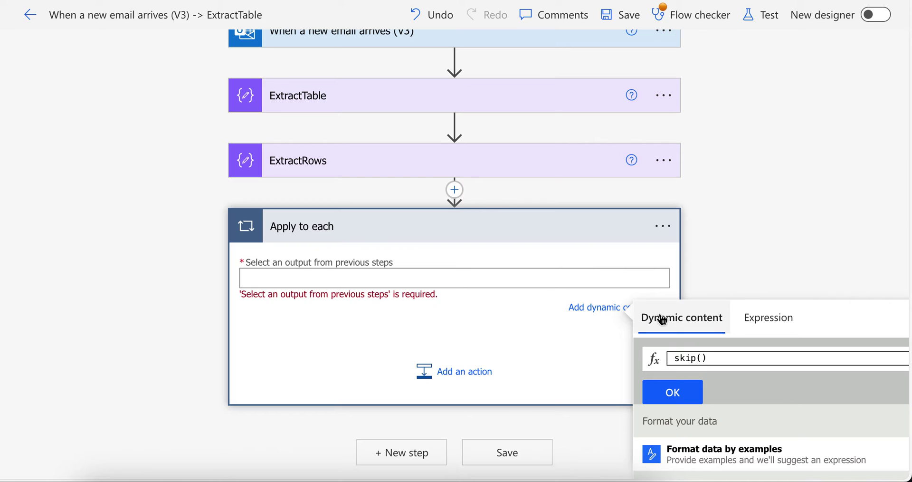
scroll(661, 317, "down", 2)
left_click(689, 418)
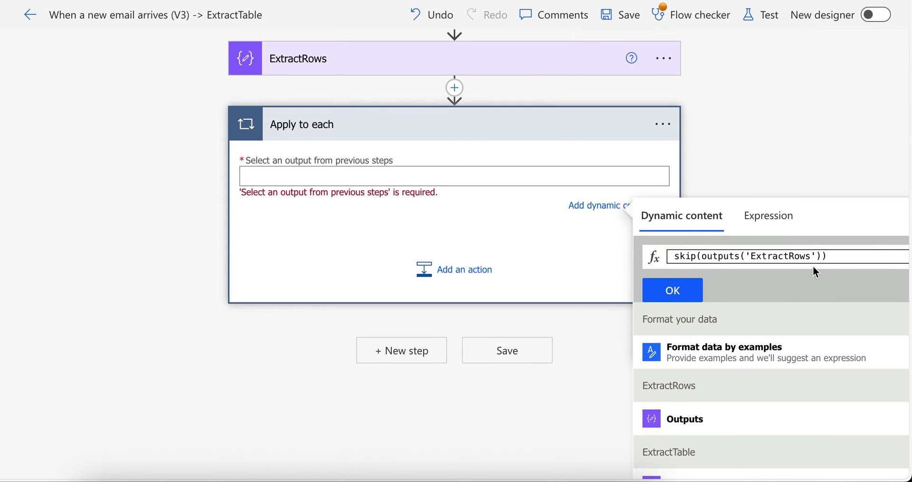
type(",1")
left_click(693, 295)
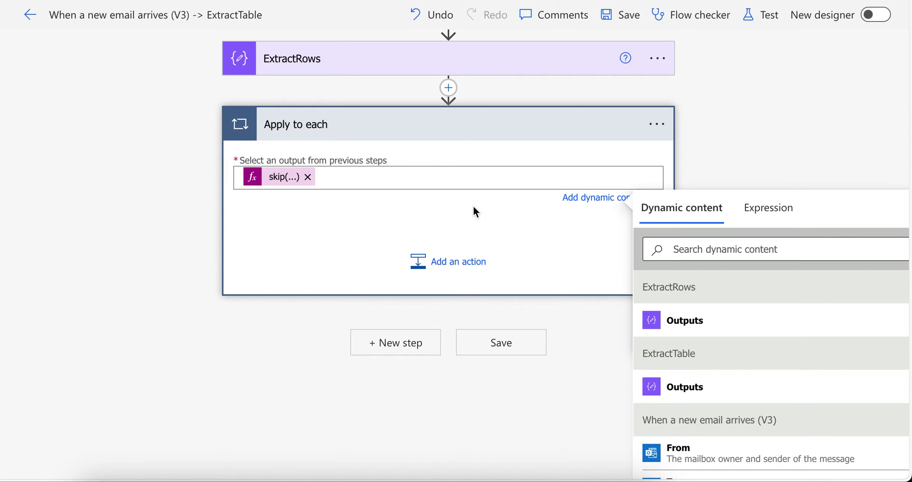
left_click(475, 211)
- Add a Compose action inside the Apply to each loop and rename it Convert2String
left_click(454, 350)
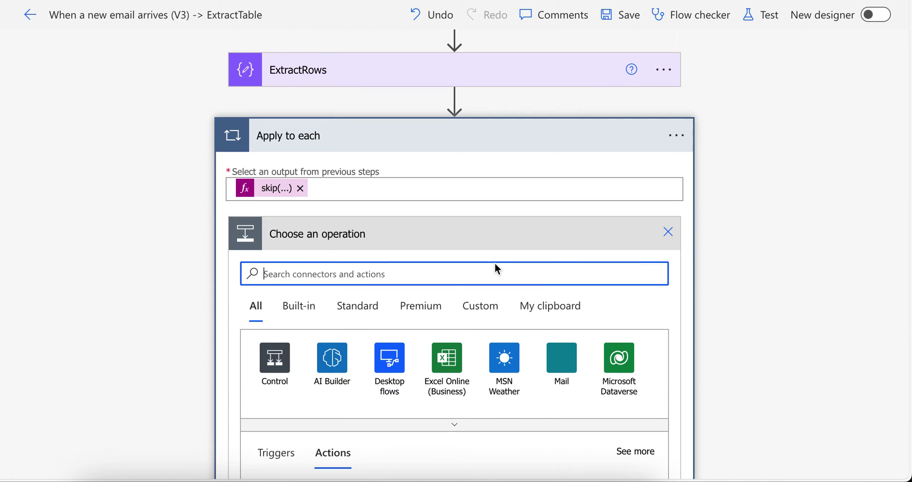
type("compose")
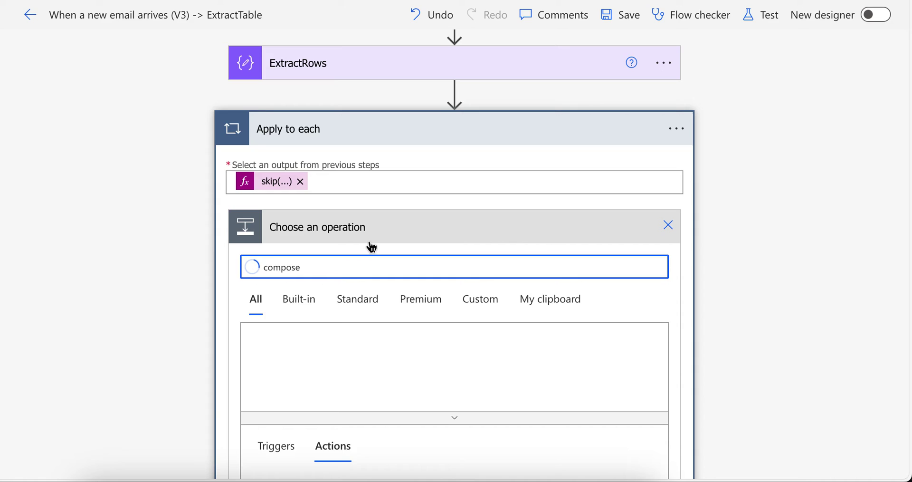
scroll(369, 246, "down", 5)
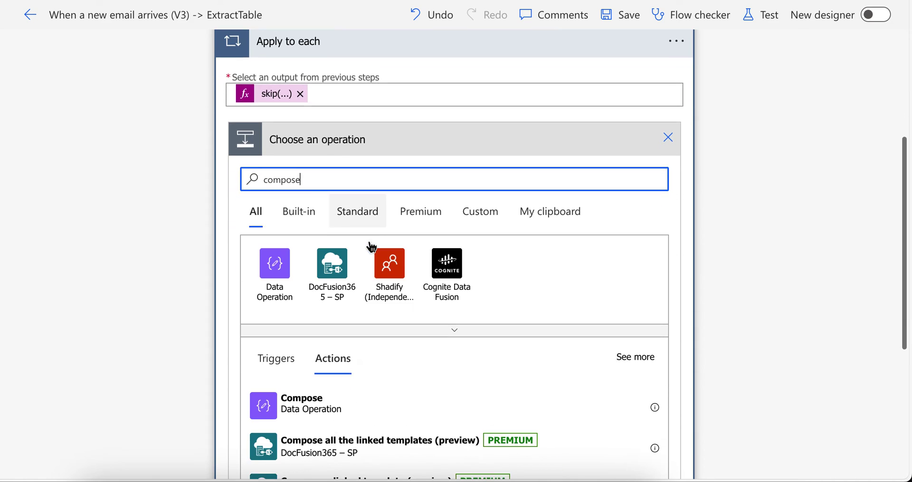
left_click(349, 290)
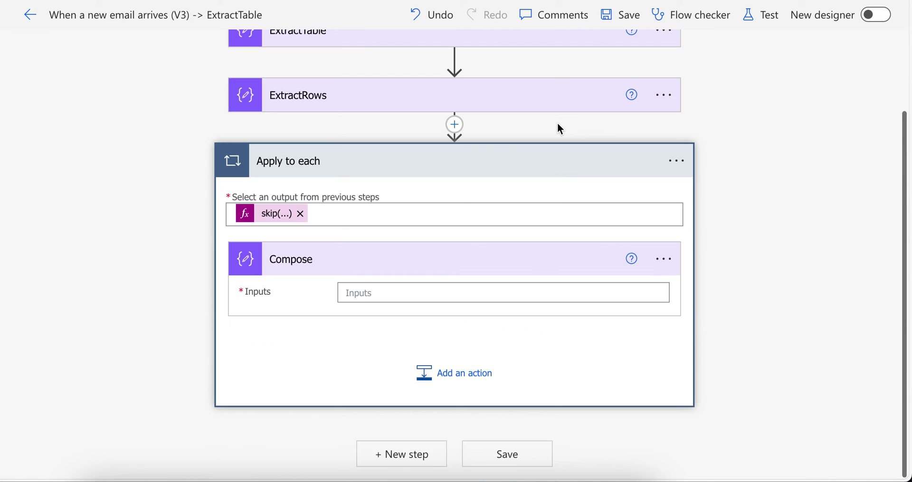
left_click(664, 304)
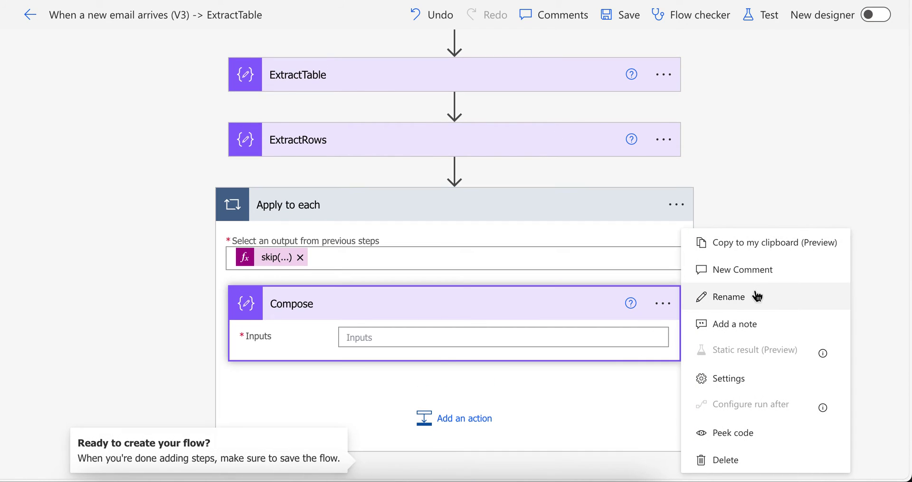
left_click(696, 295)
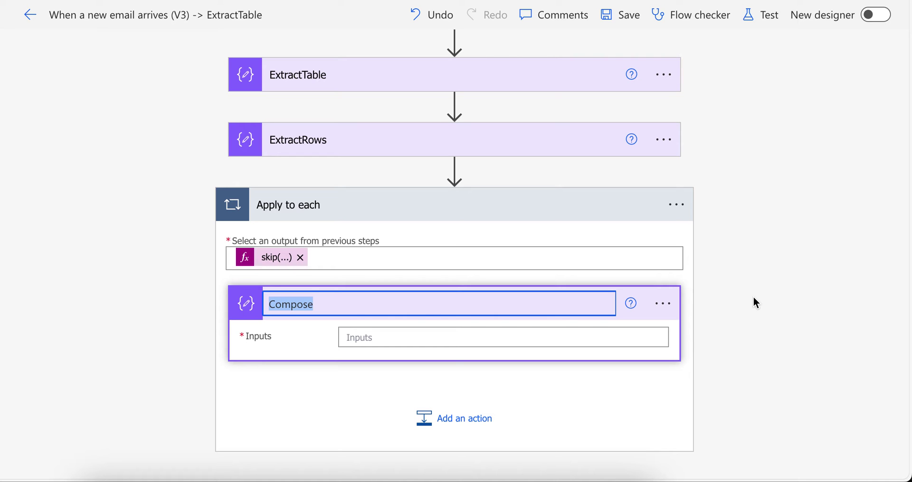
type("Convert2")
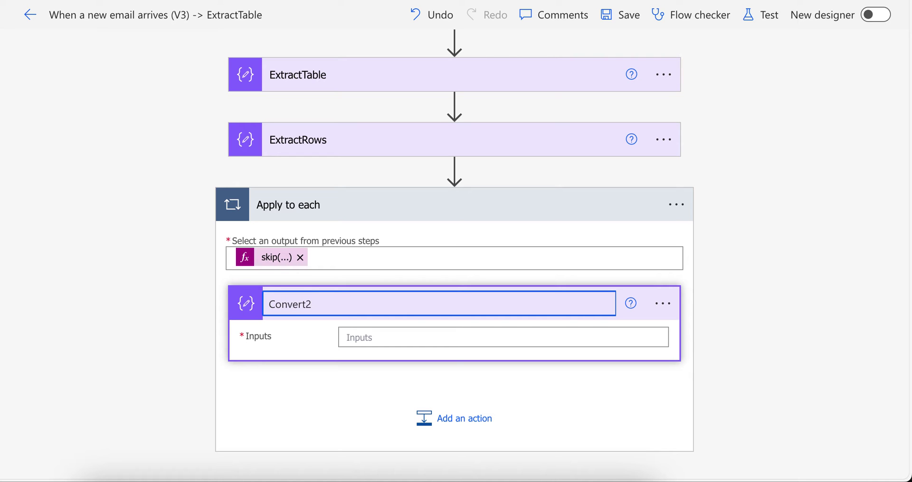
type("String")
- Set the Convert2String input to the expression base64ToString(item()?['$content'])
left_click(550, 332)
scroll(757, 277, "down", 3)
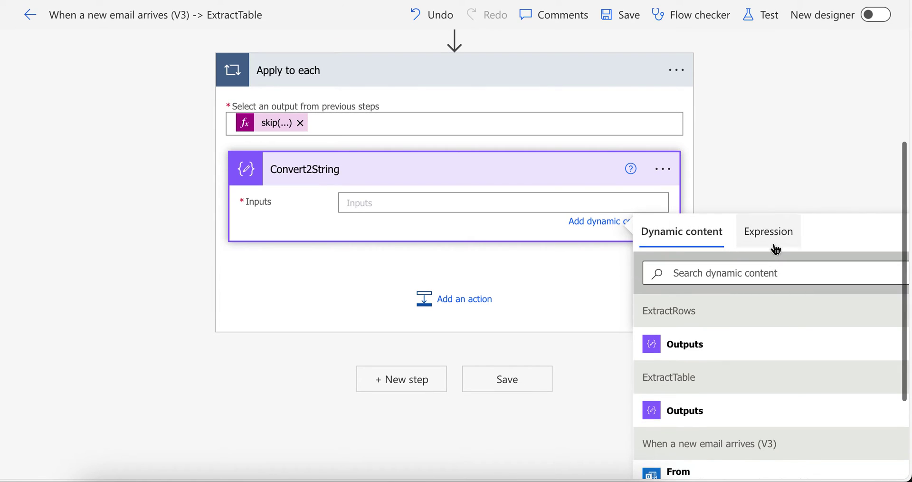
left_click(751, 242)
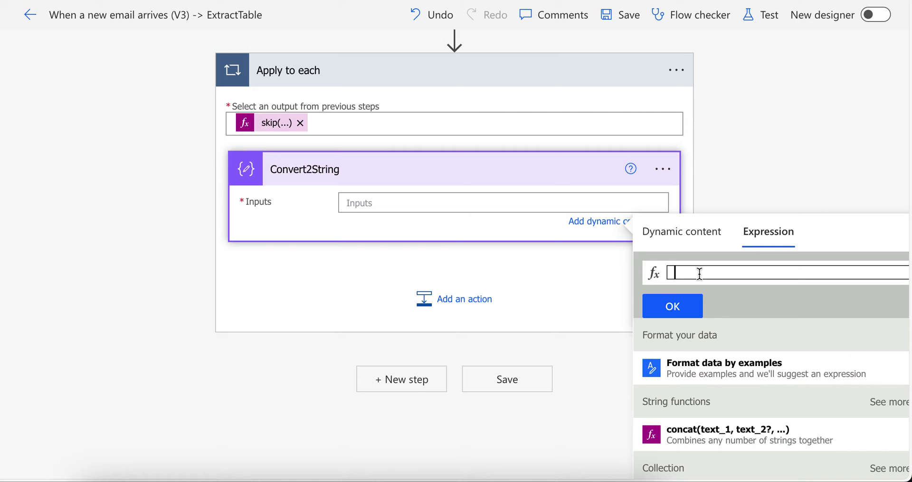
type("base")
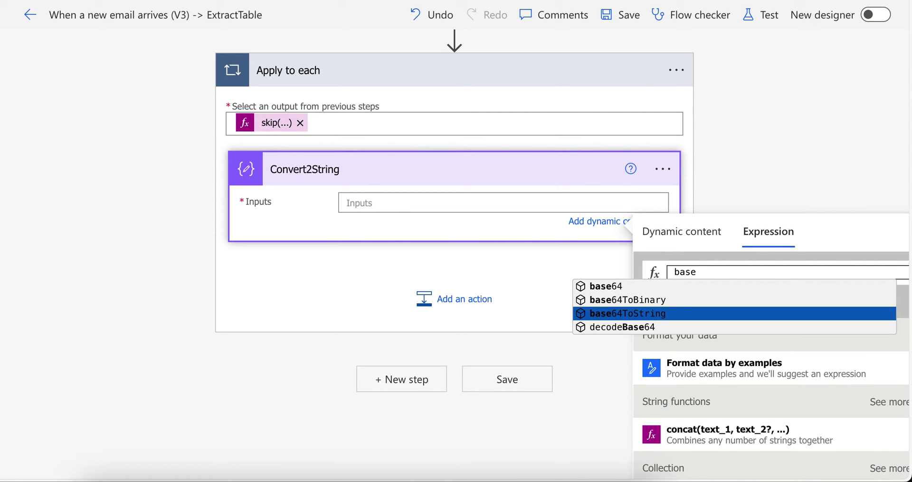
key("Return")
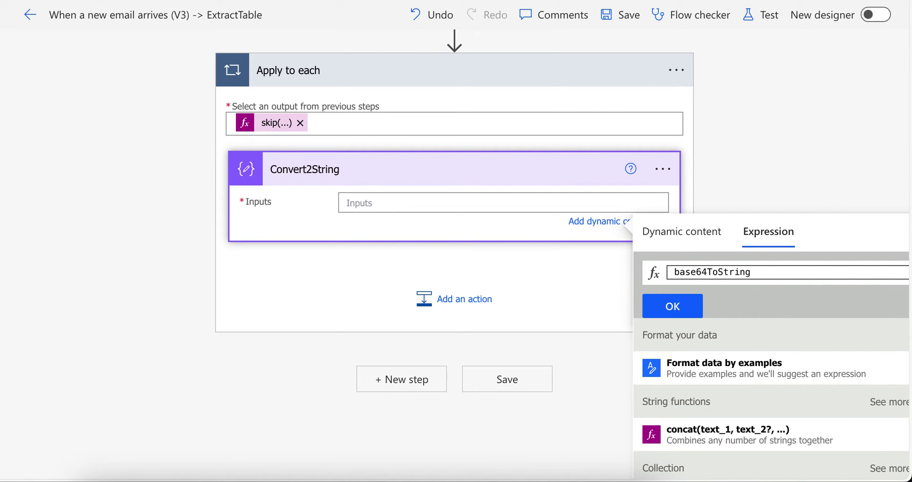
type("(")
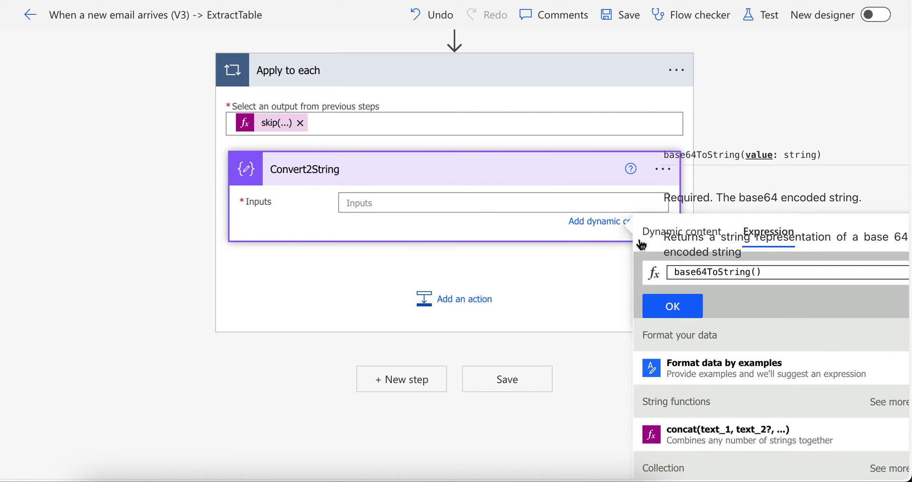
left_click(664, 235)
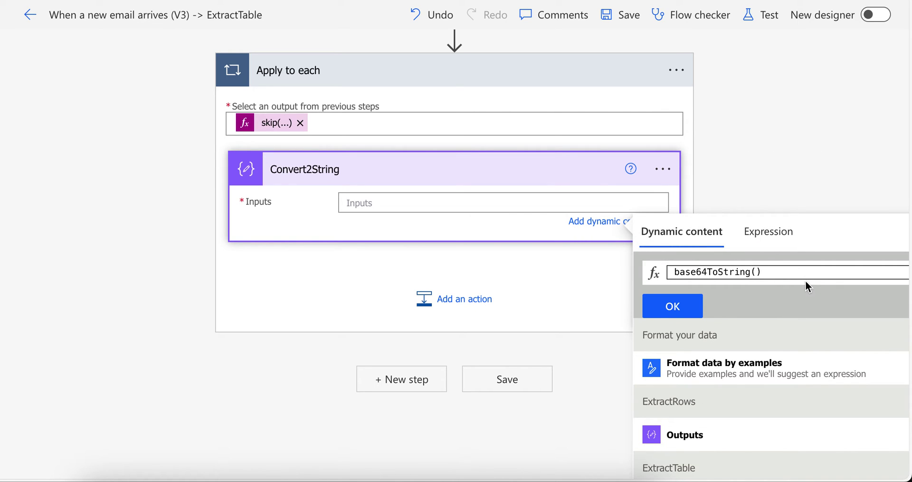
type("item")
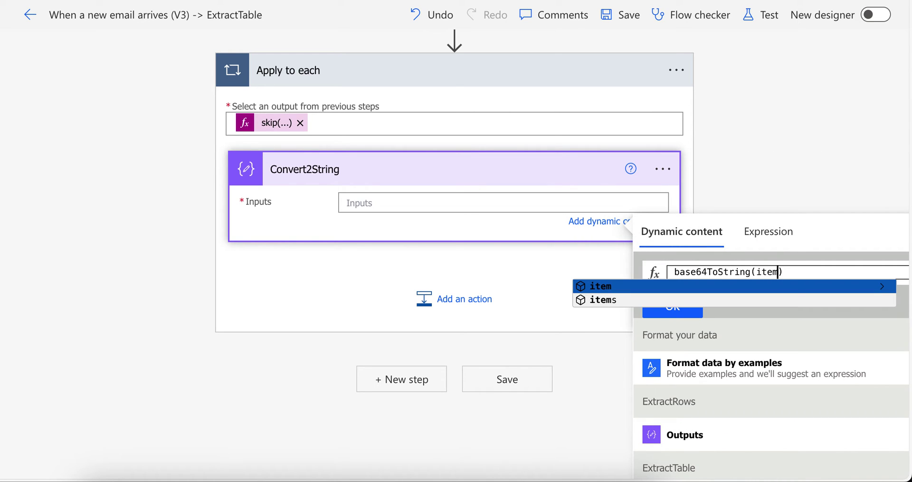
key("Return")
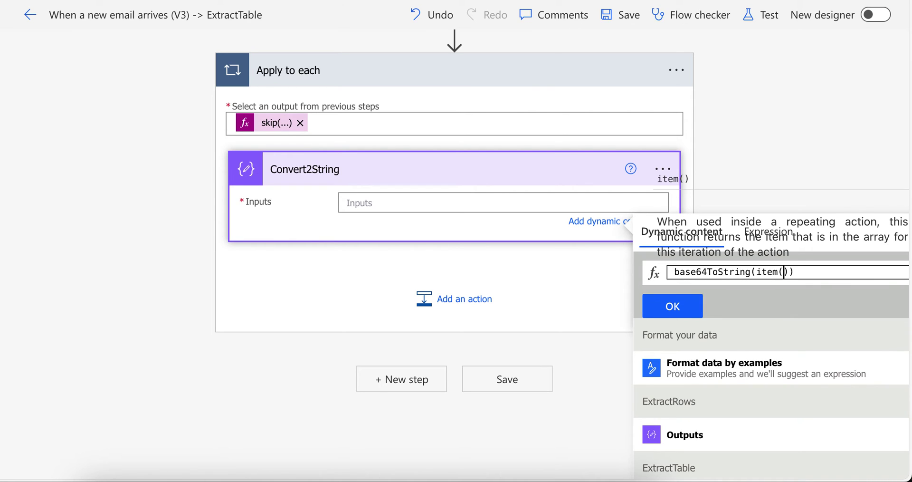
type("?")
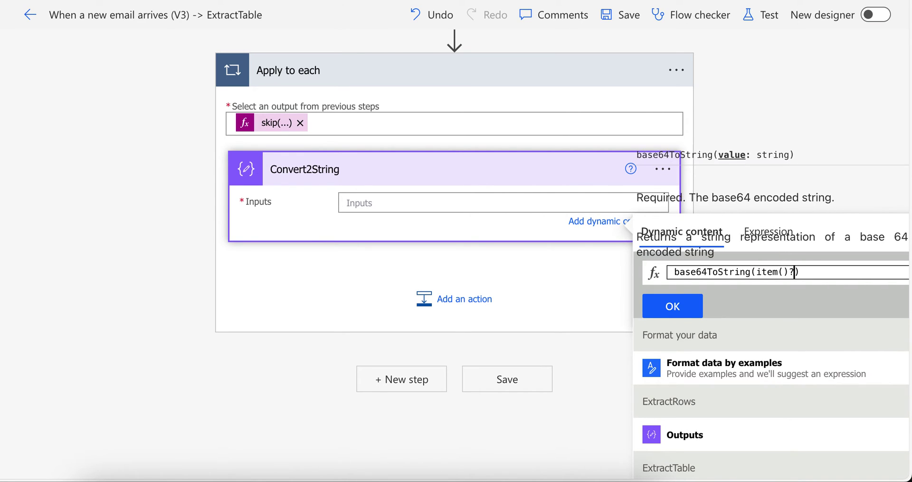
type("[")
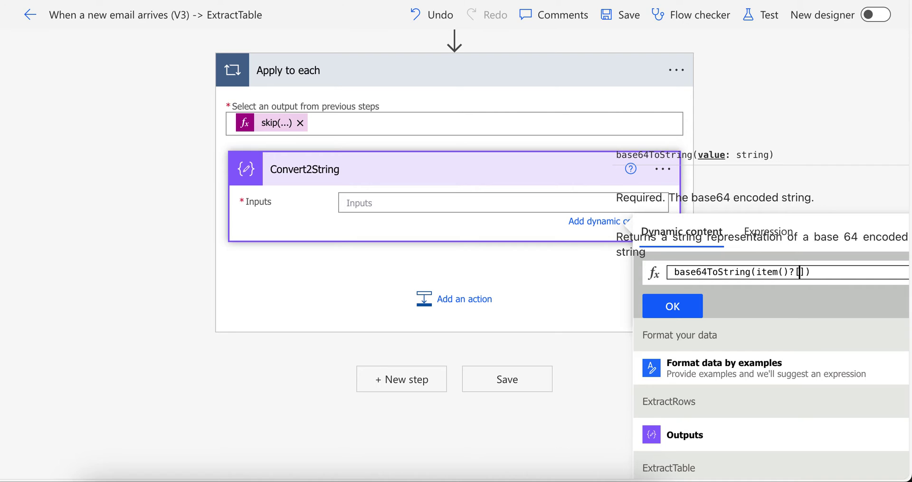
type("'")
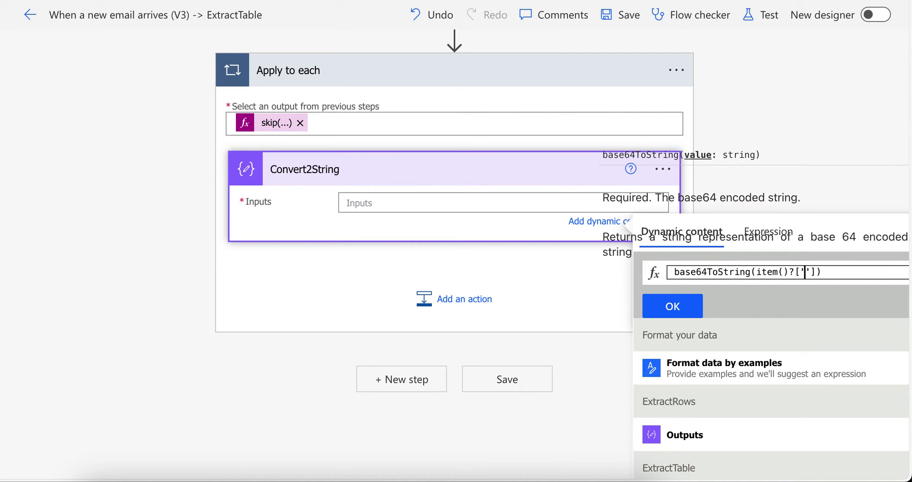
type("$")
type("content")
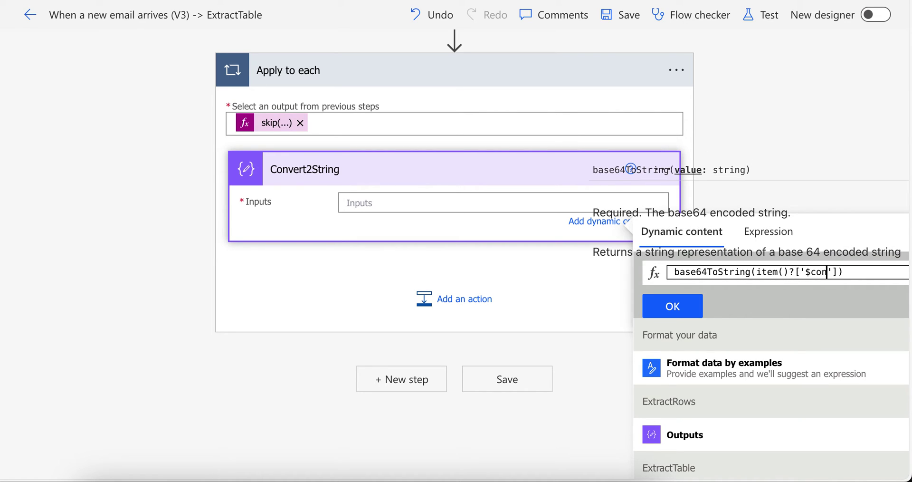
left_click(673, 306)
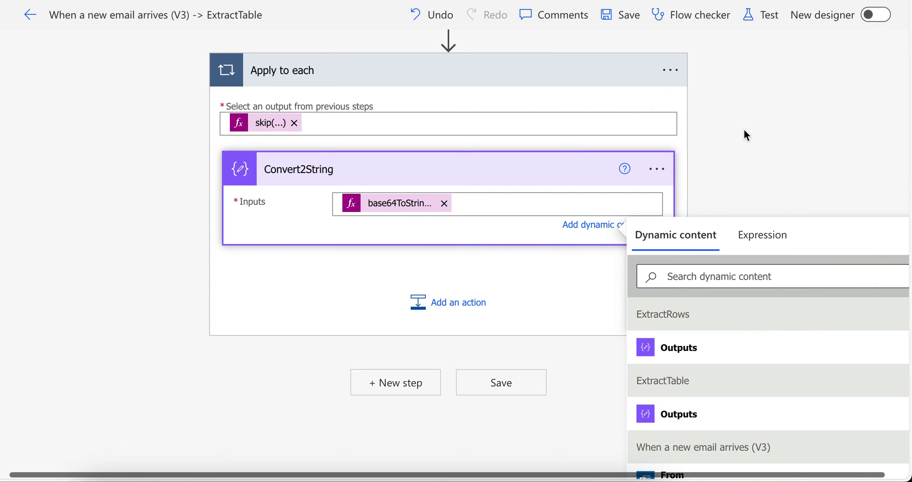
- Save the flow and test it automatically with the preselected recently used trigger
left_click(759, 20)
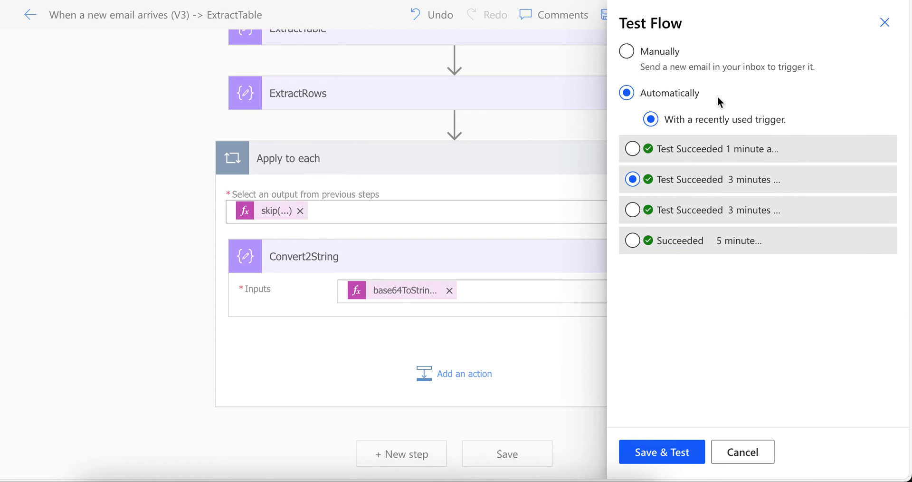
left_click(670, 447)
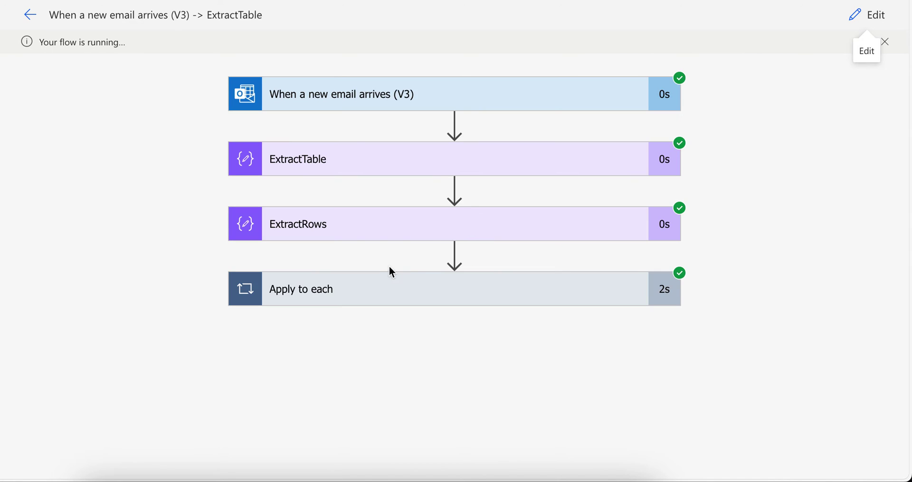
- Expand Apply to each in the test run and examine the Convert2String inputs and outputs of the first iteration
left_click(410, 284)
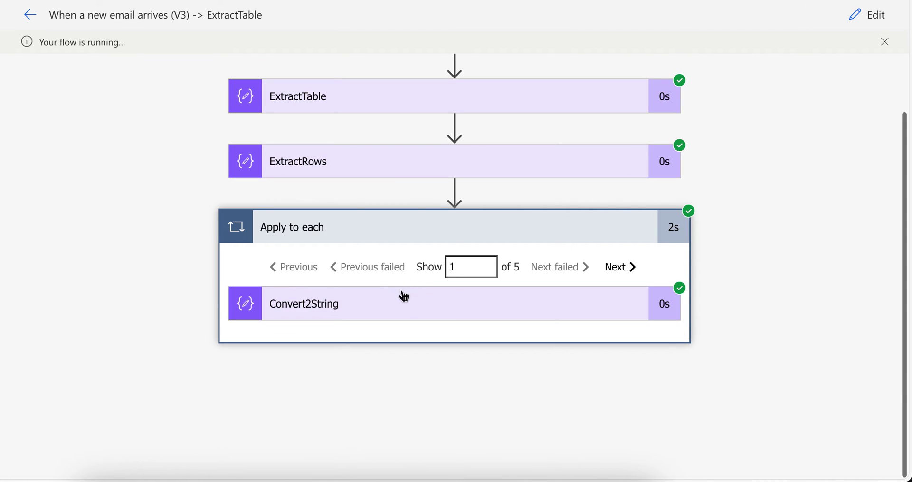
left_click(404, 296)
scroll(401, 297, "down", 4)
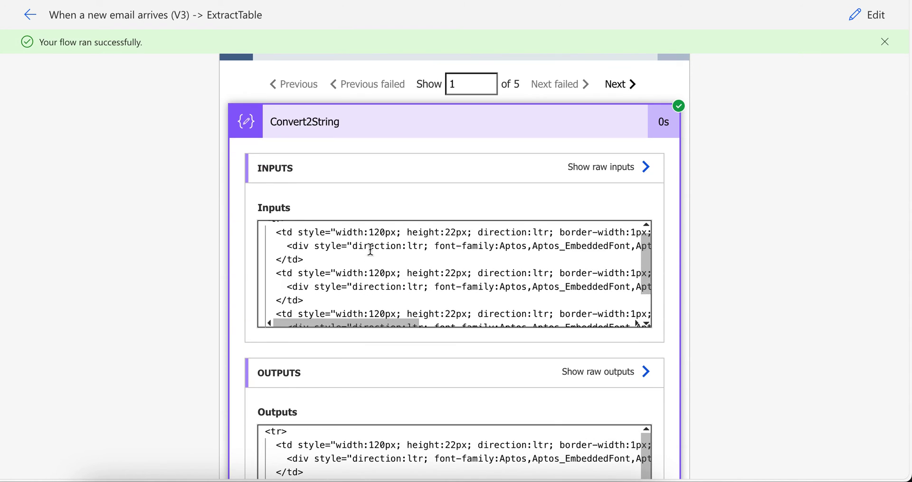
scroll(370, 249, "up", 1)
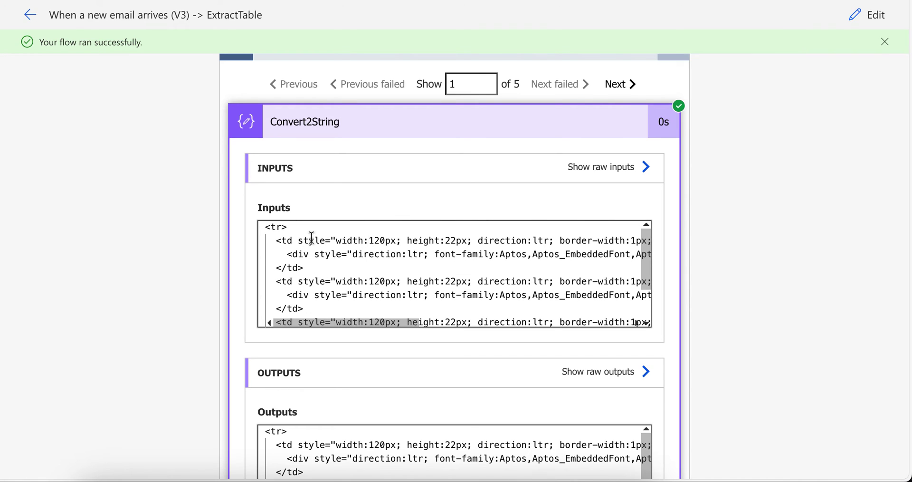
left_click(265, 226)
scroll(536, 141, "up", 3)
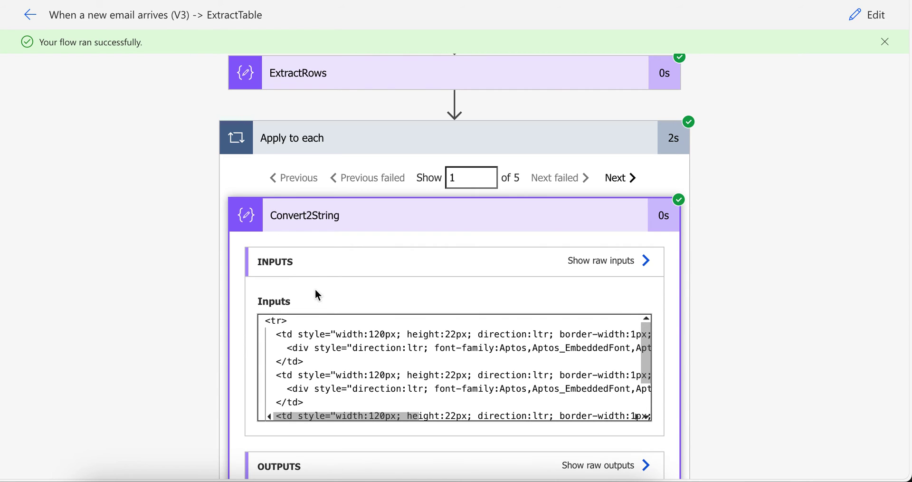
scroll(365, 295, "down", 3)
scroll(422, 252, "down", 2)
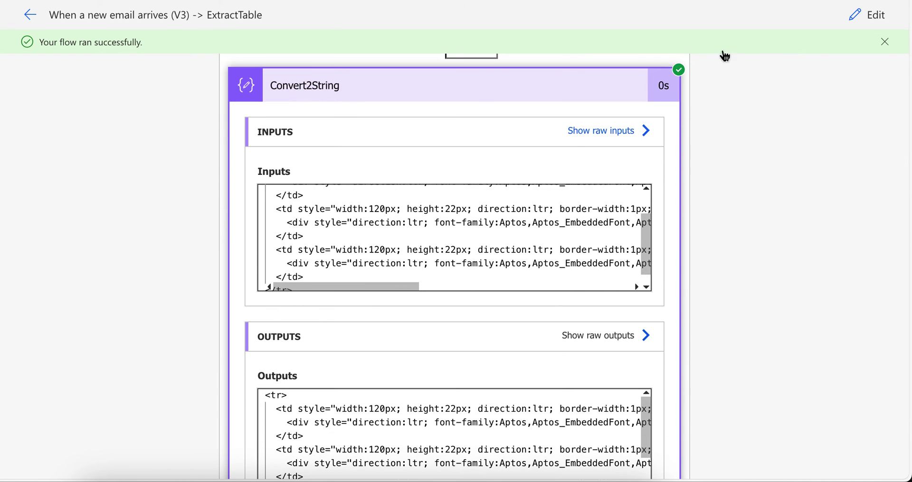
- Reopen the flow for editing and add an Html to text action after Convert2String, with the Convert2String Outputs as its content
left_click(872, 14)
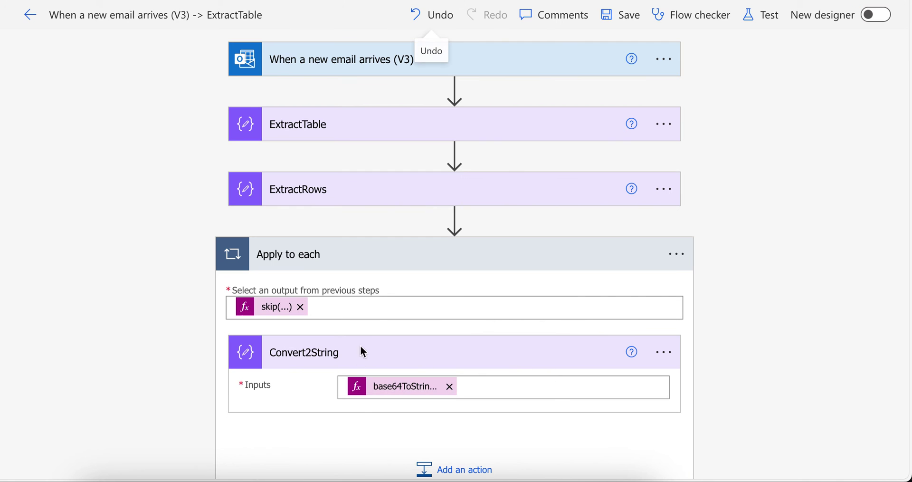
left_click(453, 370)
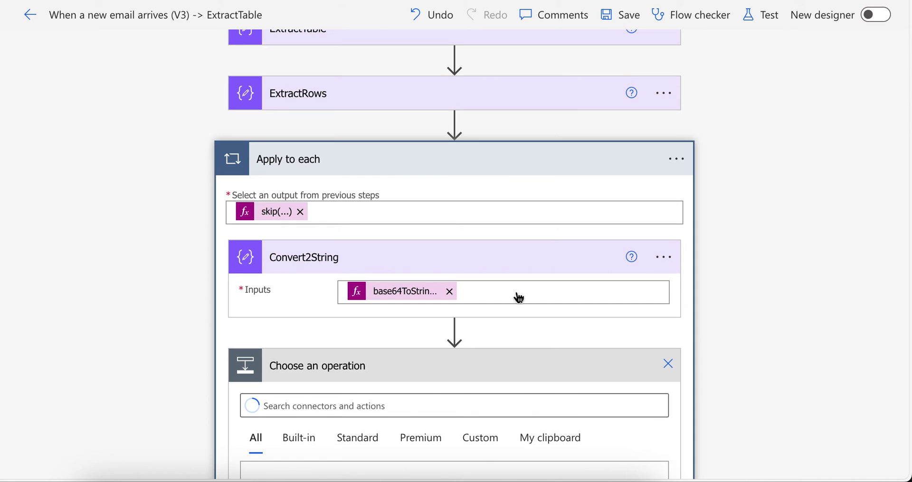
type("hrm")
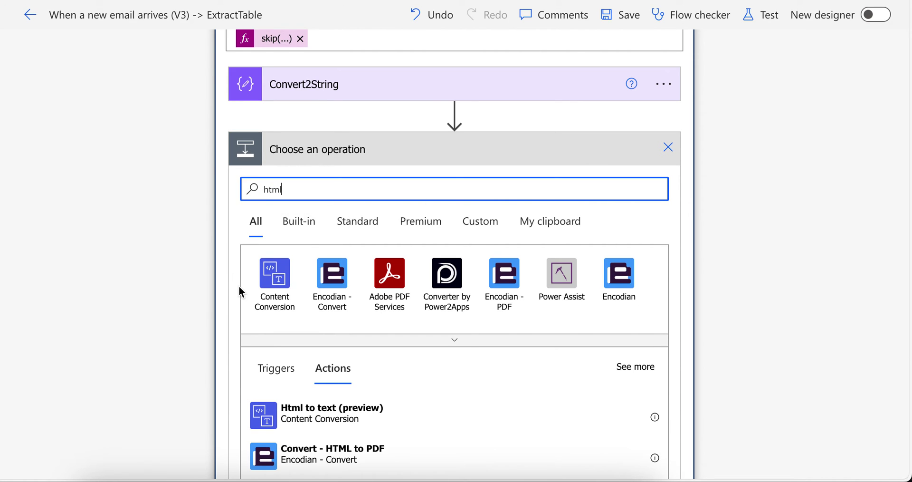
left_click(308, 409)
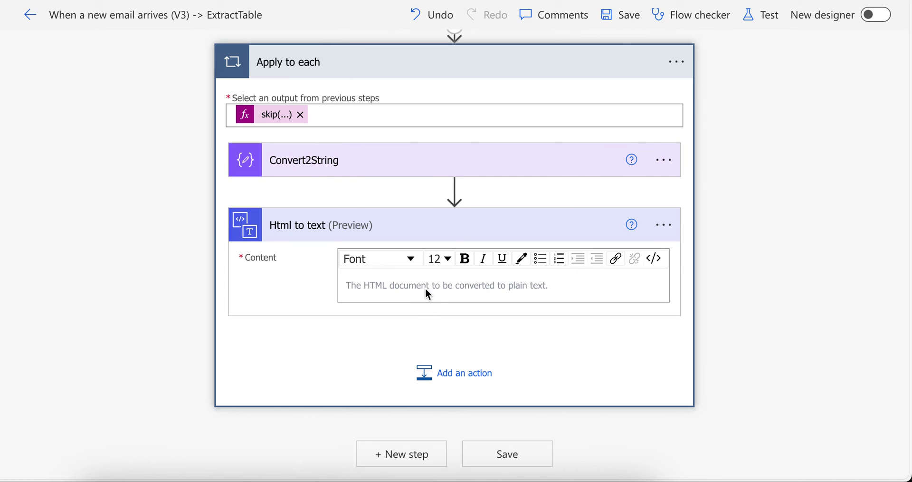
scroll(742, 132, "down", 4)
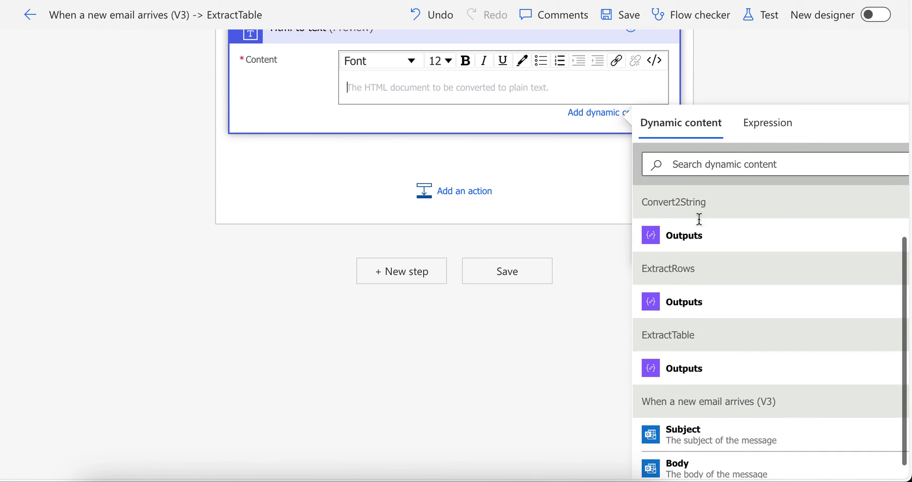
left_click(697, 245)
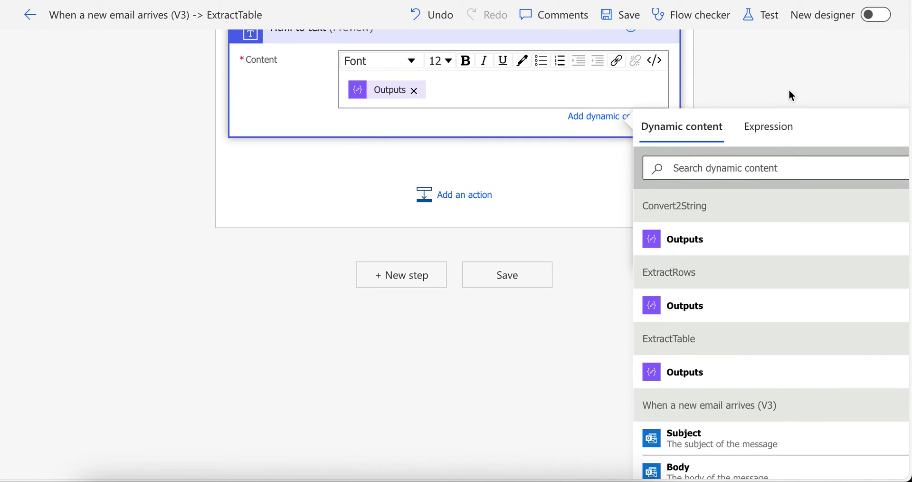
- Save the flow with the Html to text action and test it automatically using the trigger from the most recent successful test
scroll(789, 90, "up", 8)
left_click(769, 15)
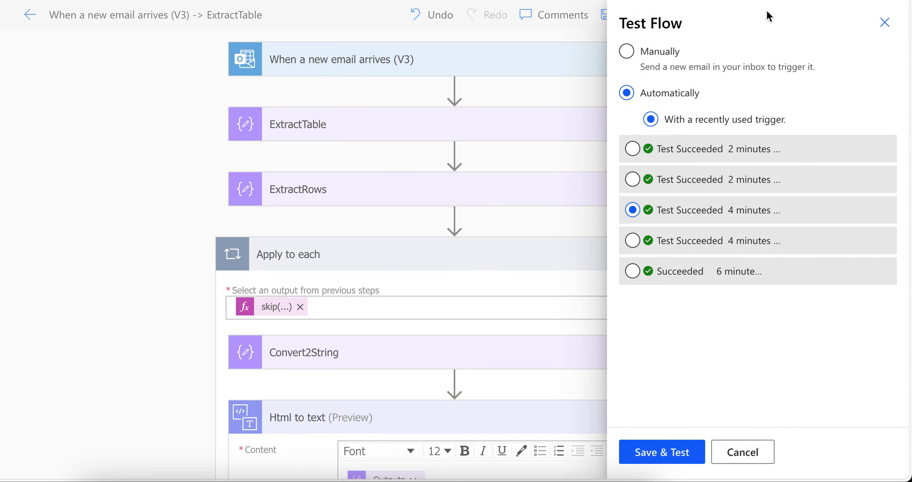
left_click(703, 156)
left_click(662, 462)
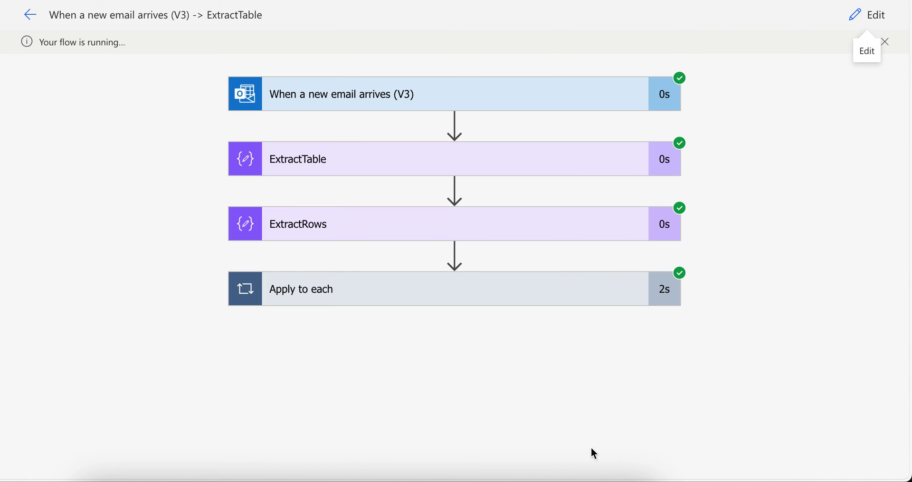
- Expand Apply to each in the test run and examine the Html to text inputs and outputs of the first two iterations
left_click(507, 301)
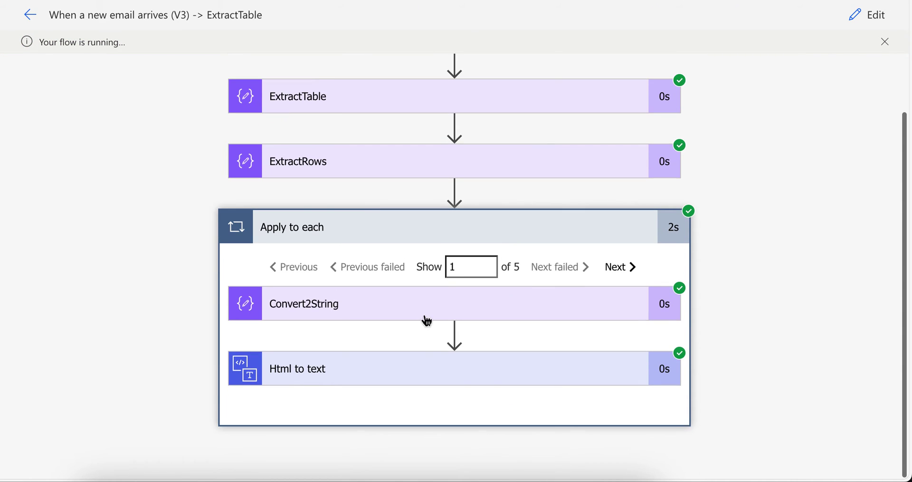
left_click(408, 379)
scroll(406, 378, "down", 5)
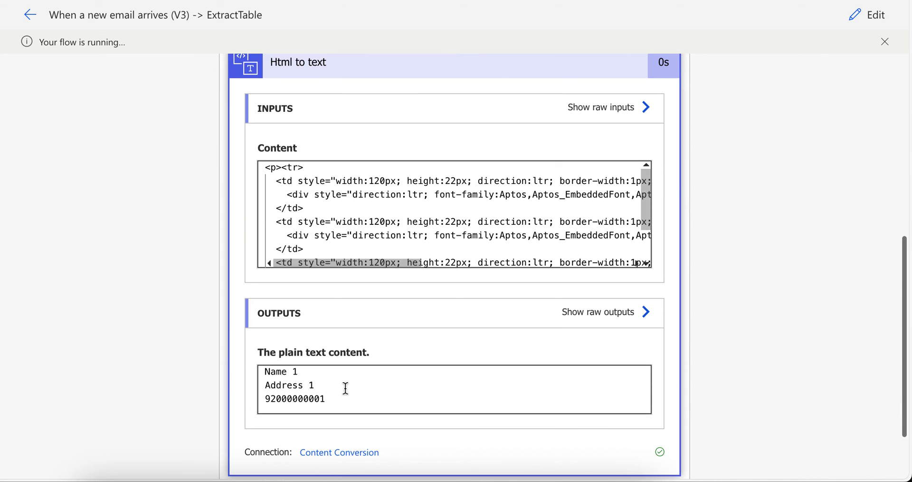
scroll(611, 156, "up", 3)
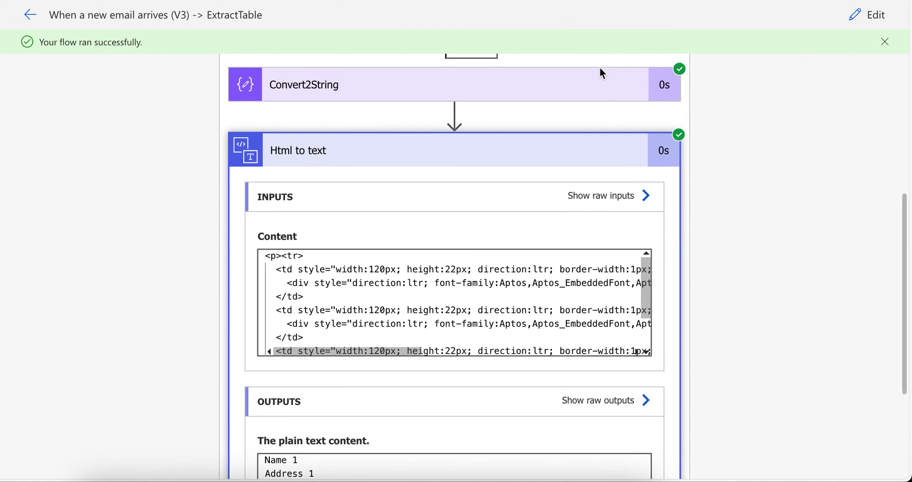
left_click(626, 66)
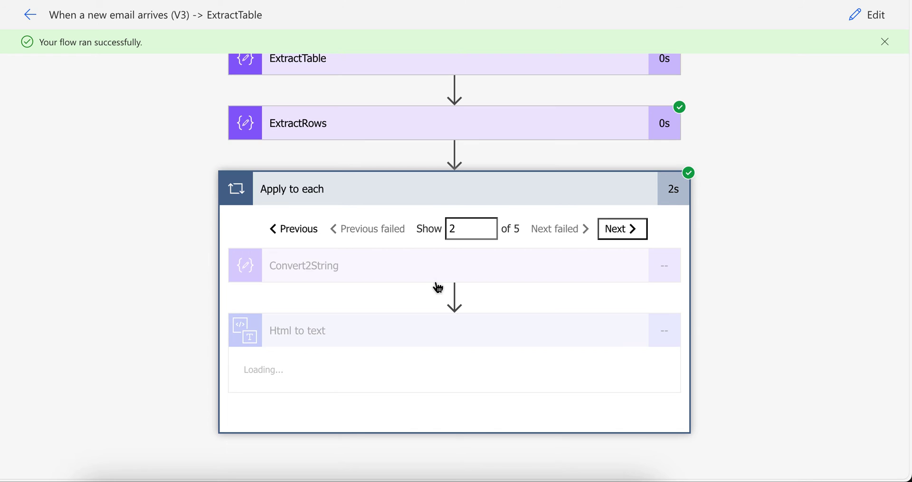
scroll(364, 371, "down", 7)
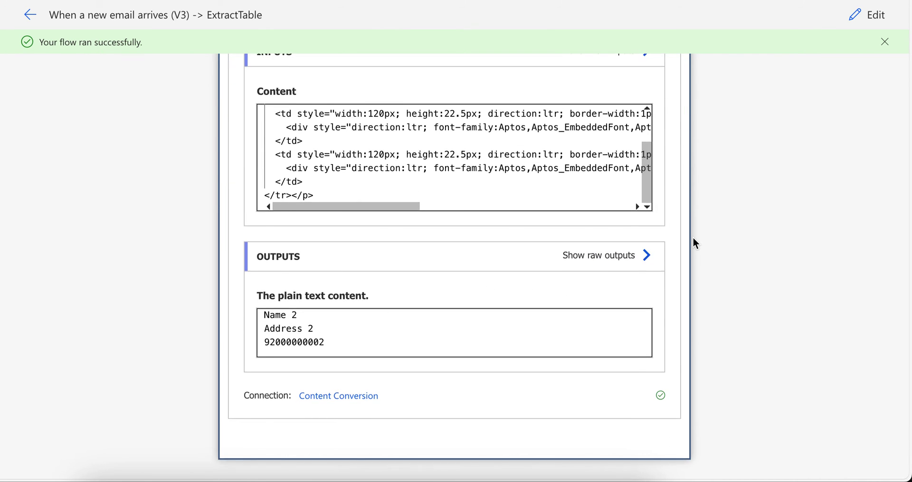
scroll(693, 237, "up", 3)
- Reopen the flow for editing, add a Compose action after Html to text inside Apply to each, and rename it SplitData
left_click(869, 15)
scroll(452, 309, "down", 4)
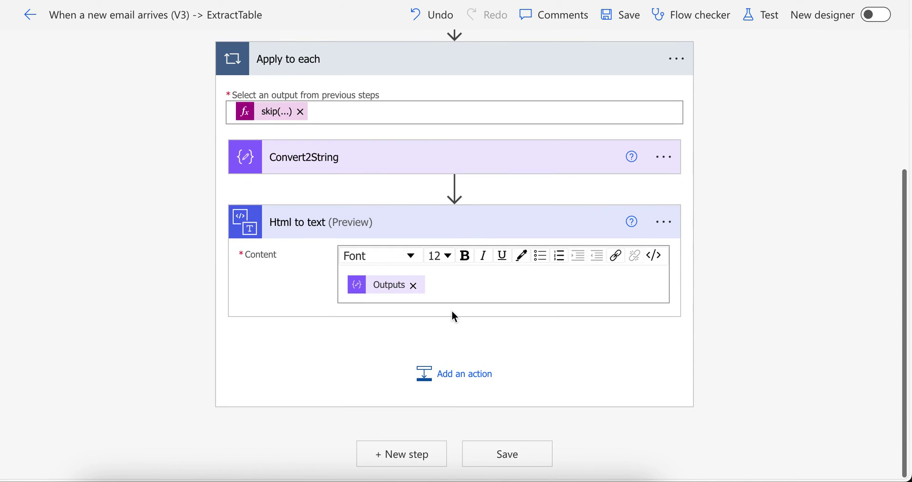
left_click(478, 233)
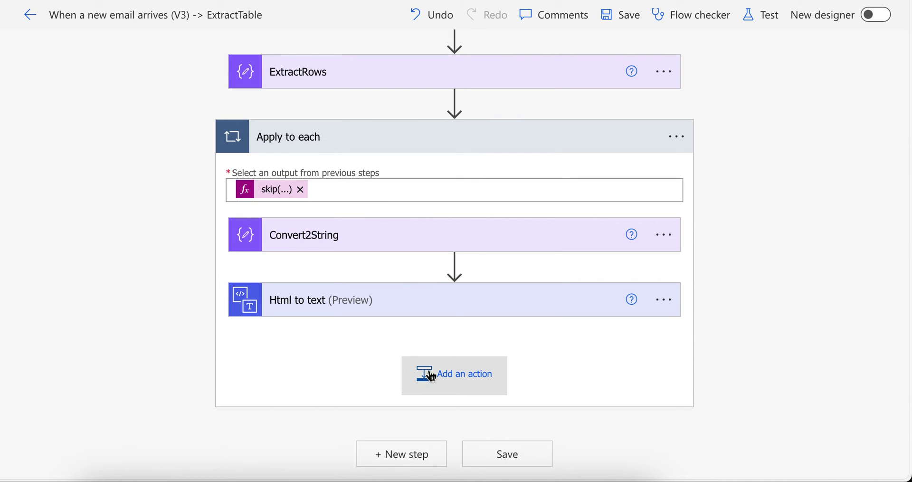
left_click(429, 374)
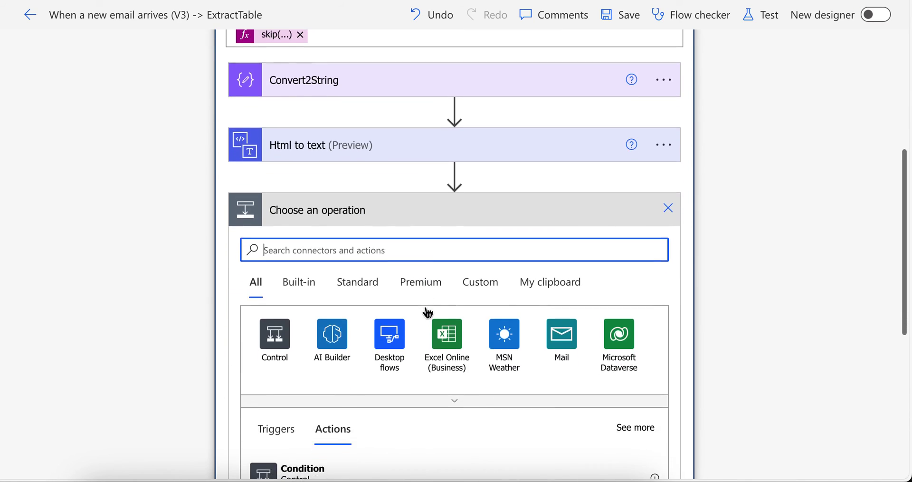
type("compose")
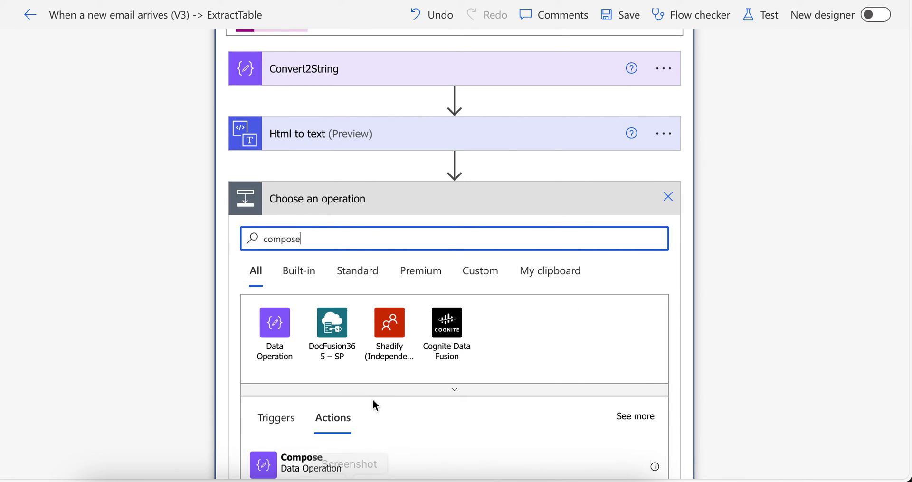
left_click(316, 459)
left_click(666, 270)
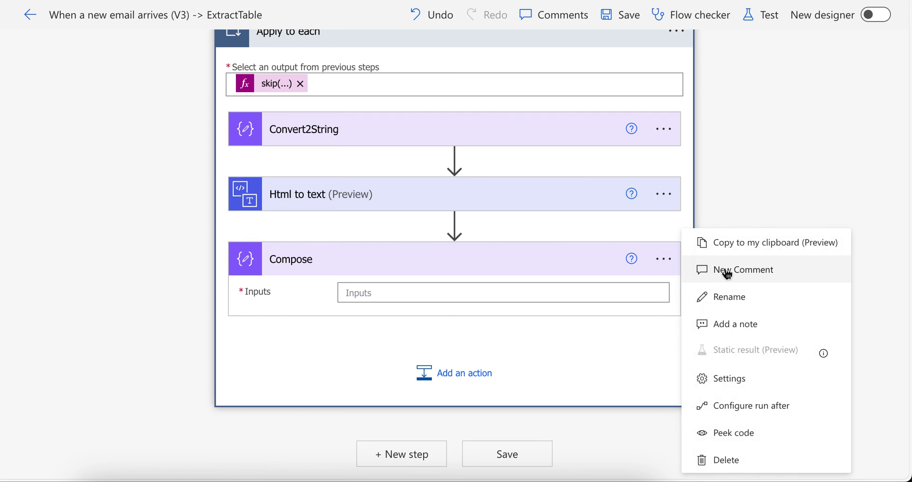
left_click(662, 260)
left_click(716, 298)
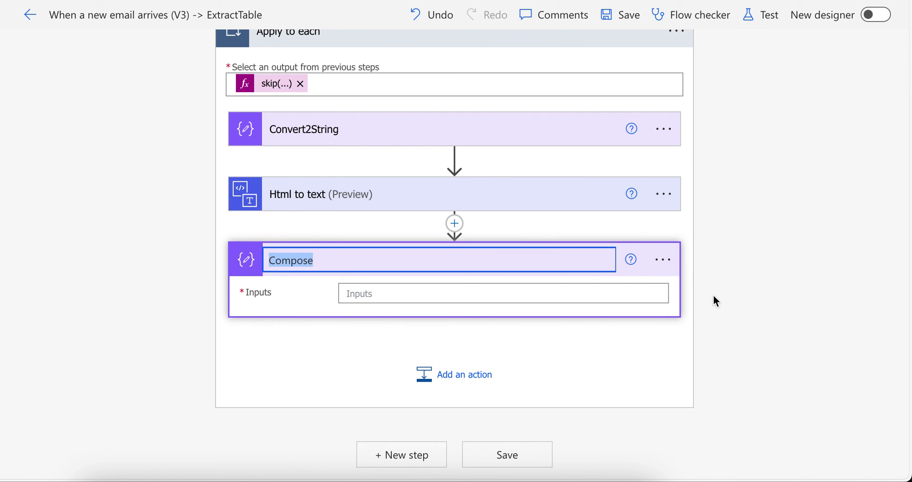
type("SplitData")
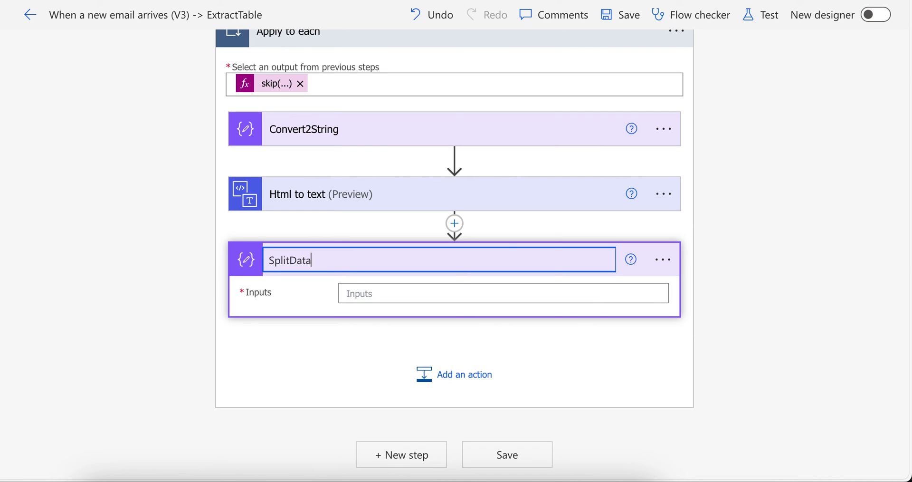
- Start a split() expression for the SplitData Inputs, with the plain text content from Html to text as its first argument
left_click(546, 297)
left_click(767, 322)
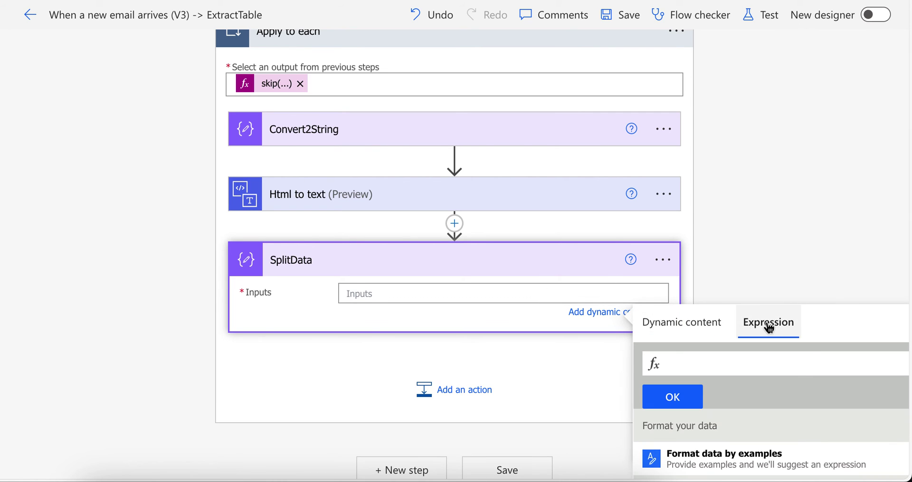
type("s")
key("Return")
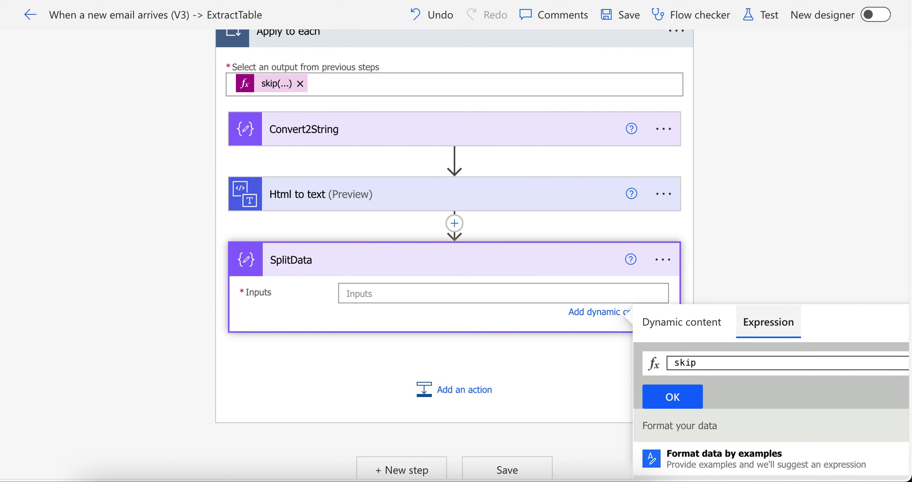
key("BackSpace")
type("pl")
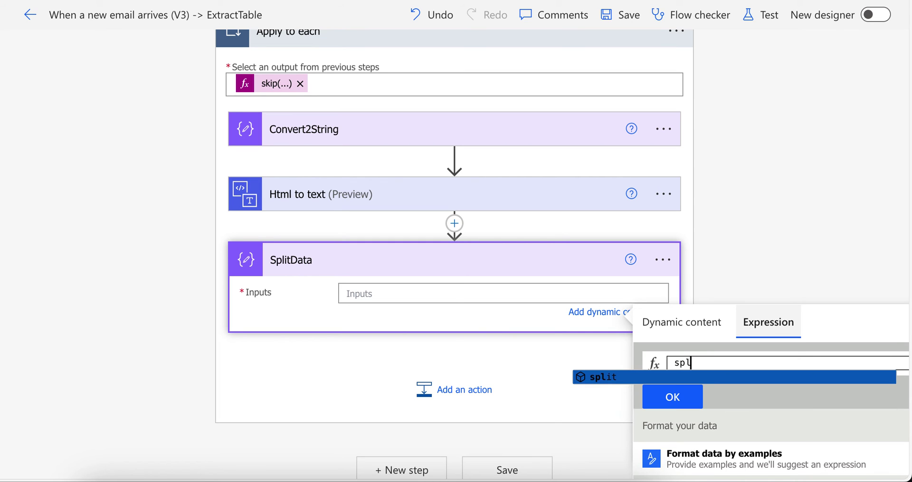
type("it(")
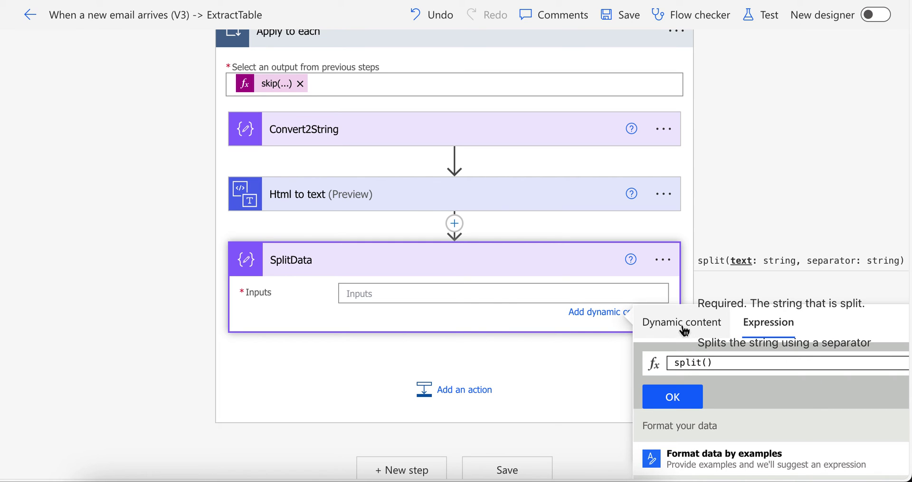
left_click(658, 323)
scroll(737, 394, "down", 2)
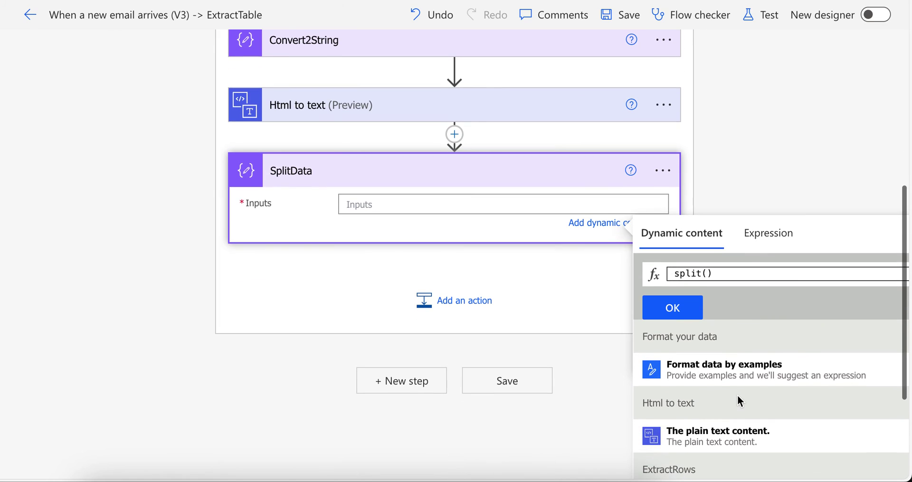
left_click(700, 437)
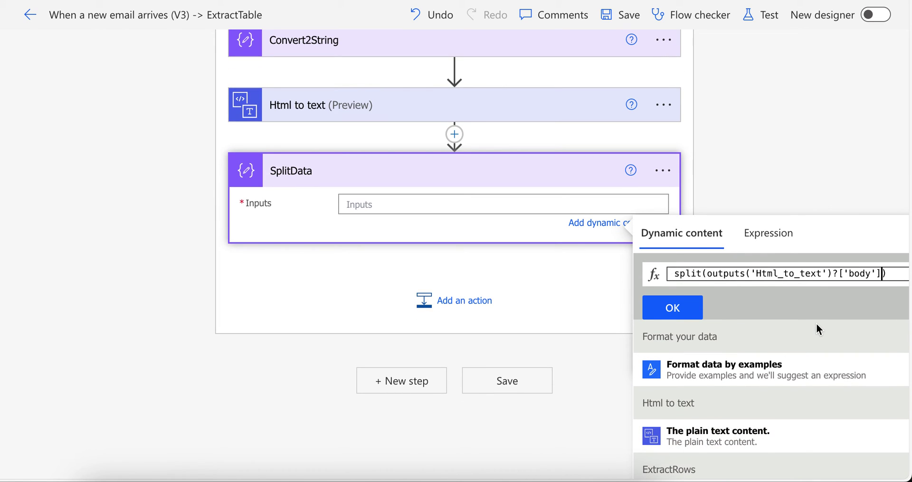
- Add a line break in single quotes as the separator of the split expression and insert it into the SplitData Inputs
type(",")
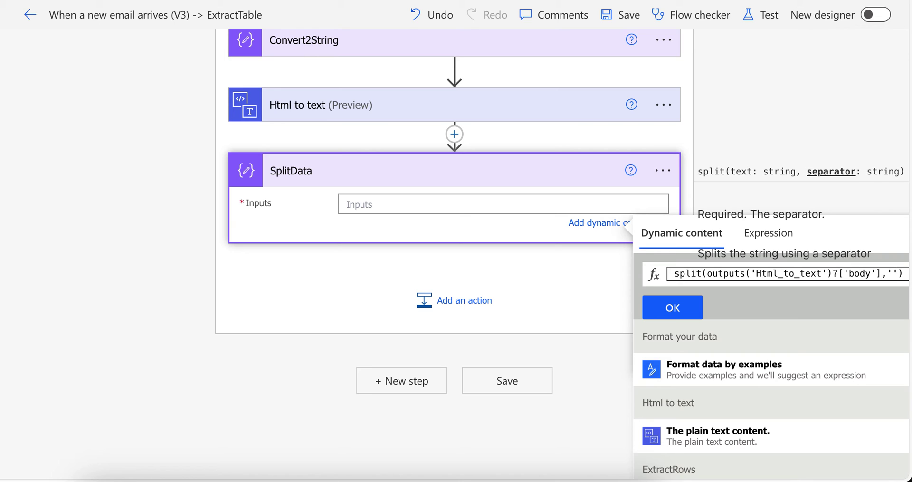
key("shift+Home")
key("BackSpace")
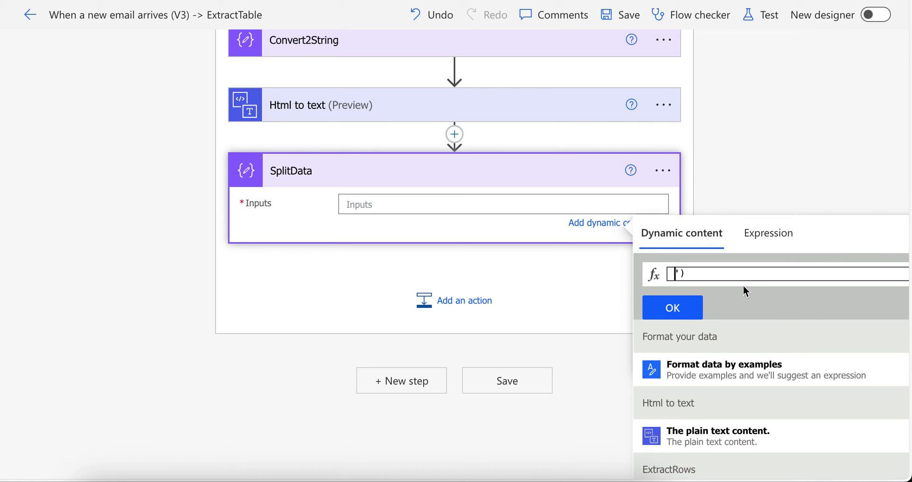
key("ctrl+z")
key("BackSpace")
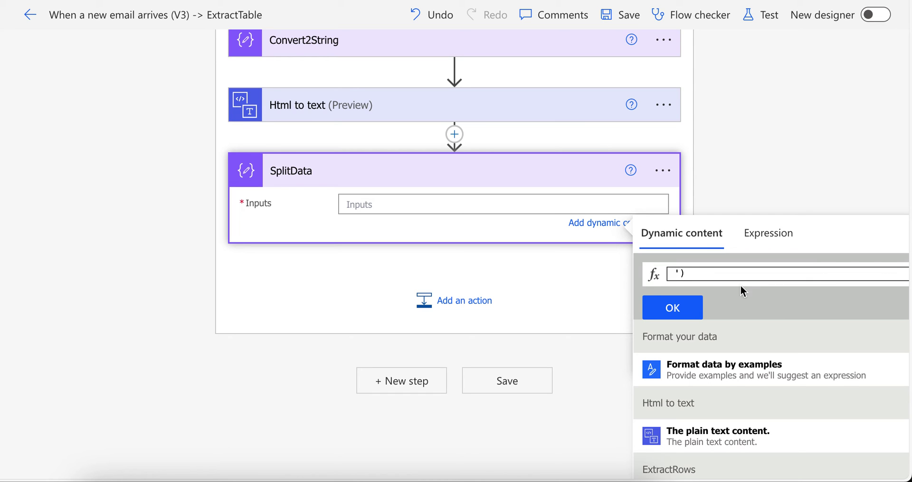
left_click(692, 313)
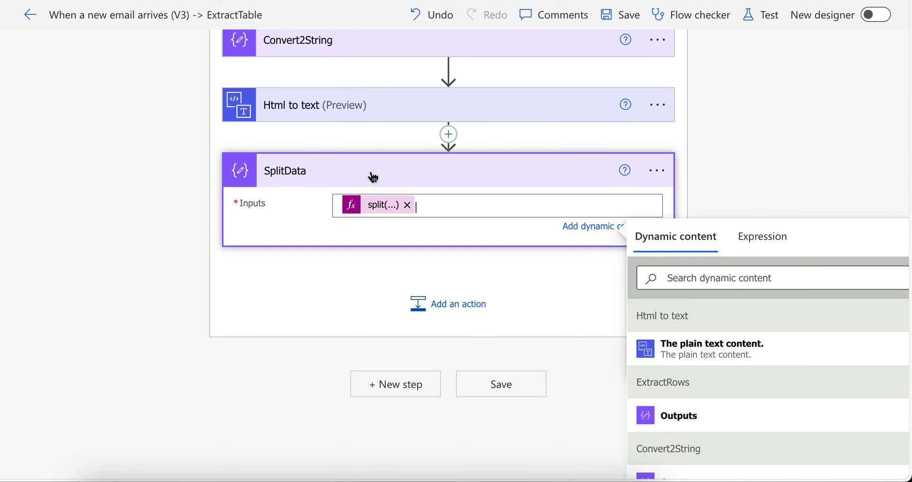
- Switch to the EETest email in Outlook and highlight the name and address cells of the first data row
left_click(355, 147)
scroll(337, 137, "up", 2)
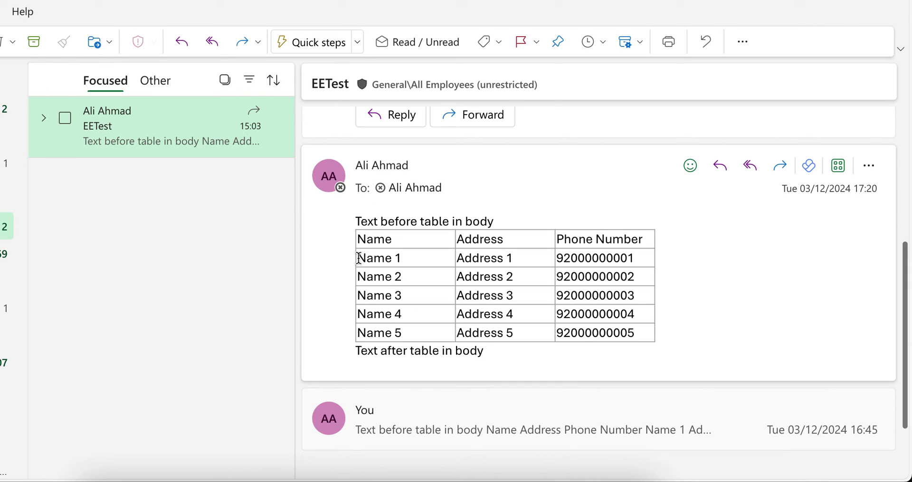
left_click_drag(359, 258, 521, 259)
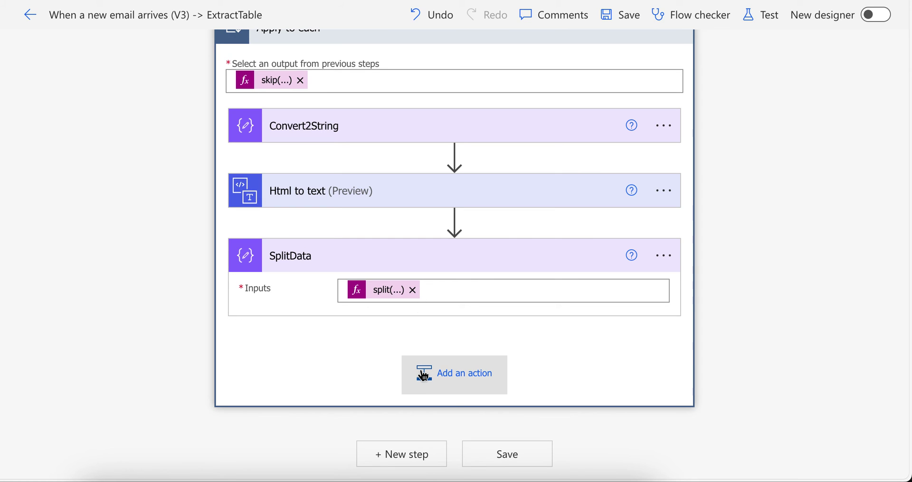
- Back in the flow, add another Compose action after SplitData inside Apply to each and rename it Name
left_click(421, 368)
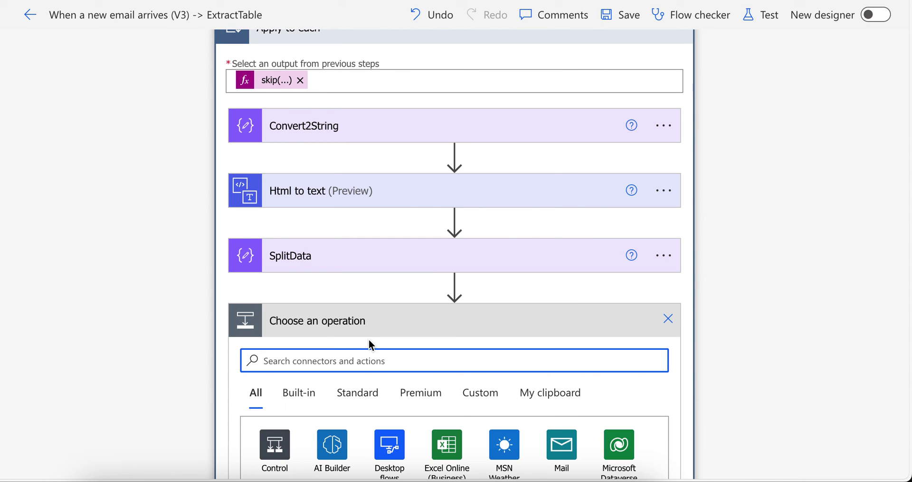
type("compose")
scroll(394, 274, "down", 3)
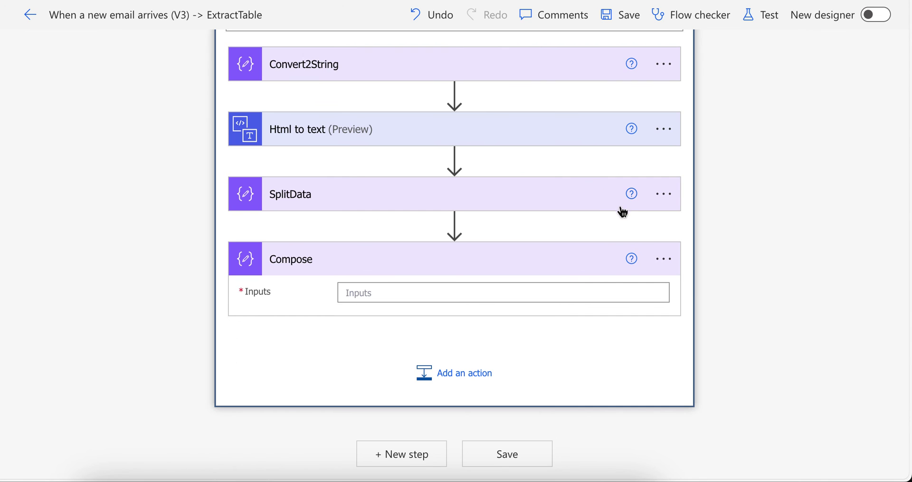
left_click(663, 260)
left_click(658, 296)
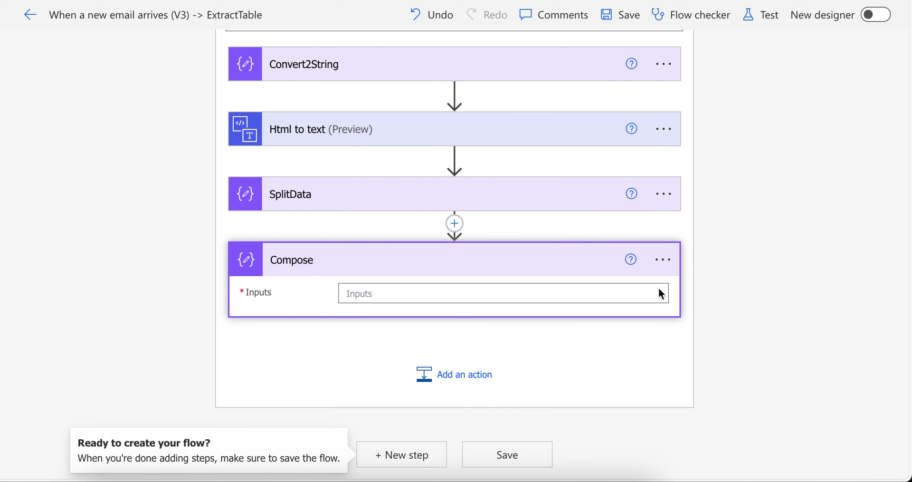
left_click(663, 260)
left_click(696, 295)
type("Name")
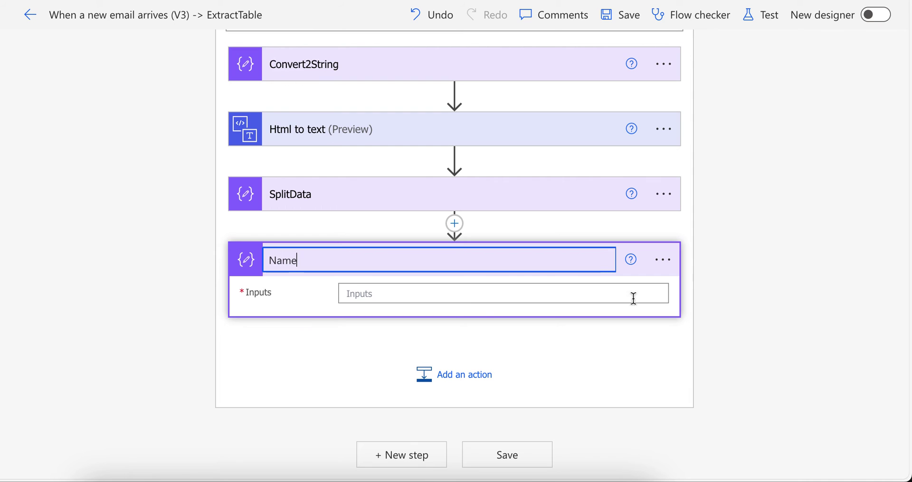
- Set the Inputs of the Name action to the expression outputs('SplitData')[0], reusing the SplitData Outputs reference
left_click(490, 294)
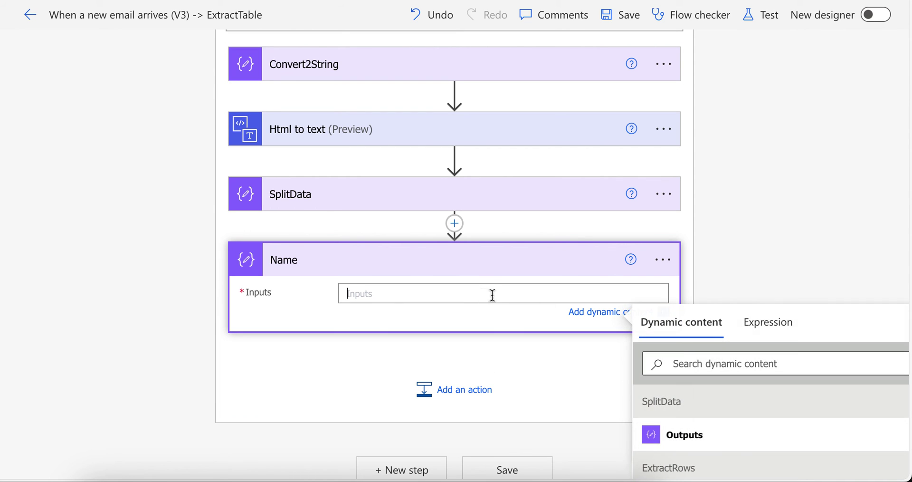
left_click(693, 433)
left_click_drag(494, 296, 246, 303)
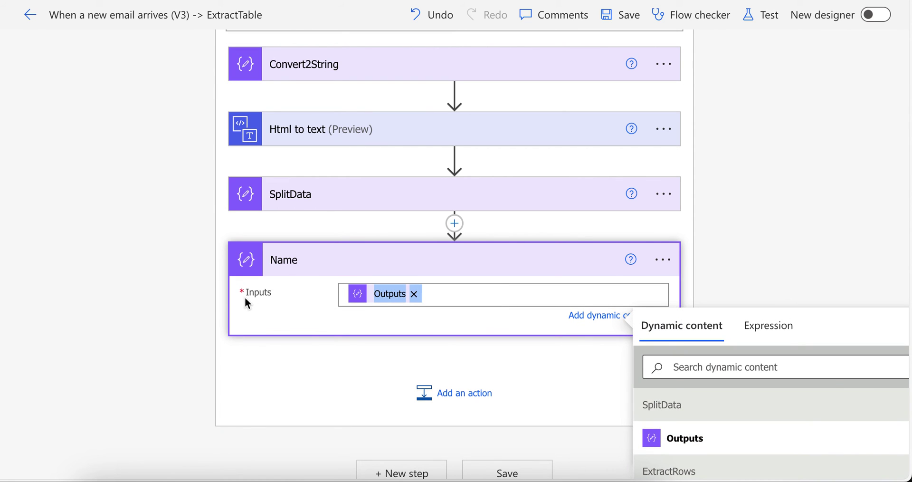
key("BackSpace")
left_click(765, 335)
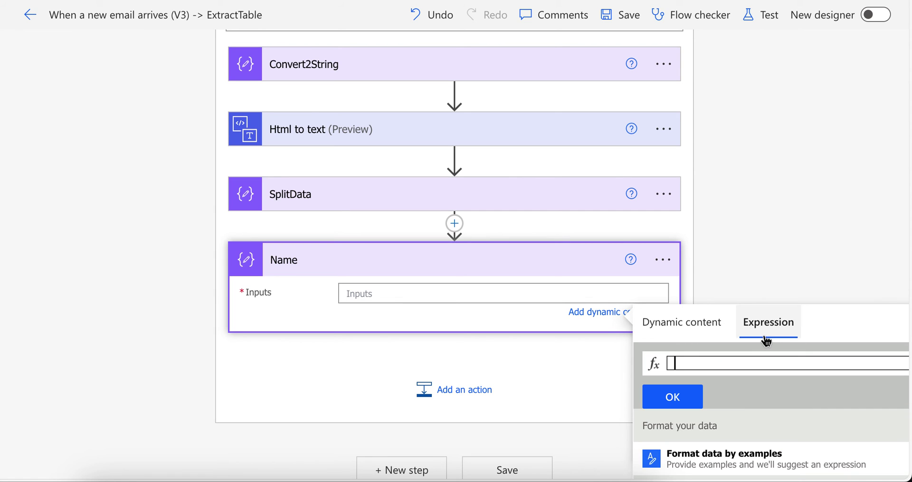
type("@{outputs('SplitData')}")
left_click(684, 363)
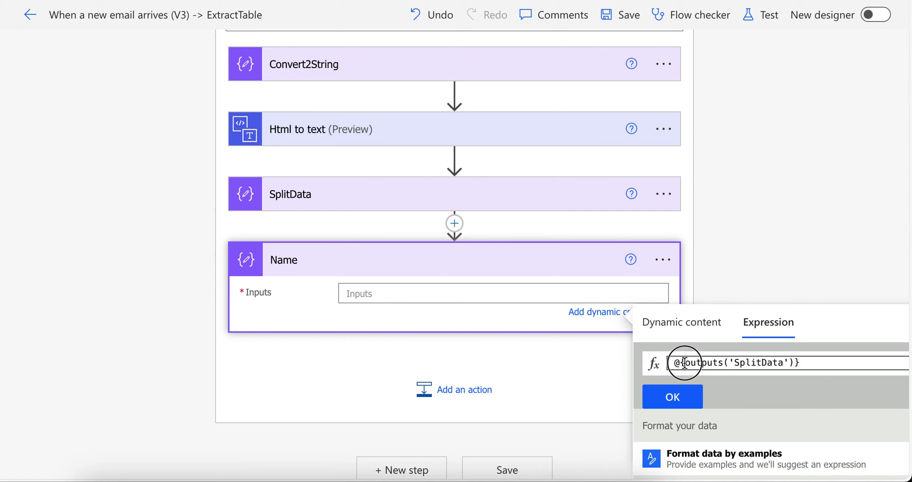
key("BackSpace")
key("BackSpace")
left_click(805, 362)
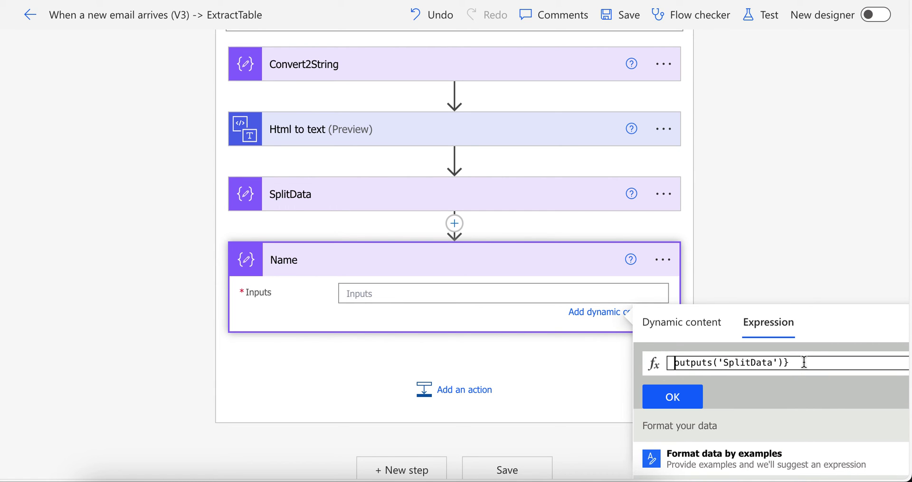
key("BackSpace")
left_click(677, 396)
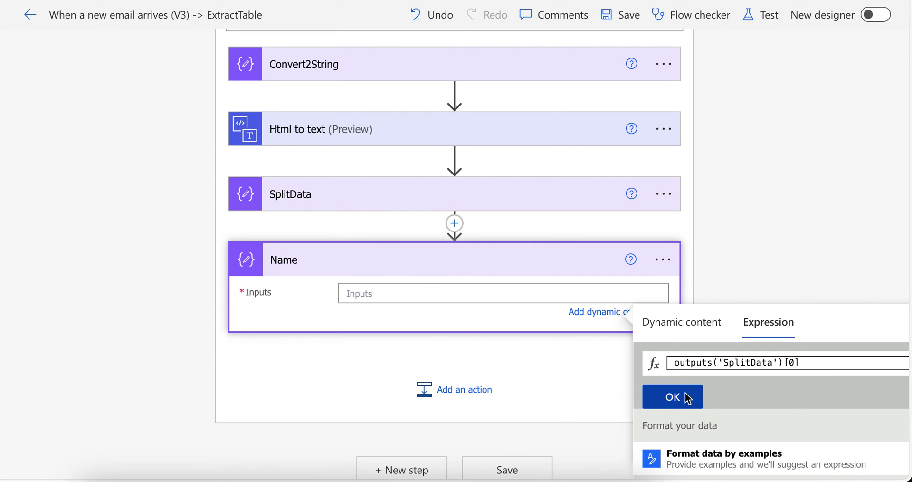
- Copy the Name action to the clipboard and paste a duplicate of it below Name inside Apply to each
left_click(667, 259)
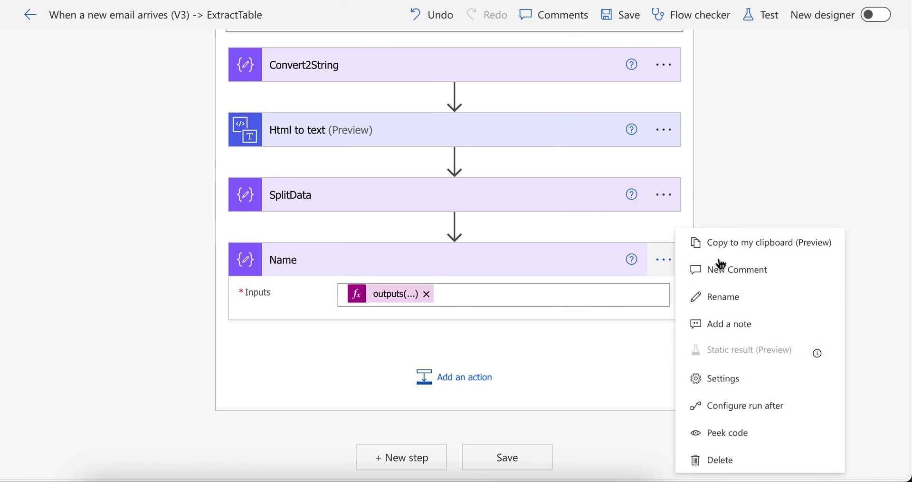
left_click(679, 259)
left_click(665, 256)
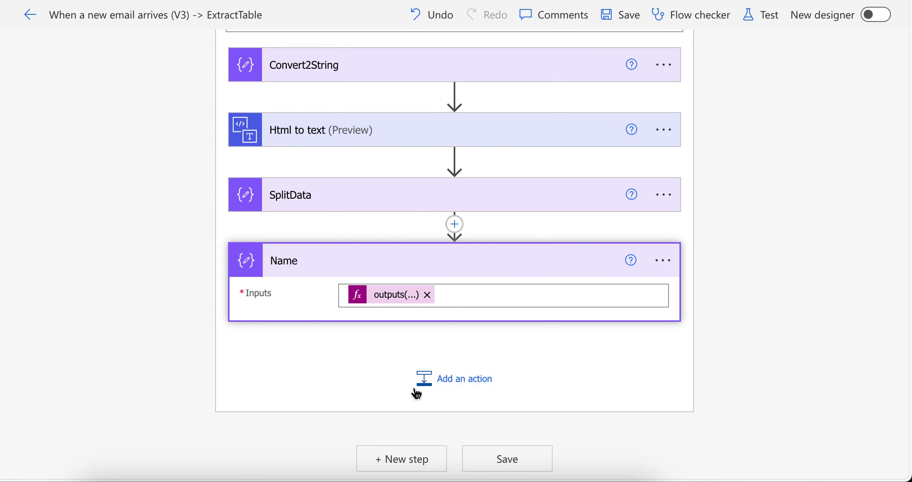
left_click(438, 380)
left_click(545, 319)
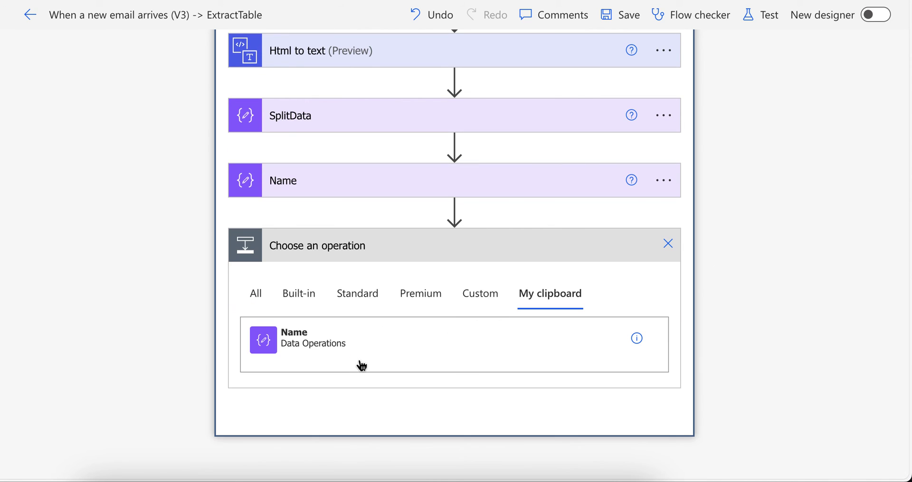
left_click(365, 357)
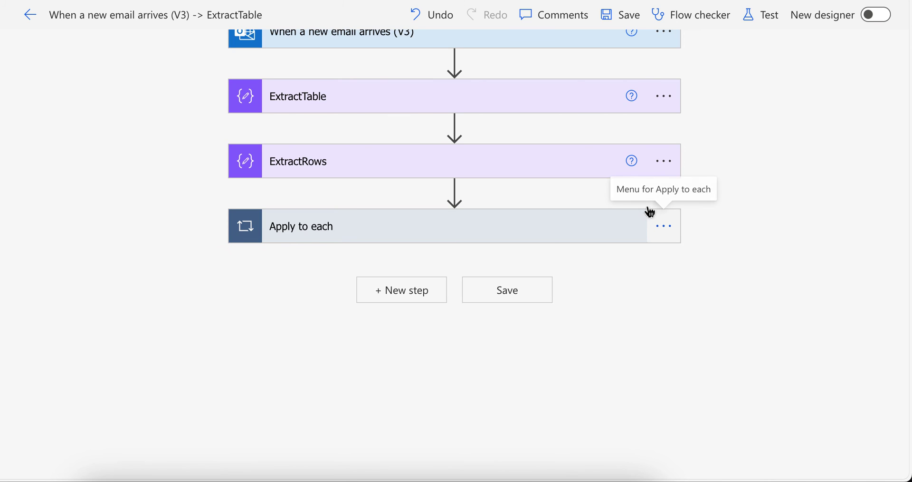
- Expand Apply to each and rename the duplicated Name 2 action to Address
left_click(583, 233)
scroll(582, 232, "down", 3)
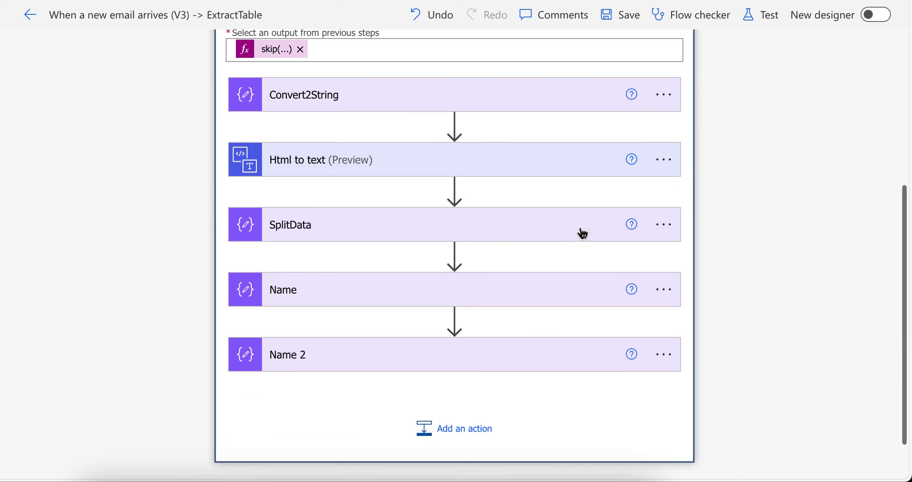
left_click(672, 362)
left_click(772, 321)
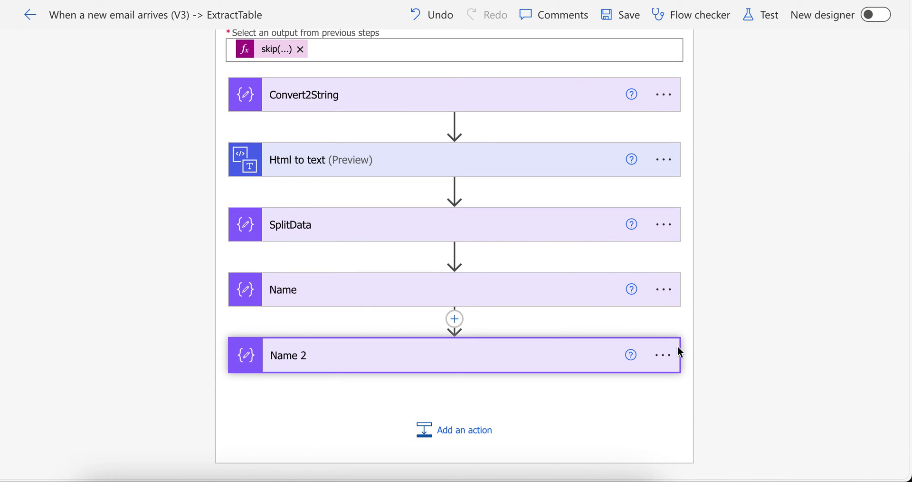
left_click(679, 353)
left_click(753, 299)
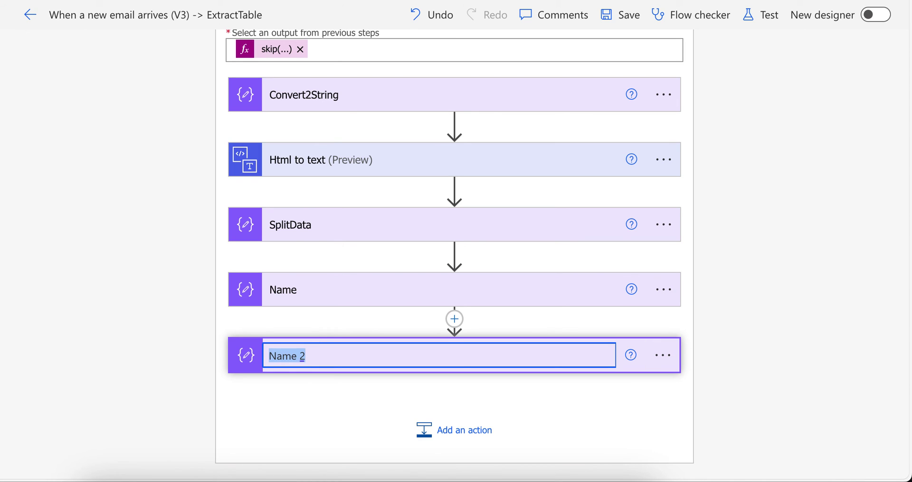
type("Address")
key("Return")
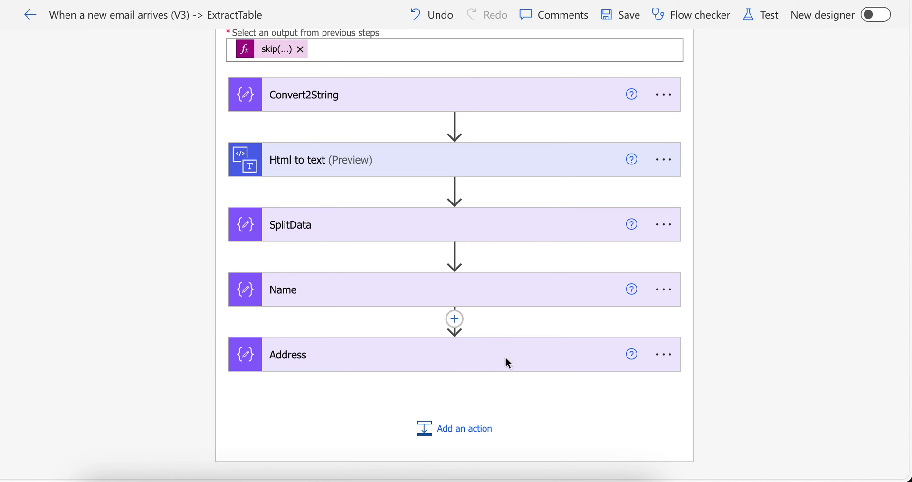
- Update the expression in the Inputs of the Address action to outputs('SplitData')[1]
left_click(493, 366)
left_click(398, 392)
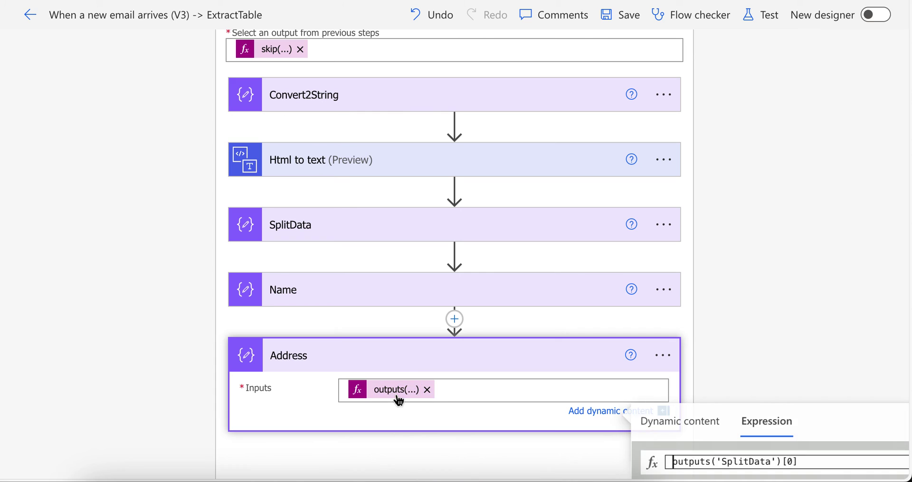
scroll(699, 349, "down", 3)
left_click(794, 329)
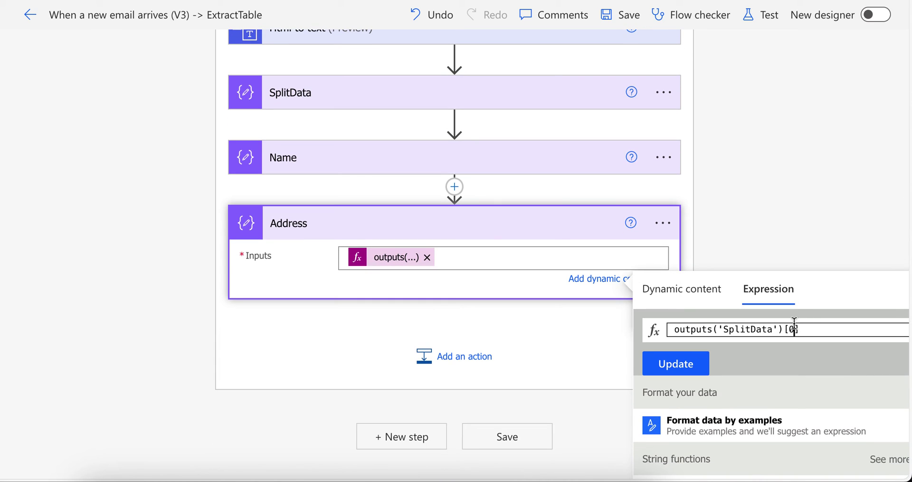
key("BackSpace")
type("1")
left_click(675, 363)
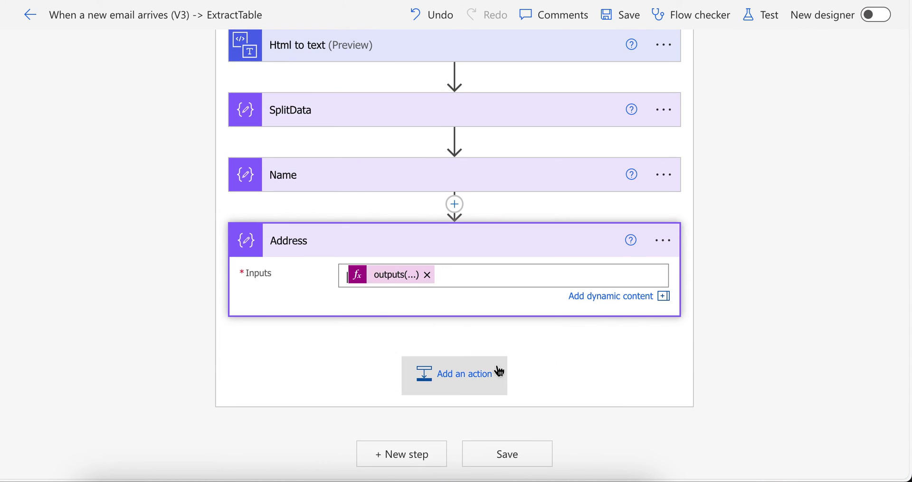
- Paste another copy of the Name action from the clipboard below Address and rename it Number
left_click(448, 382)
left_click(544, 375)
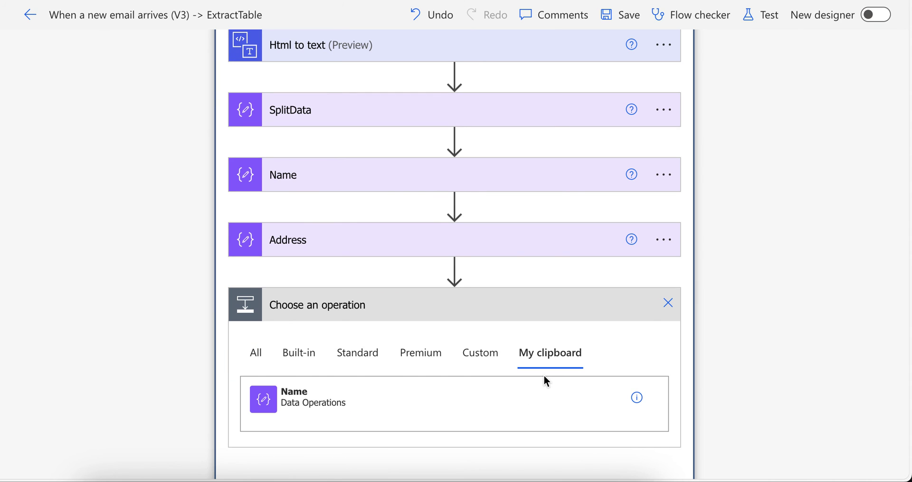
left_click(337, 404)
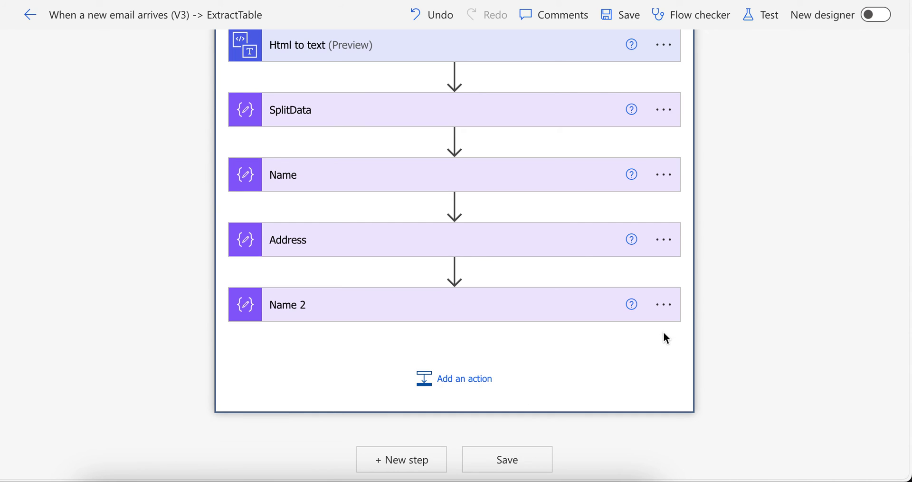
left_click(663, 305)
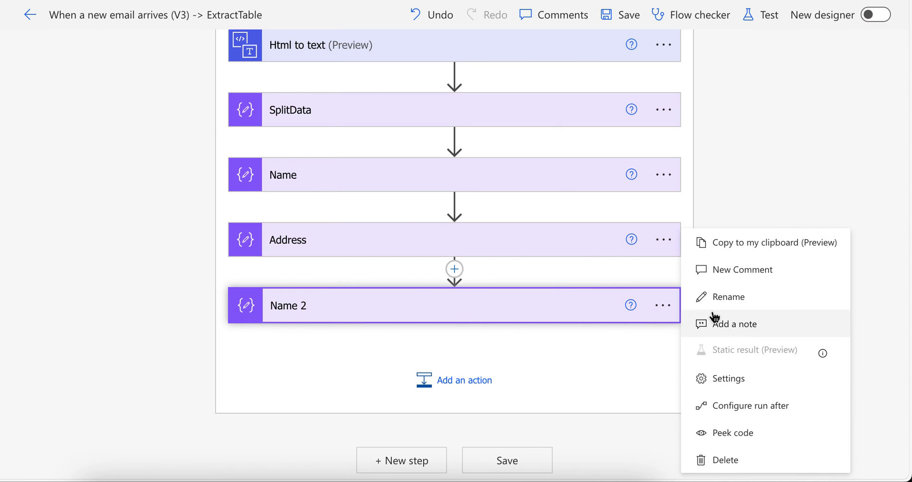
left_click(718, 298)
type("Number")
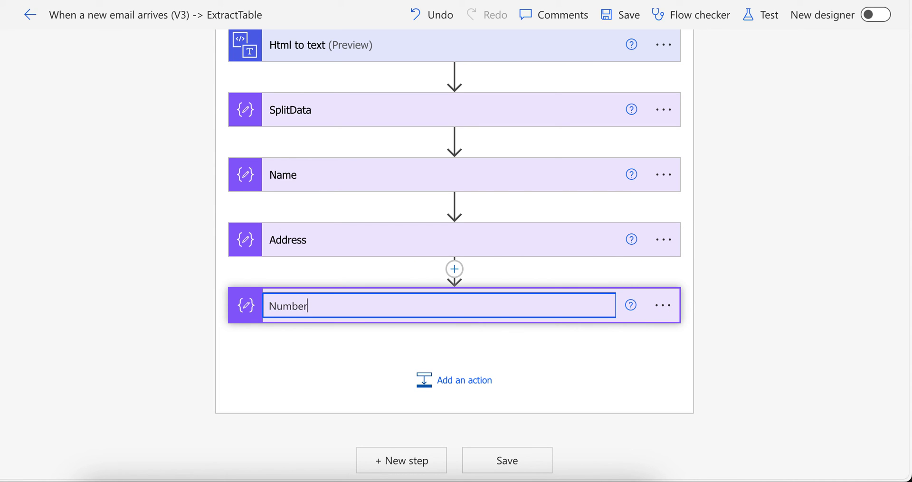
key("Return")
- Update the expression in the Inputs of the Number action to outputs('SplitData')[2]
left_click(548, 315)
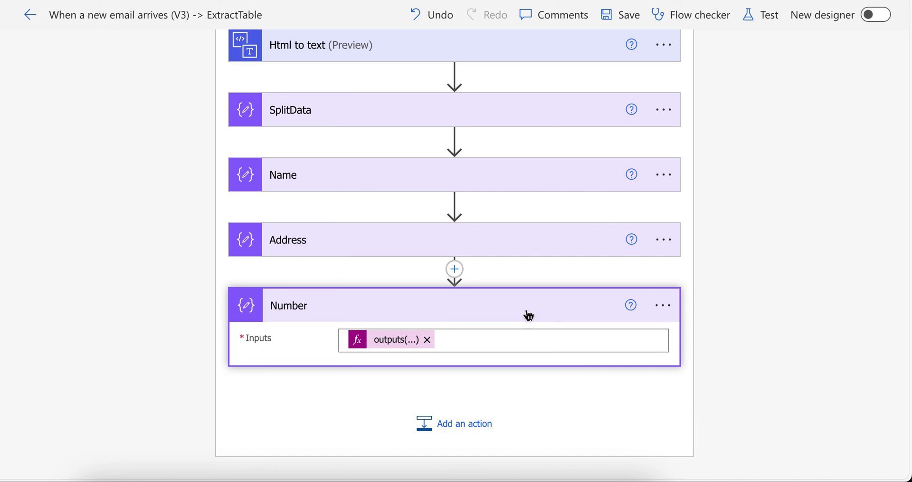
left_click(412, 340)
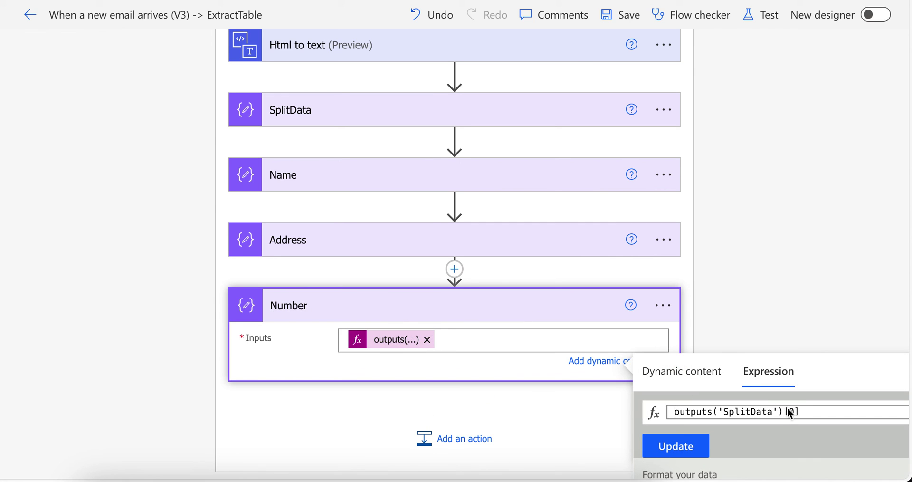
left_click(663, 445)
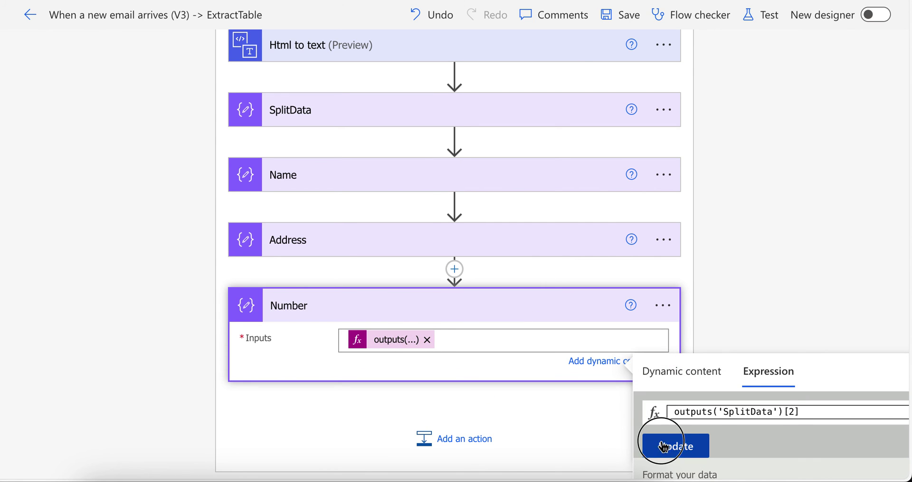
left_click(806, 243)
- Save the flow and test it automatically with a recently used trigger, then reopen it for editing and rerun the test
left_click(765, 25)
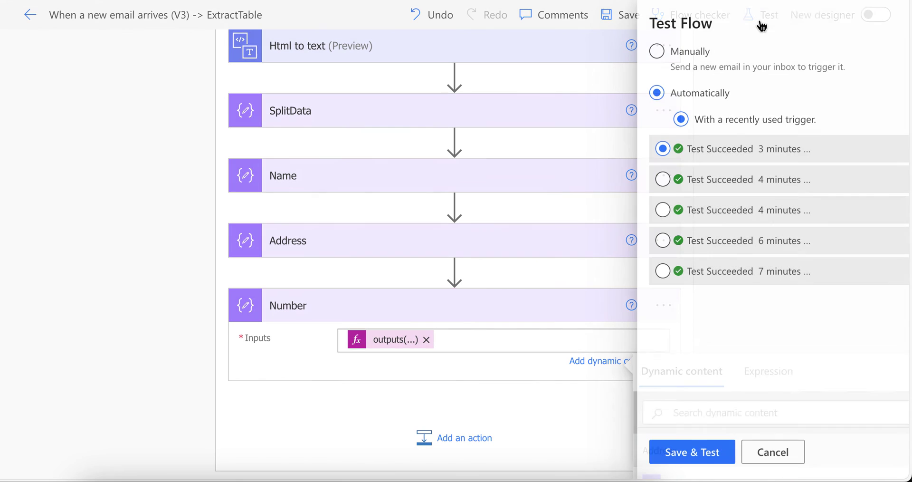
left_click(665, 447)
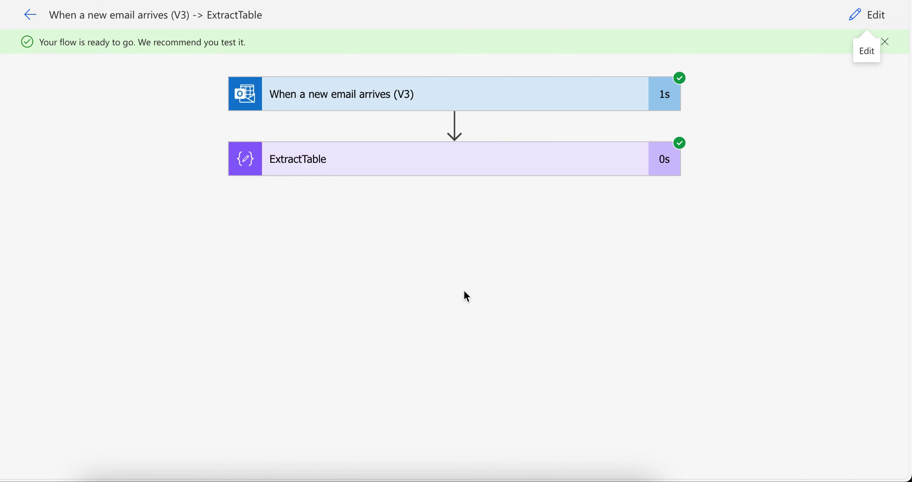
left_click(874, 16)
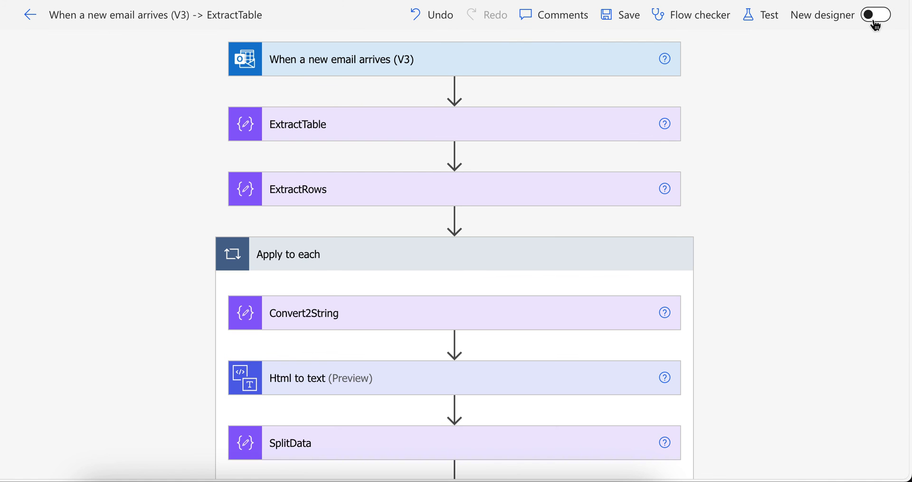
left_click(753, 23)
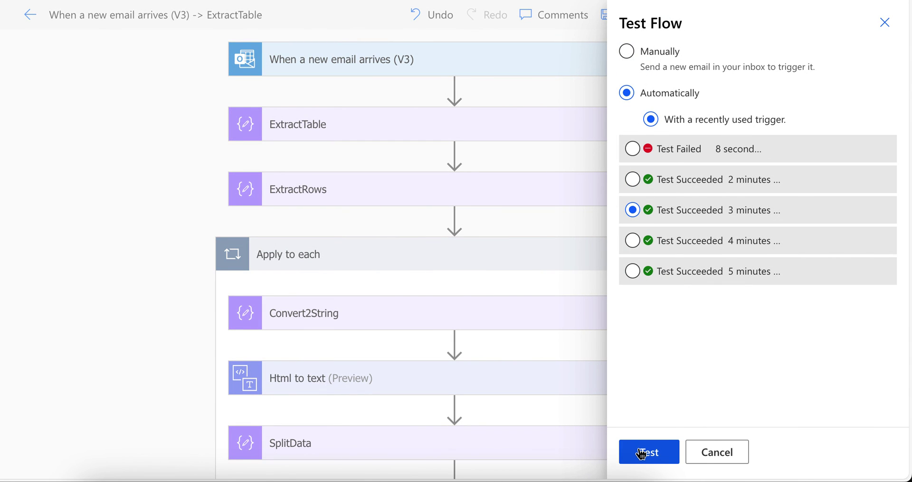
left_click(641, 453)
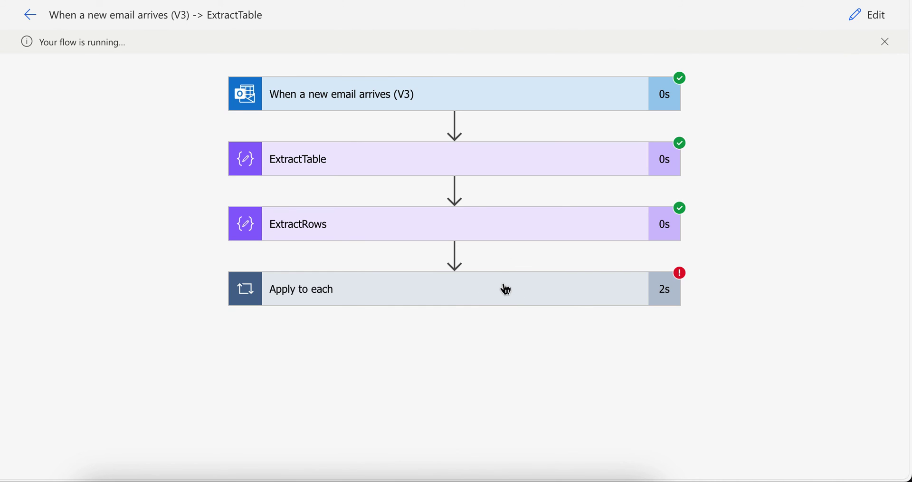
- Expand Apply to each in the run results and examine the error details of the SplitData action
left_click(512, 295)
scroll(464, 333, "down", 5)
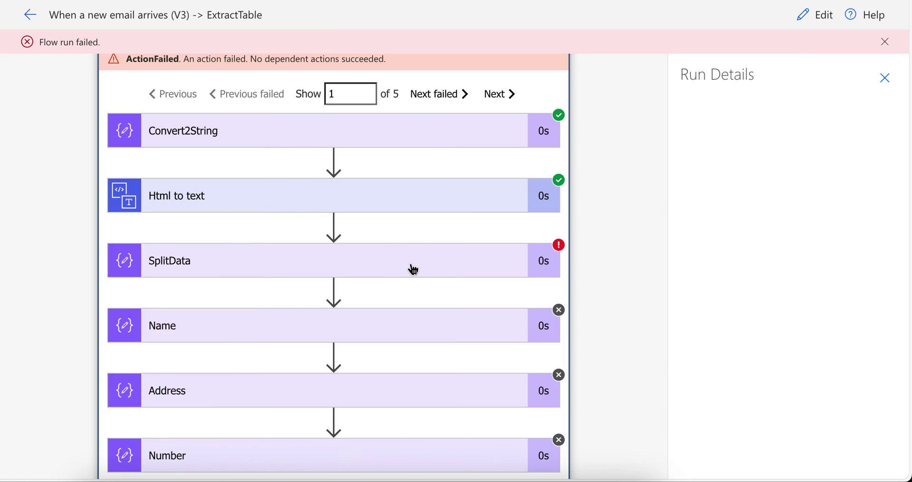
left_click(411, 267)
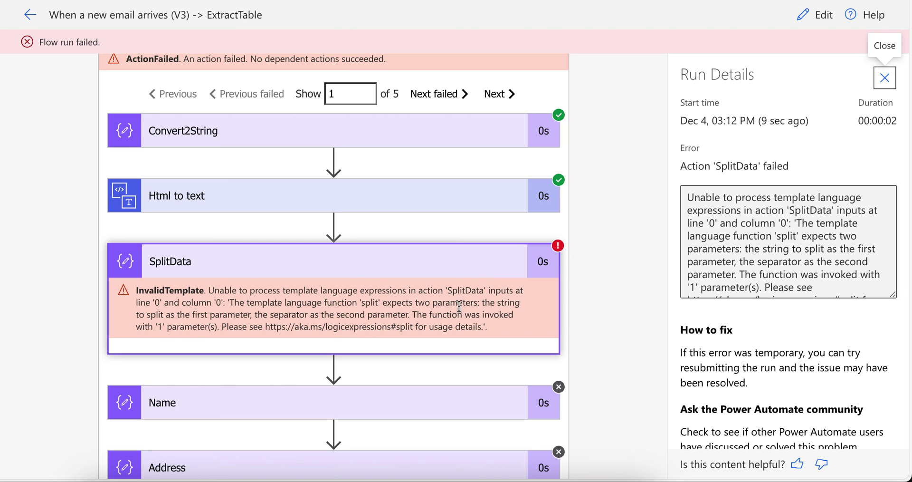
- Edit the flow and add a line break in single quotes as the second parameter of the split expression in the SplitData Inputs
left_click(807, 14)
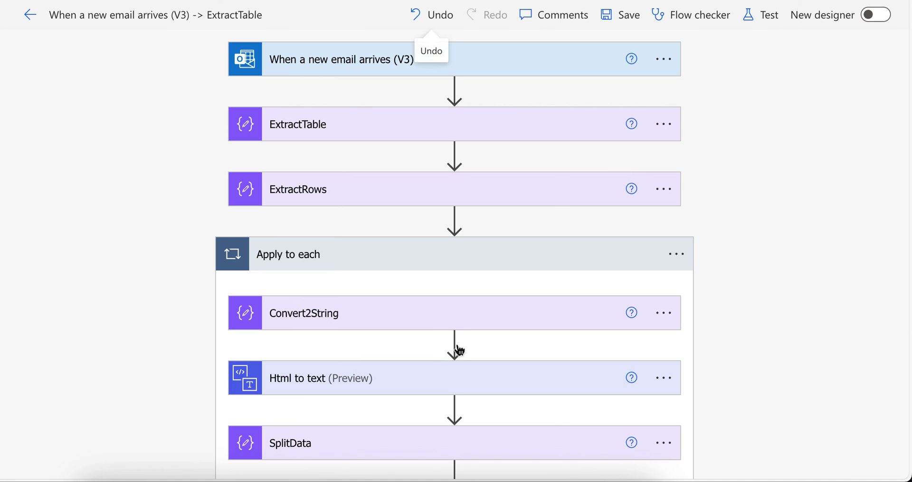
scroll(459, 350, "down", 3)
left_click(392, 283)
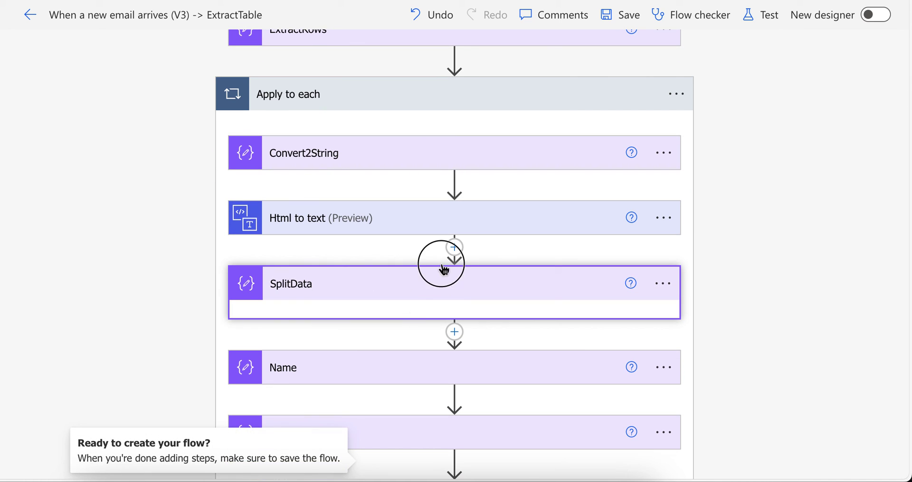
left_click(408, 282)
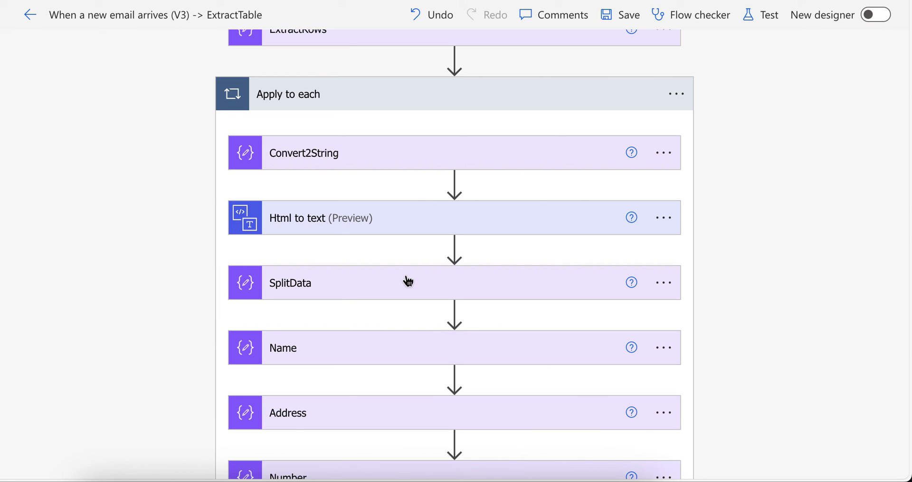
left_click(402, 283)
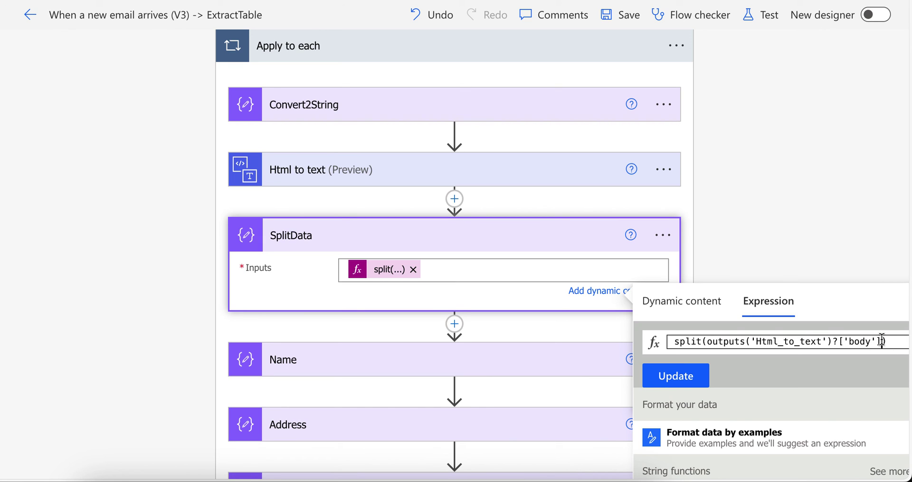
type(",'")
key("Return")
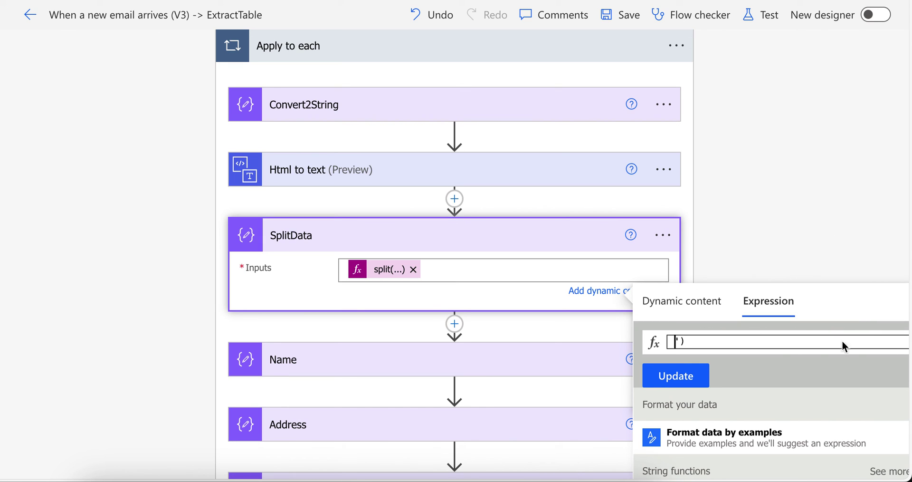
left_click(695, 372)
- Save the flow and test it automatically, using the most recent run as the trigger
left_click(756, 11)
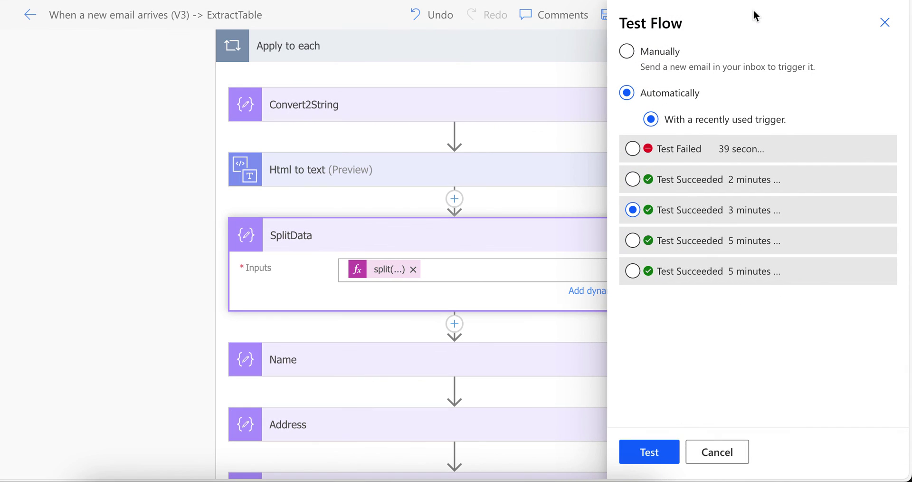
left_click(634, 149)
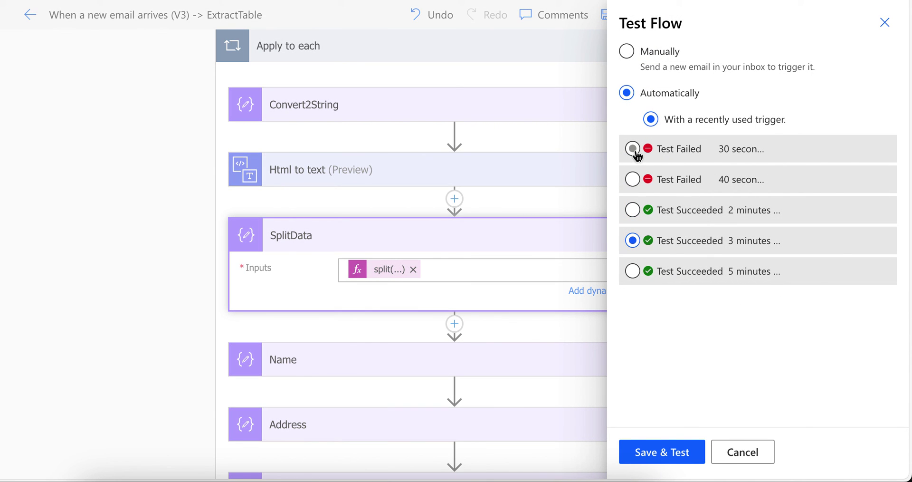
left_click(647, 451)
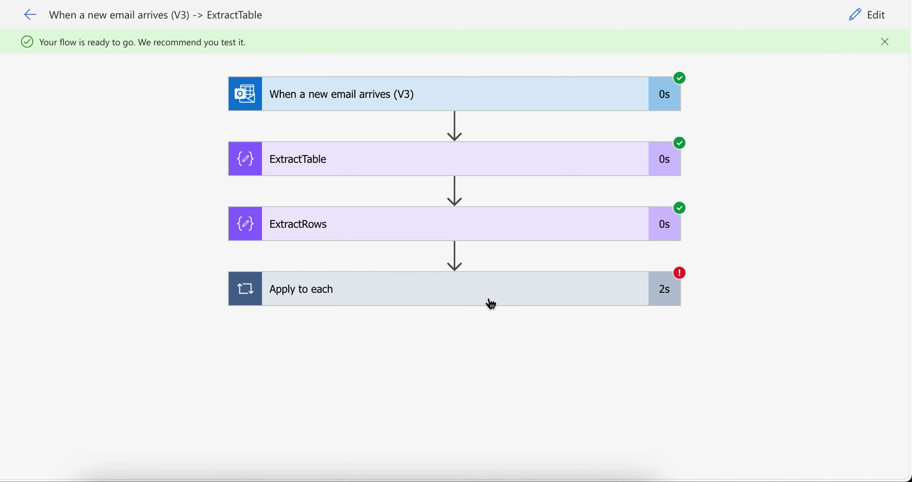
- Expand Apply to each in the new run results and check the SplitData action
left_click(491, 303)
scroll(489, 302, "down", 7)
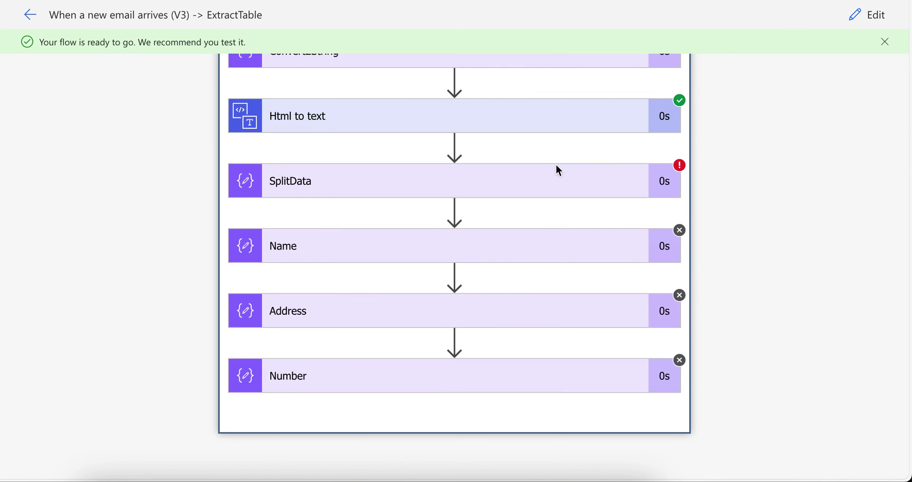
left_click(557, 183)
left_click(559, 184)
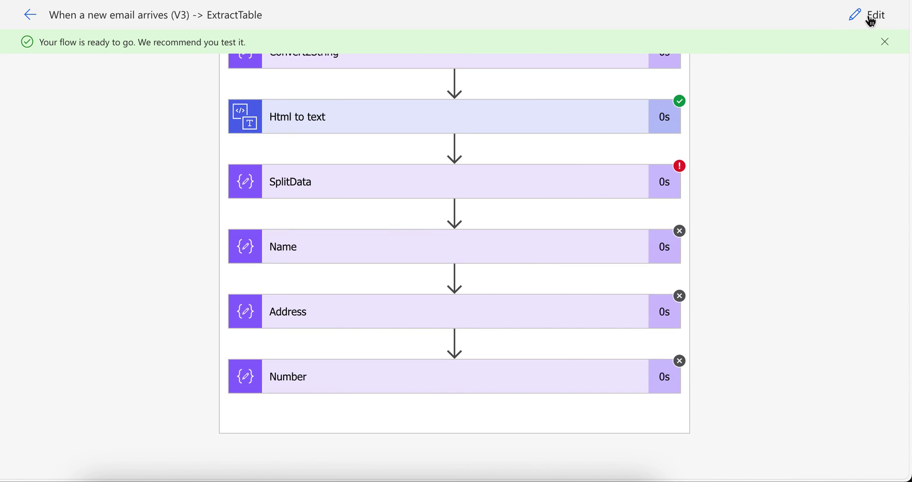
- Open the flow for editing, check the SplitData split expression, and test the flow automatically with the most recent run as the trigger
left_click(870, 14)
scroll(564, 227, "down", 4)
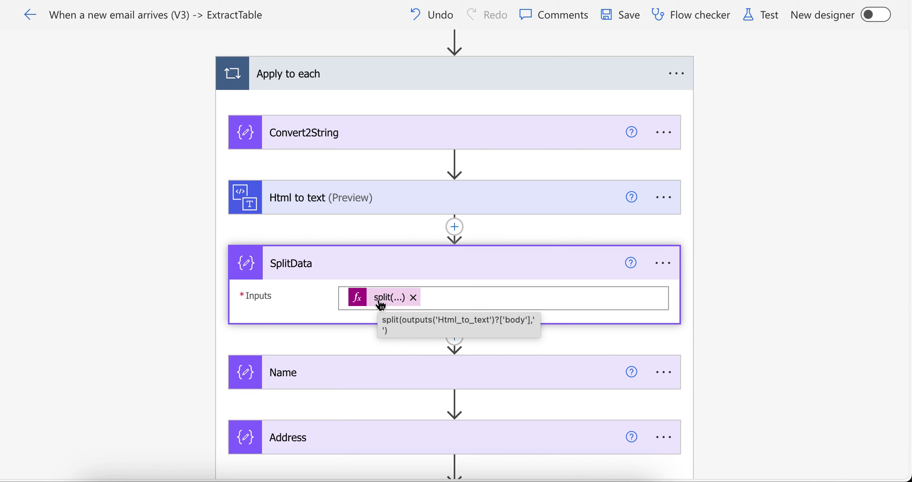
left_click(755, 15)
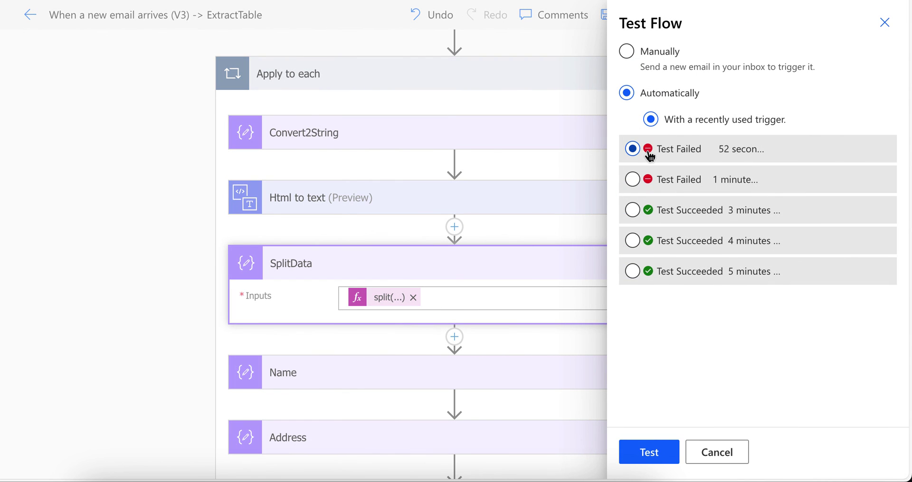
left_click(658, 454)
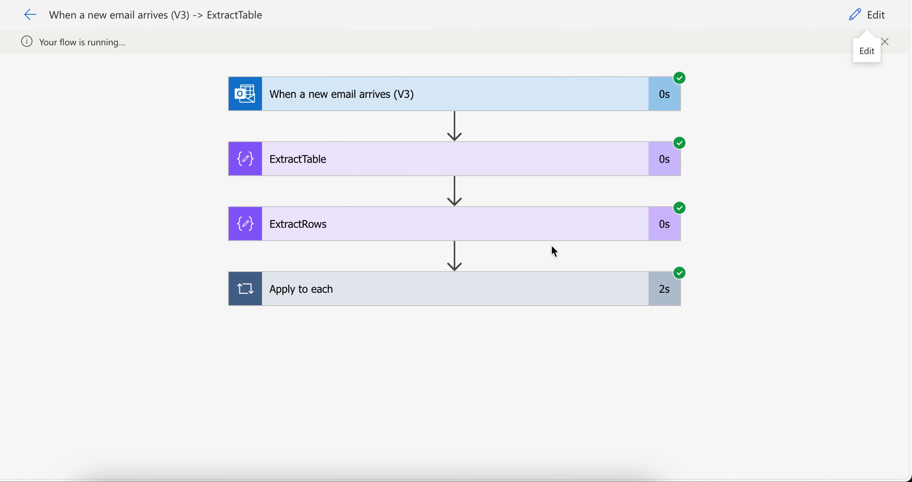
- Expand Apply to each in the new run results and examine the inputs and outputs of the SplitData action
left_click(480, 293)
scroll(481, 293, "down", 3)
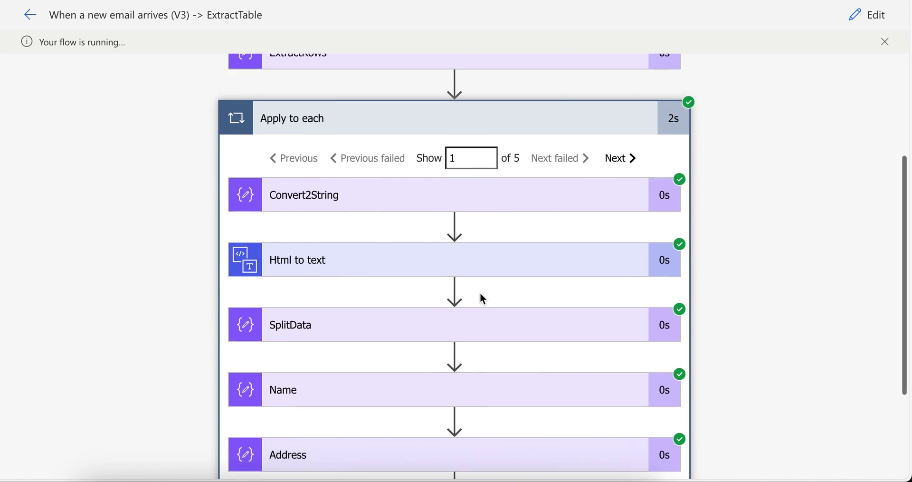
scroll(480, 293, "down", 3)
left_click(422, 192)
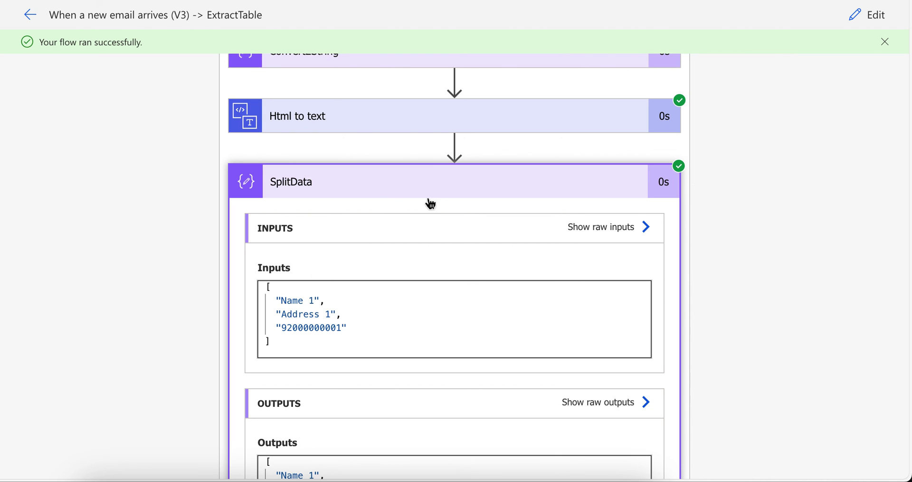
left_click(380, 173)
- Examine the inputs and outputs of the Name, Address and Number actions for the first row in the run results
left_click(364, 244)
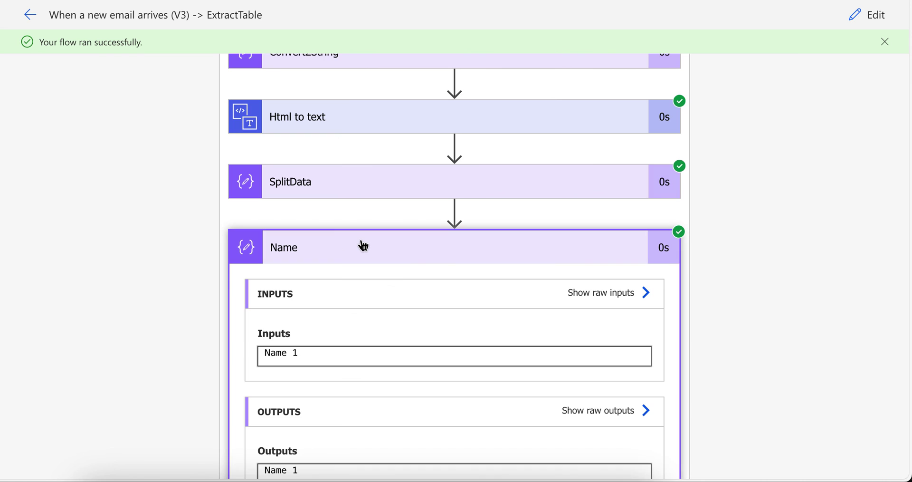
left_click(350, 251)
left_click(333, 304)
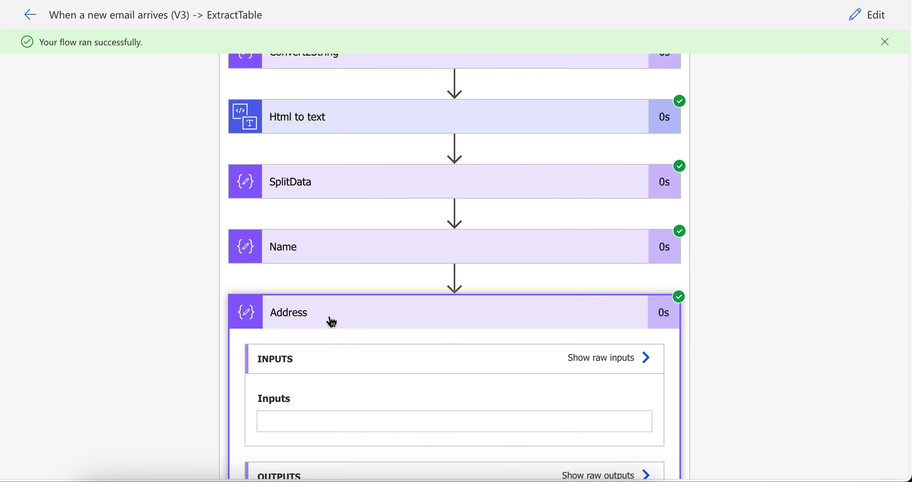
scroll(330, 320, "down", 2)
left_click(366, 233)
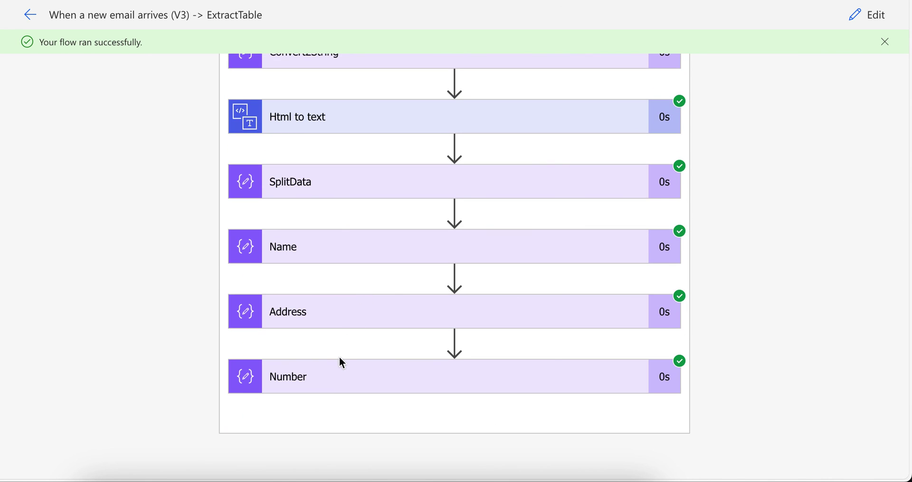
left_click(333, 391)
scroll(330, 387, "down", 3)
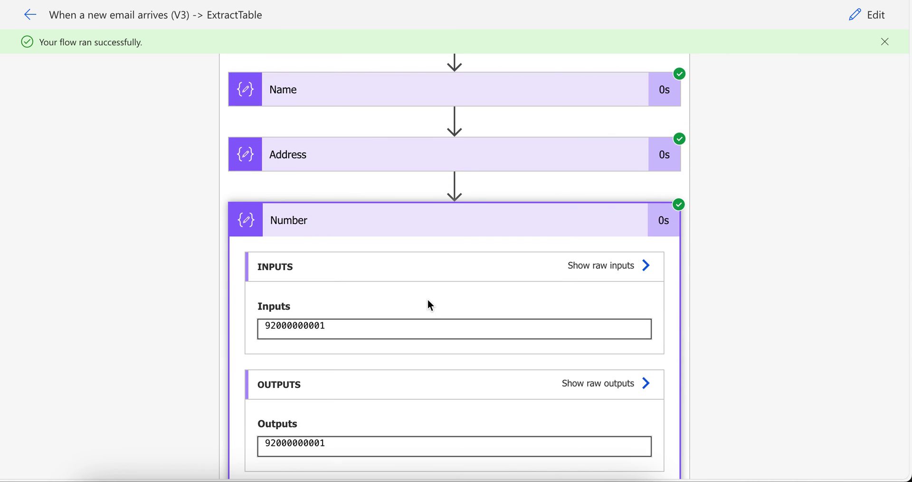
- Compare the results with the table in the EETest email in Outlook, and collapse Apply to each back in the flow's run results
scroll(427, 305, "up", 3)
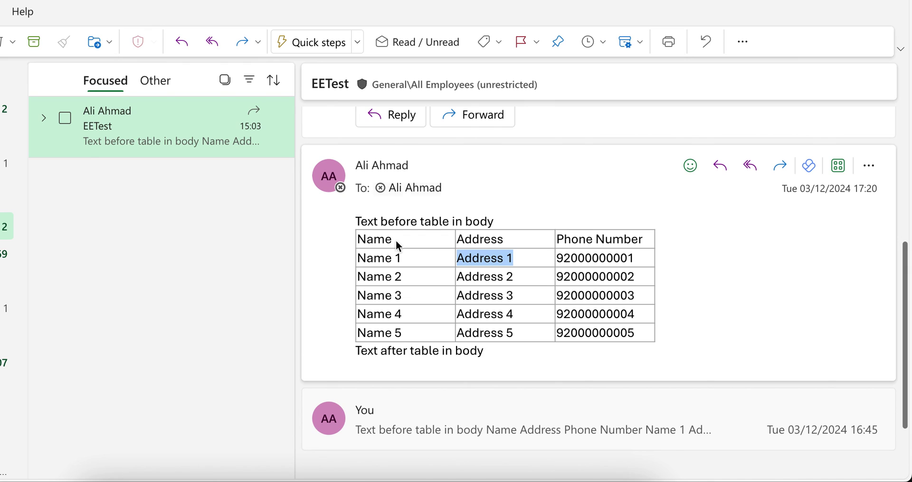
left_click(397, 246)
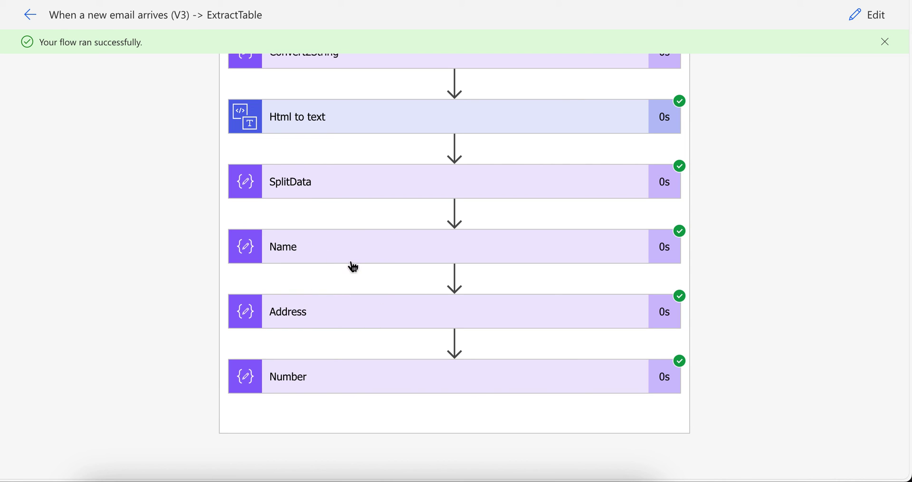
scroll(437, 271, "up", 6)
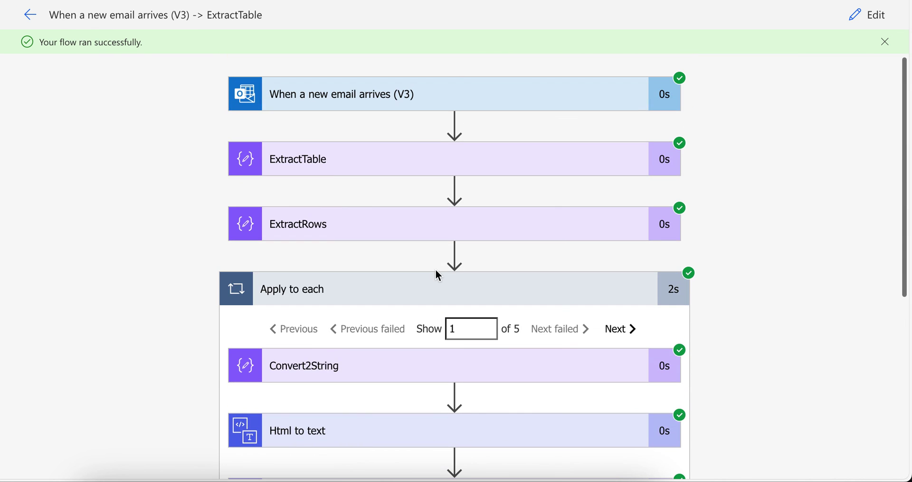
left_click(467, 283)
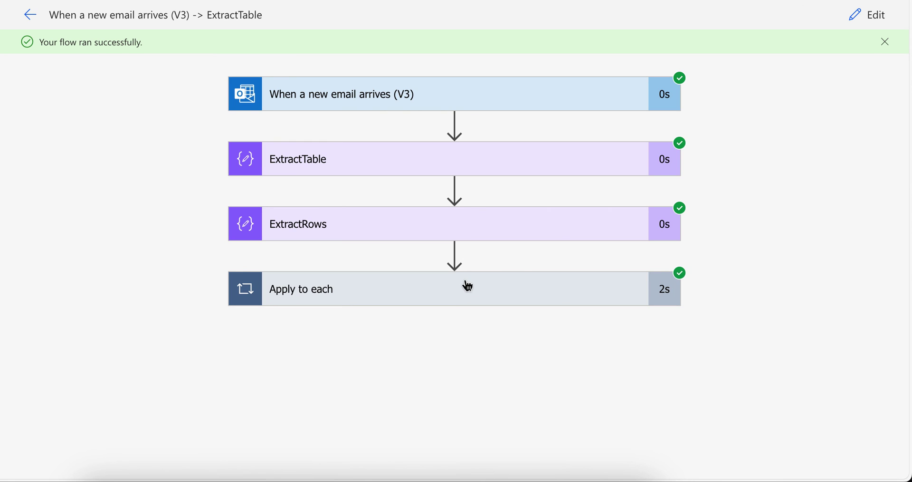